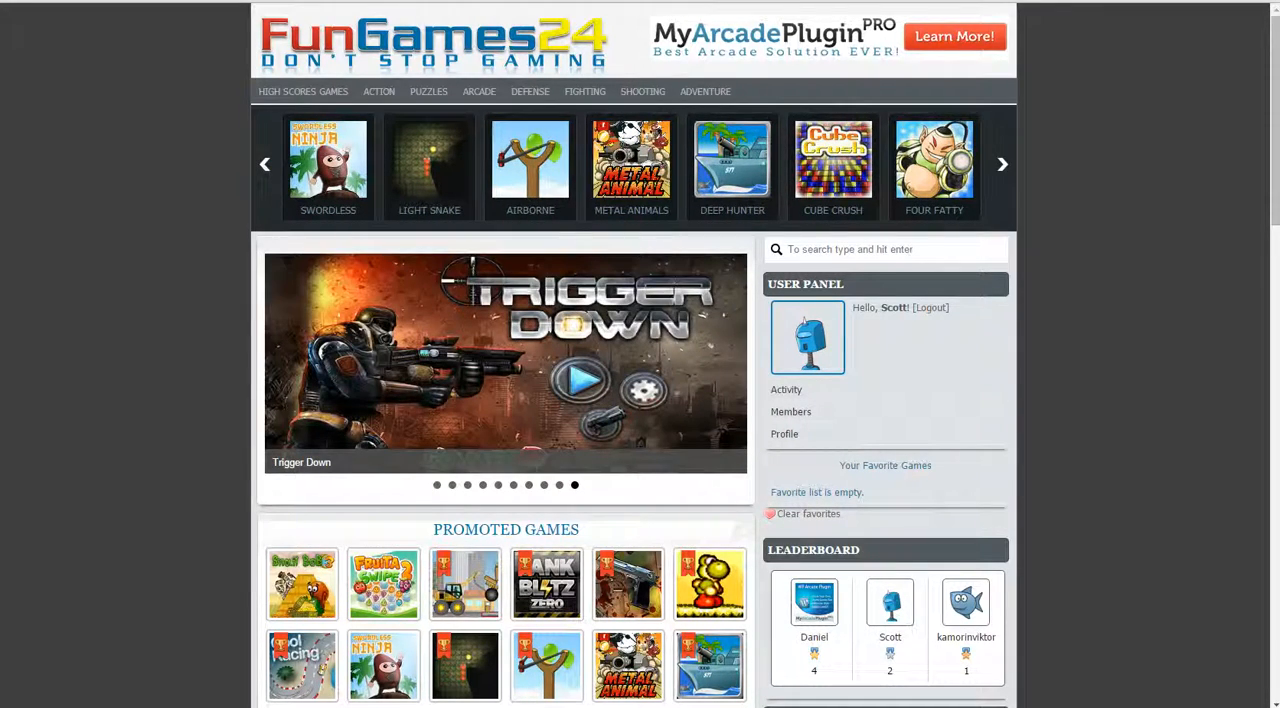
Step: Examine the FunGames24 home page from the promoted games through the sidebar widgets down to the footer
scroll(636, 400, down, 2)
scroll(636, 400, down, 5)
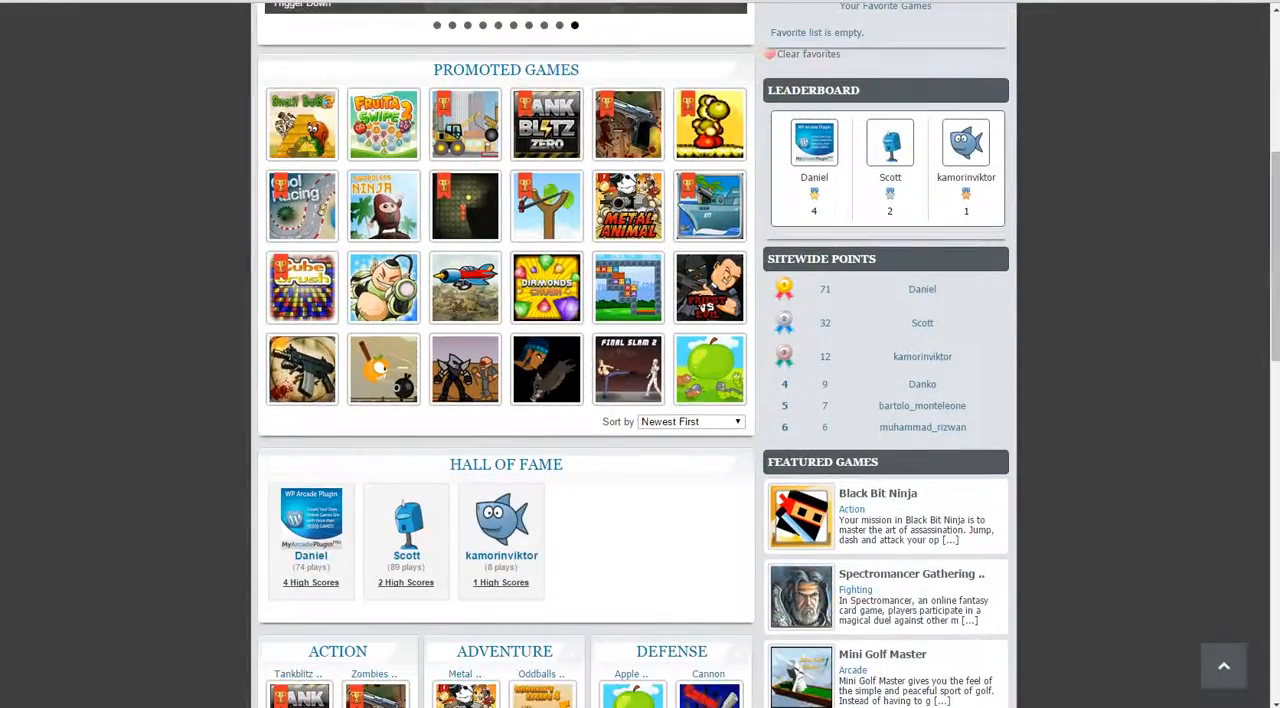
scroll(636, 400, down, 8)
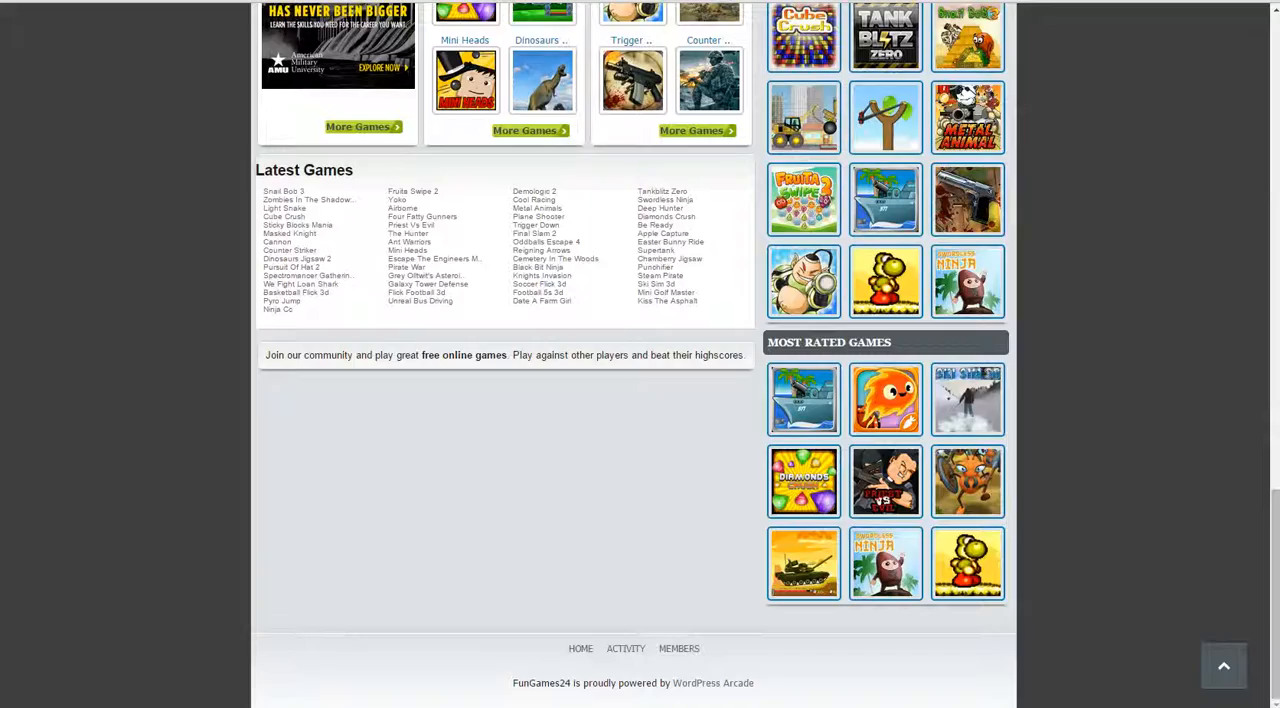
click(1224, 666)
scroll(636, 400, down, 3)
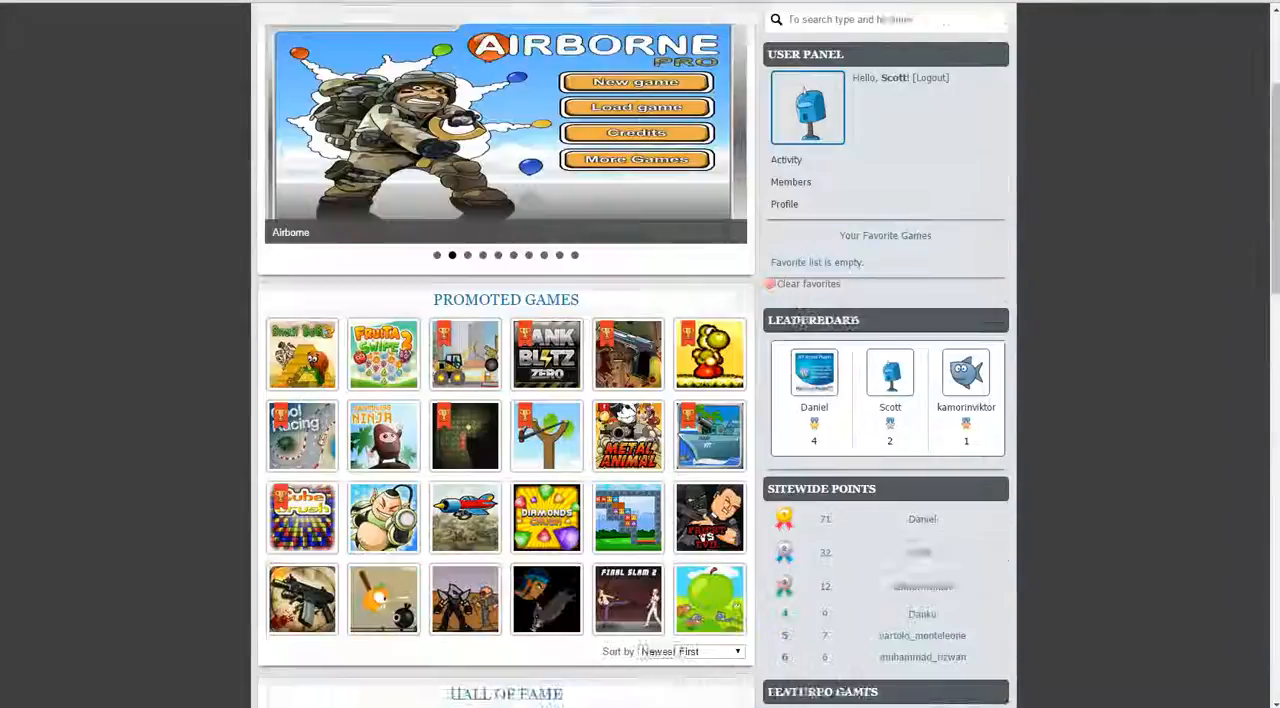
scroll(636, 400, down, 3)
scroll(636, 400, down, 6)
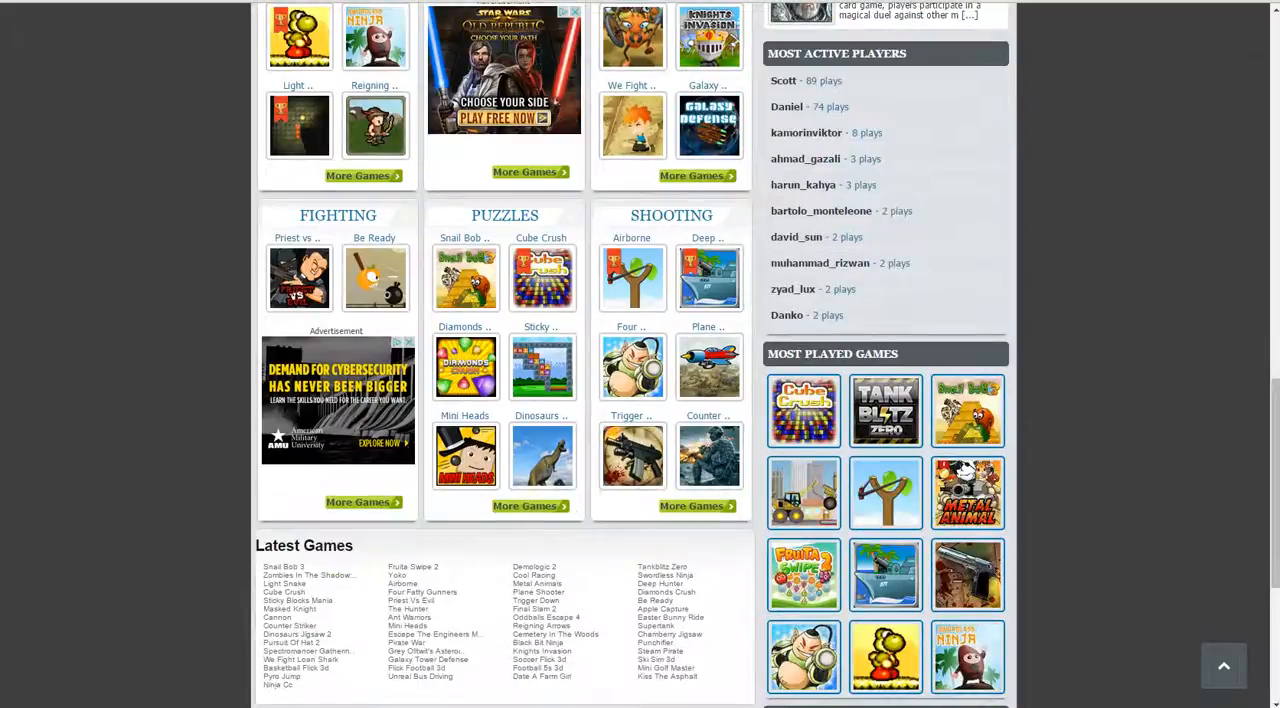
scroll(636, 400, down, 4)
scroll(636, 400, up, 5)
scroll(636, 400, up, 10)
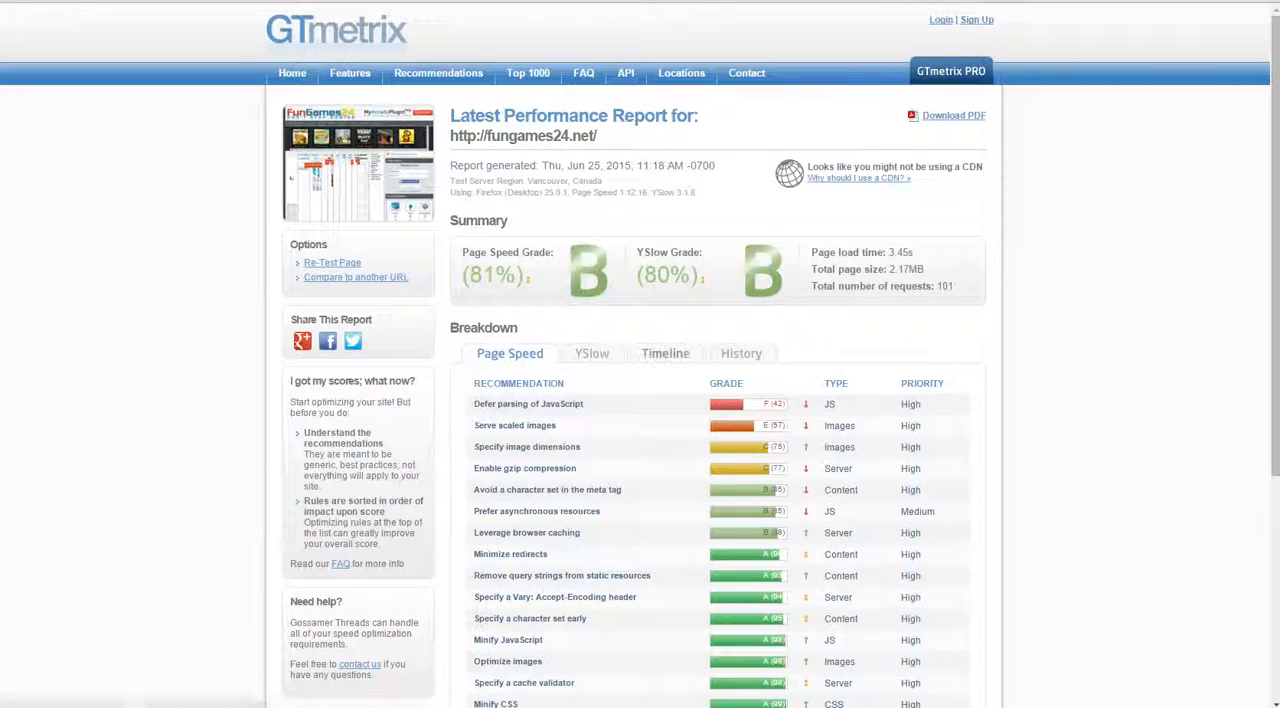
Step: In the GTmetrix report for fungames24.net, examine the timeline waterfall of page requests
click(665, 353)
scroll(720, 421, down, 3)
scroll(720, 421, down, 10)
scroll(720, 421, up, 2)
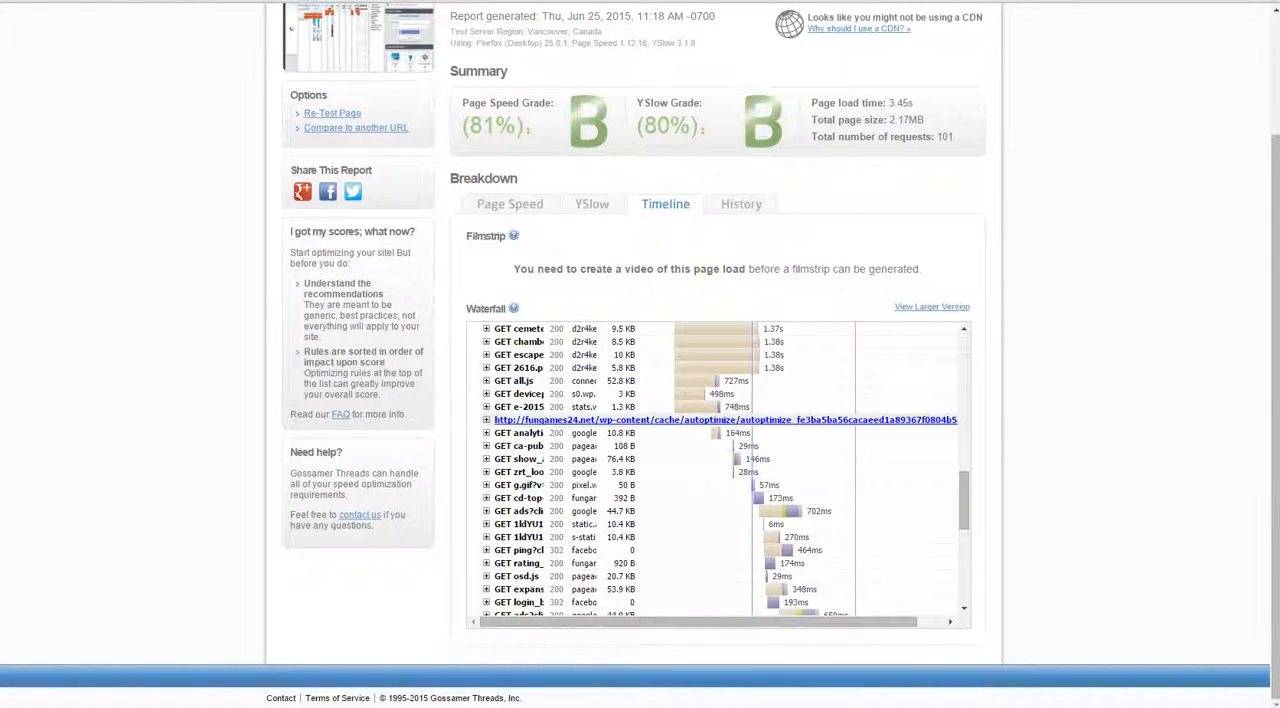
scroll(718, 475, up, 6)
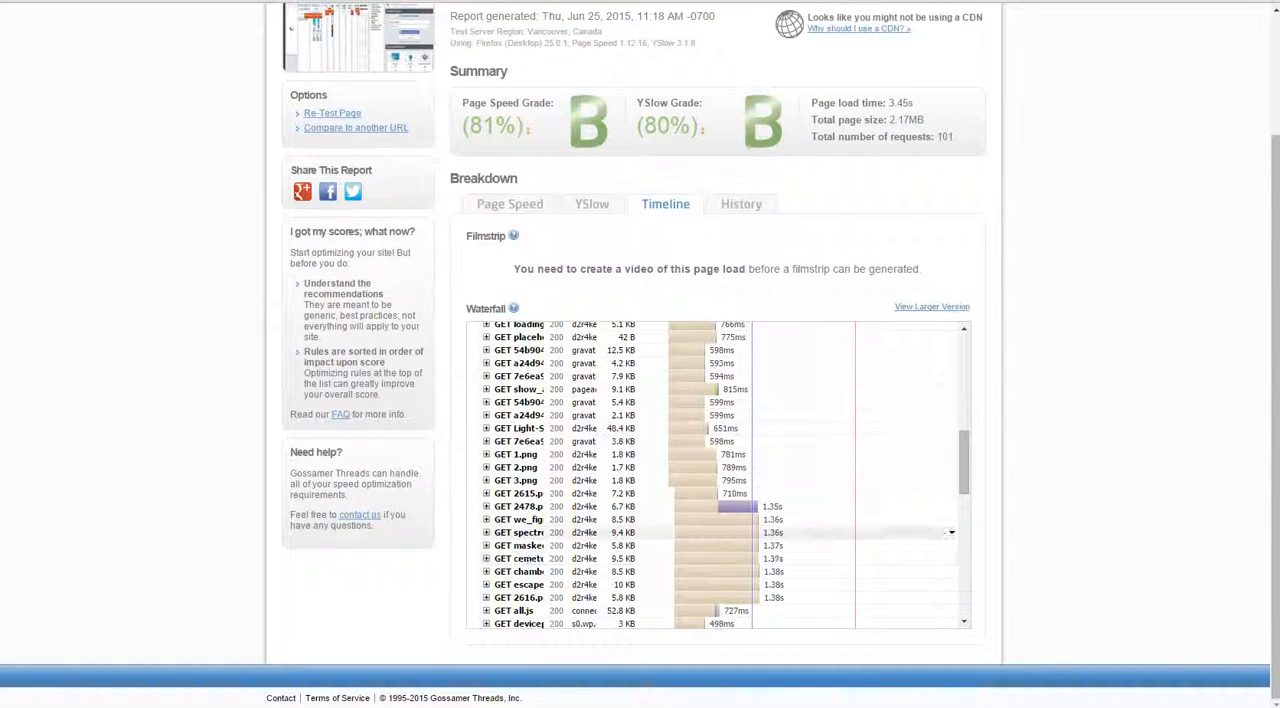
scroll(718, 532, up, 6)
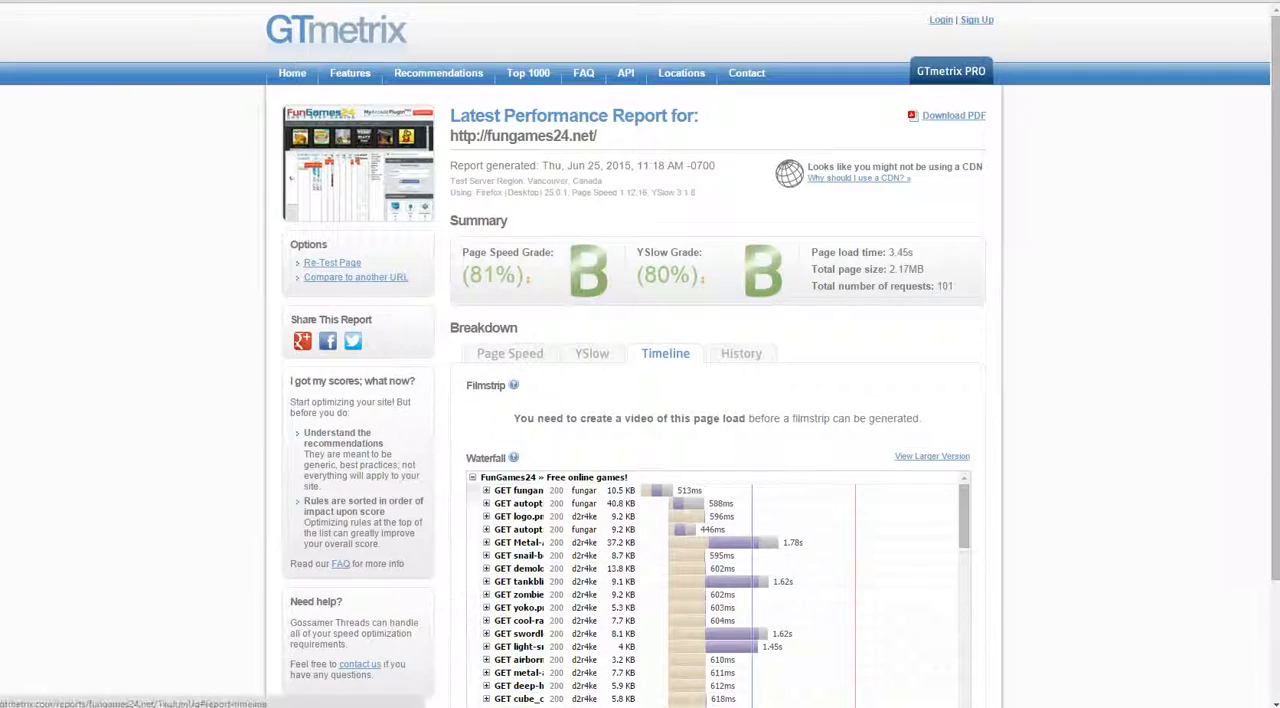
Step: Check the report's YSlow and Page Speed recommendations and look into the details of Defer parsing of JavaScript
click(591, 353)
click(509, 353)
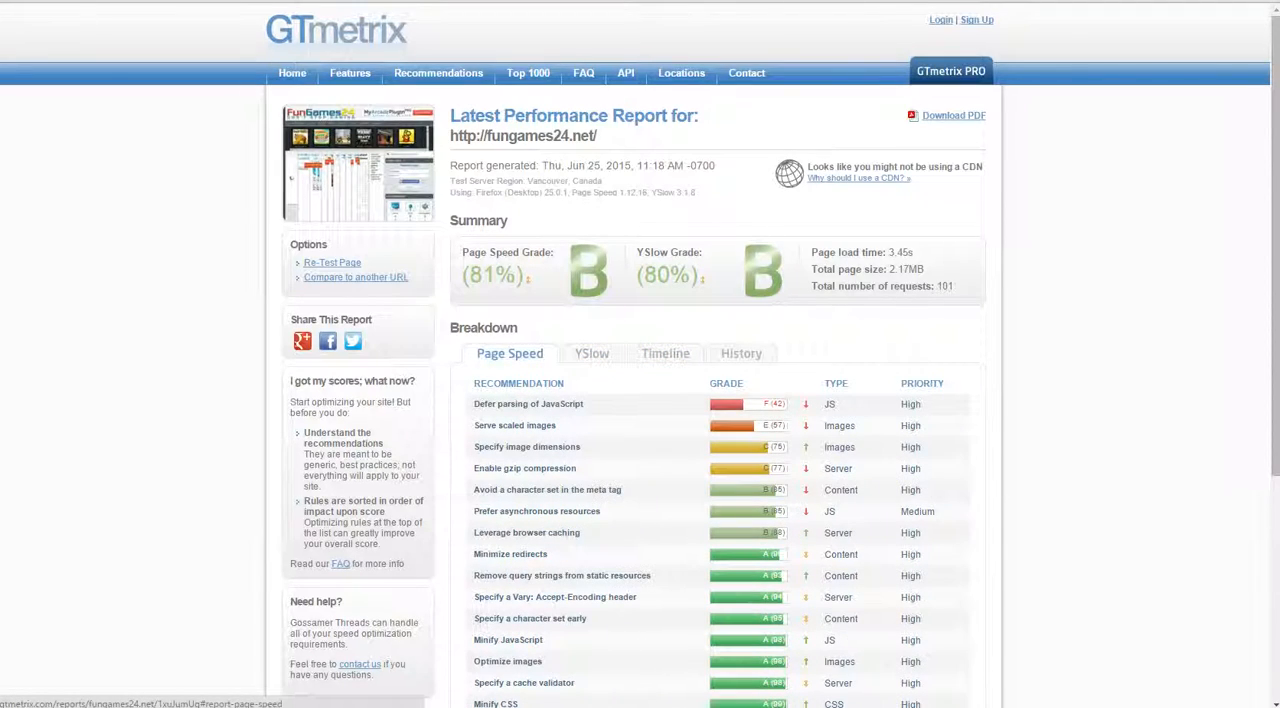
scroll(530, 455, down, 3)
scroll(530, 455, up, 3)
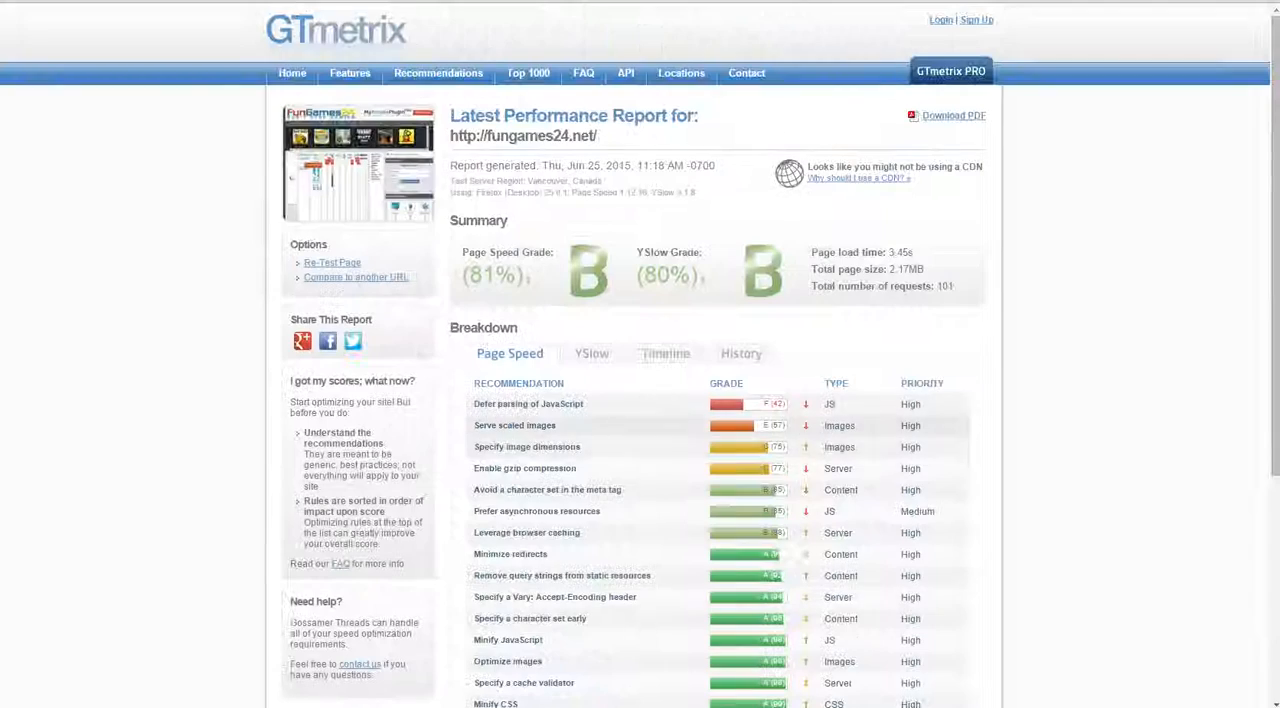
click(528, 405)
click(528, 404)
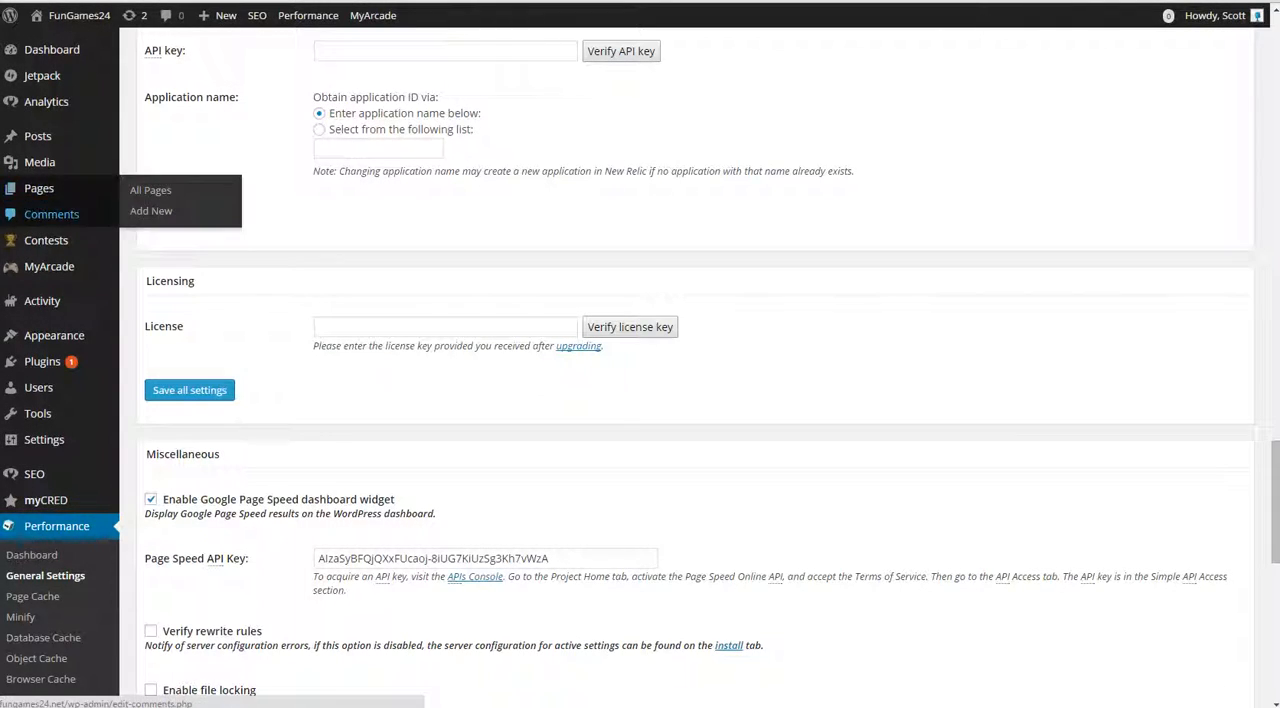
Step: In the WordPress admin, visit the W3 Total Cache dashboard and return to its General Settings page
mouse_move(40, 162)
scroll(40, 170, down, 4)
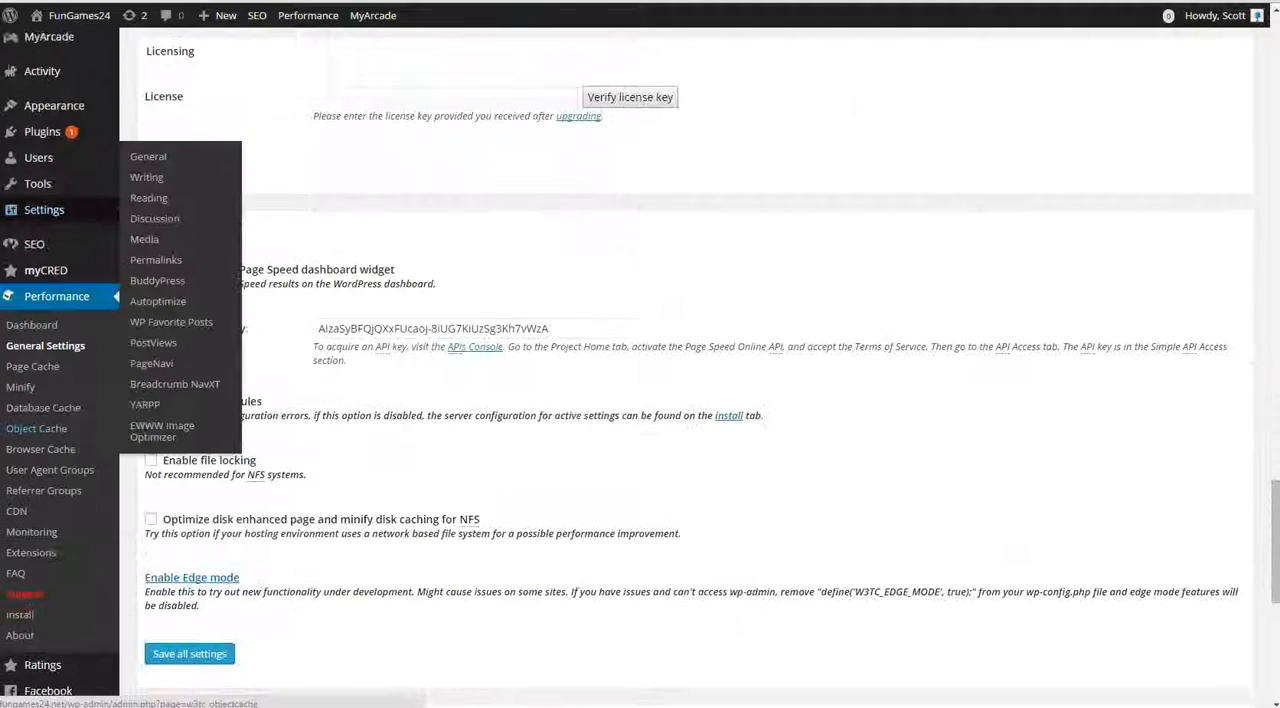
scroll(695, 370, down, 2)
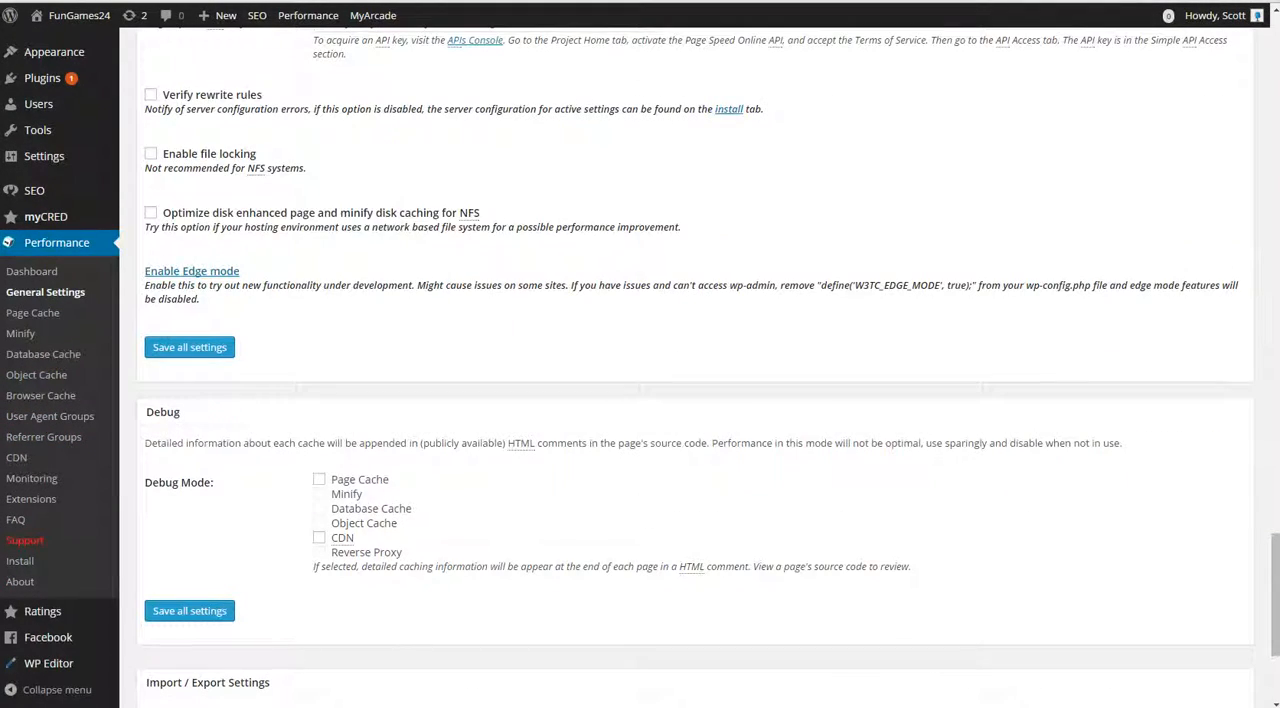
scroll(40, 500, up, 1)
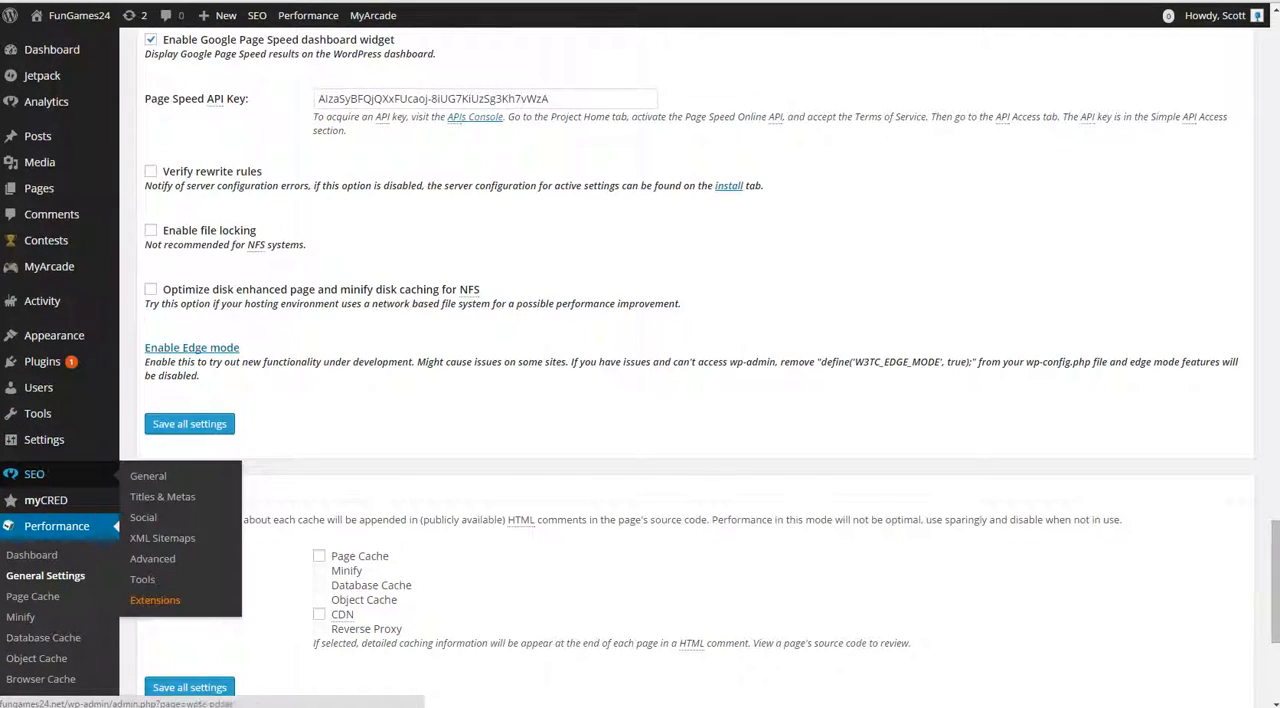
click(31, 554)
scroll(31, 554, down, 1)
scroll(695, 370, up, 3)
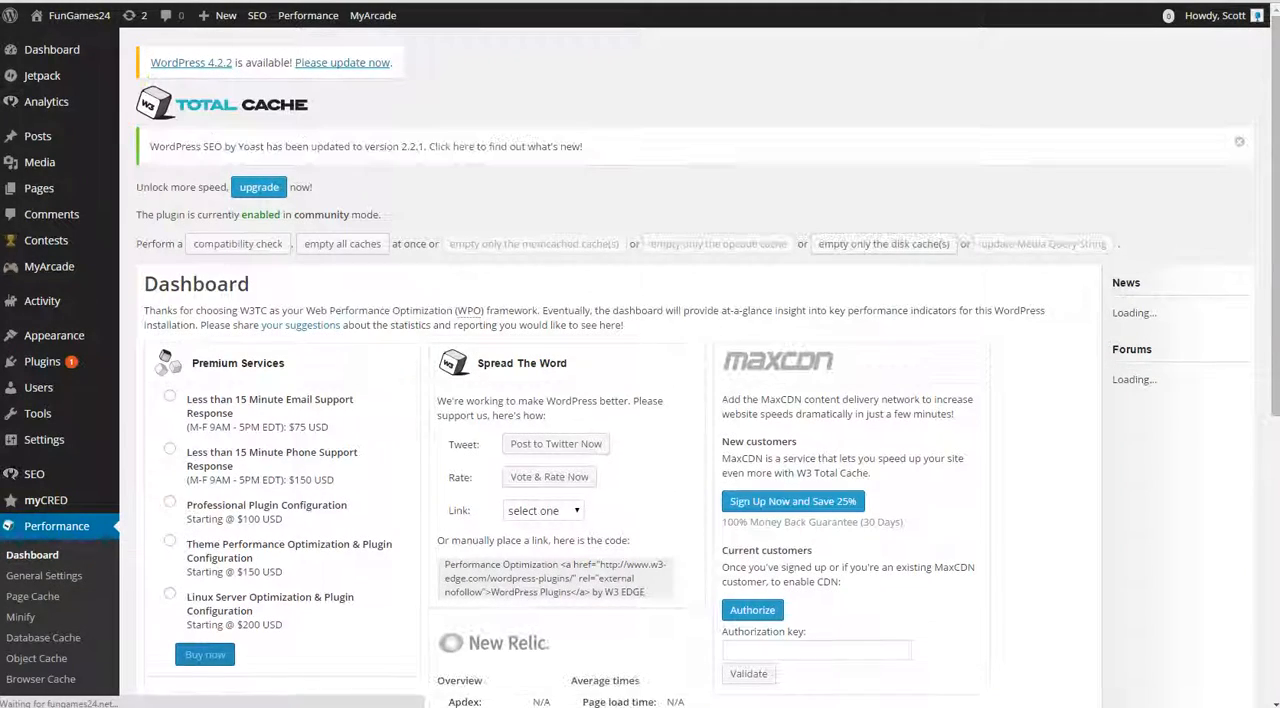
click(44, 575)
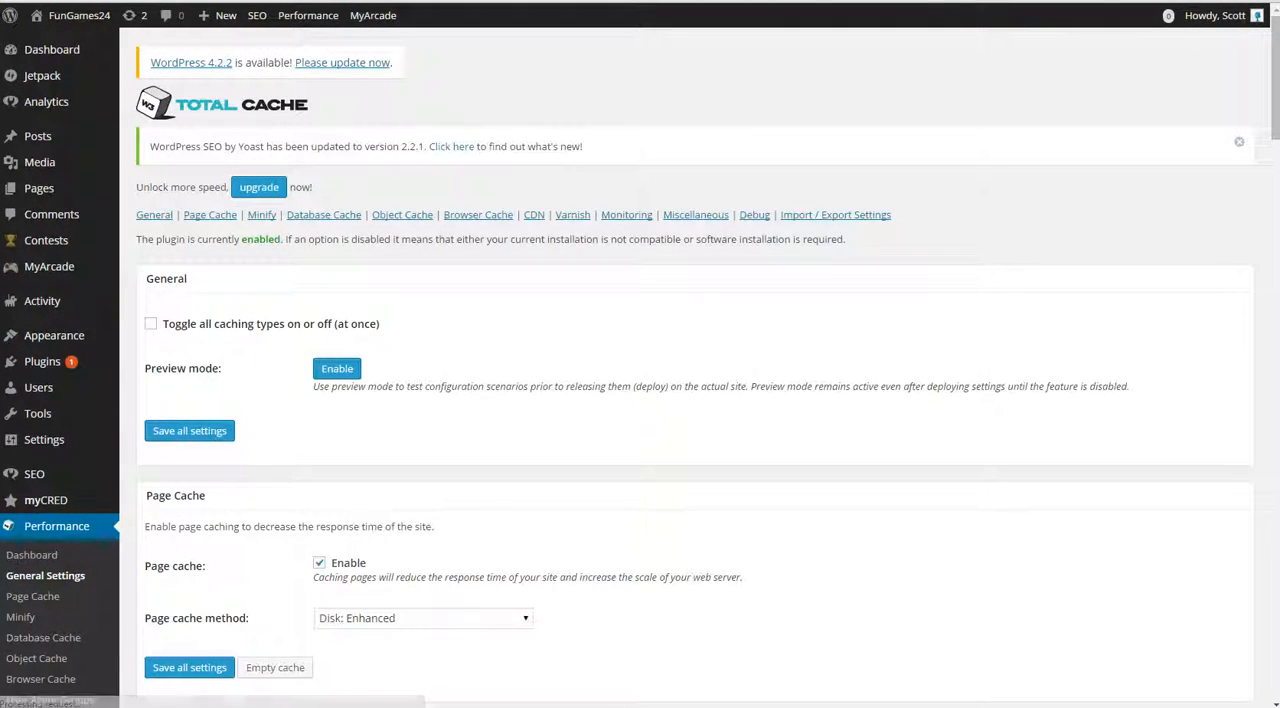
Step: Dismiss the WordPress SEO update notice and review the page, minify, database, object and browser cache sections of General Settings
click(1239, 142)
scroll(640, 400, down, 3)
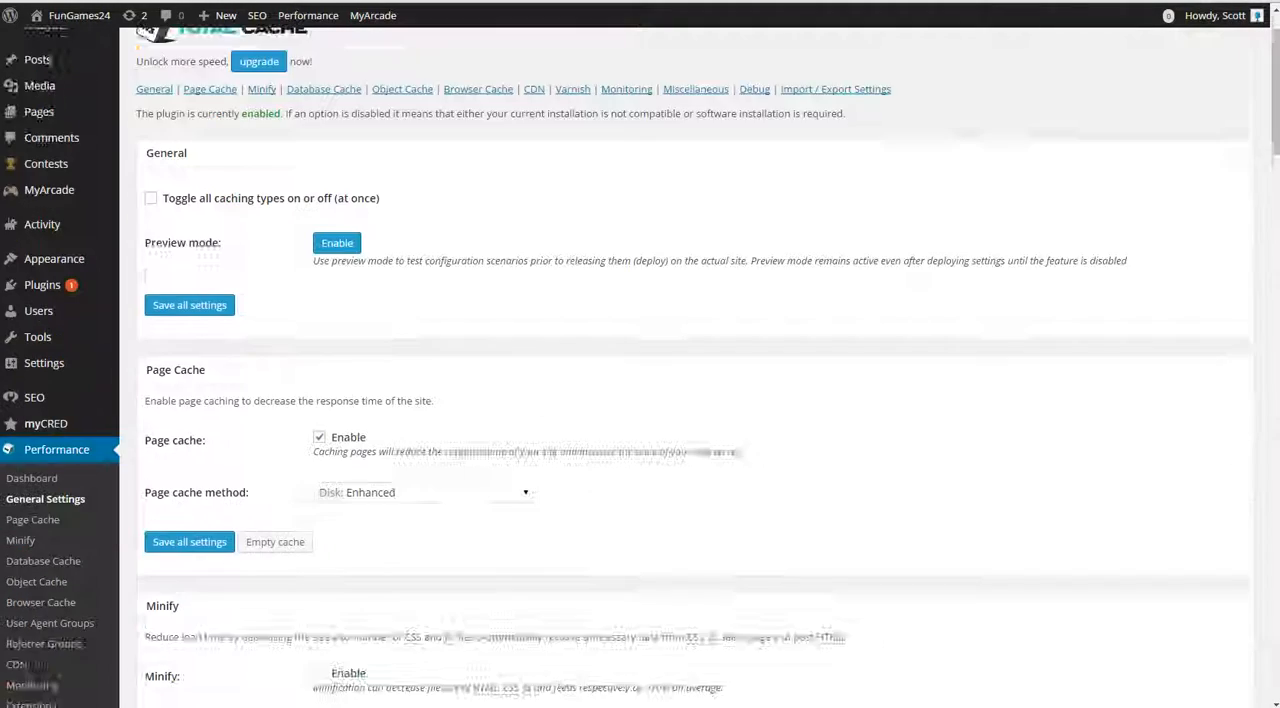
scroll(640, 400, down, 10)
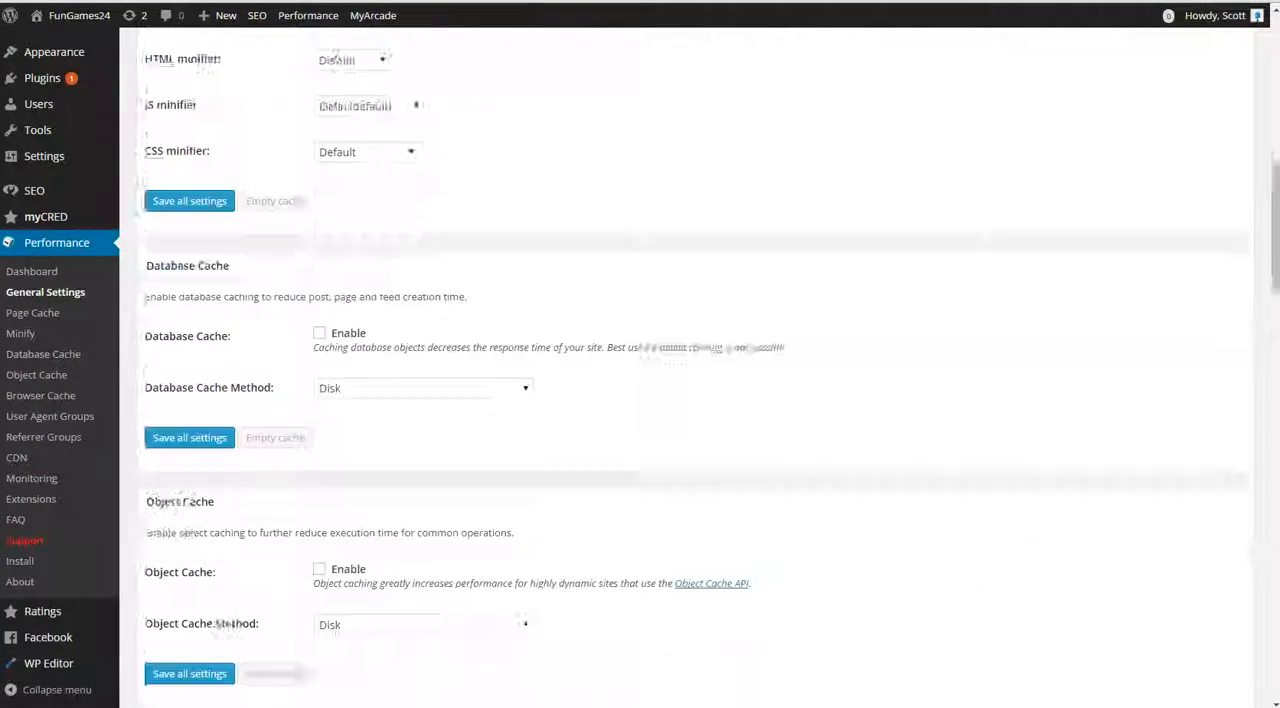
scroll(640, 400, up, 1)
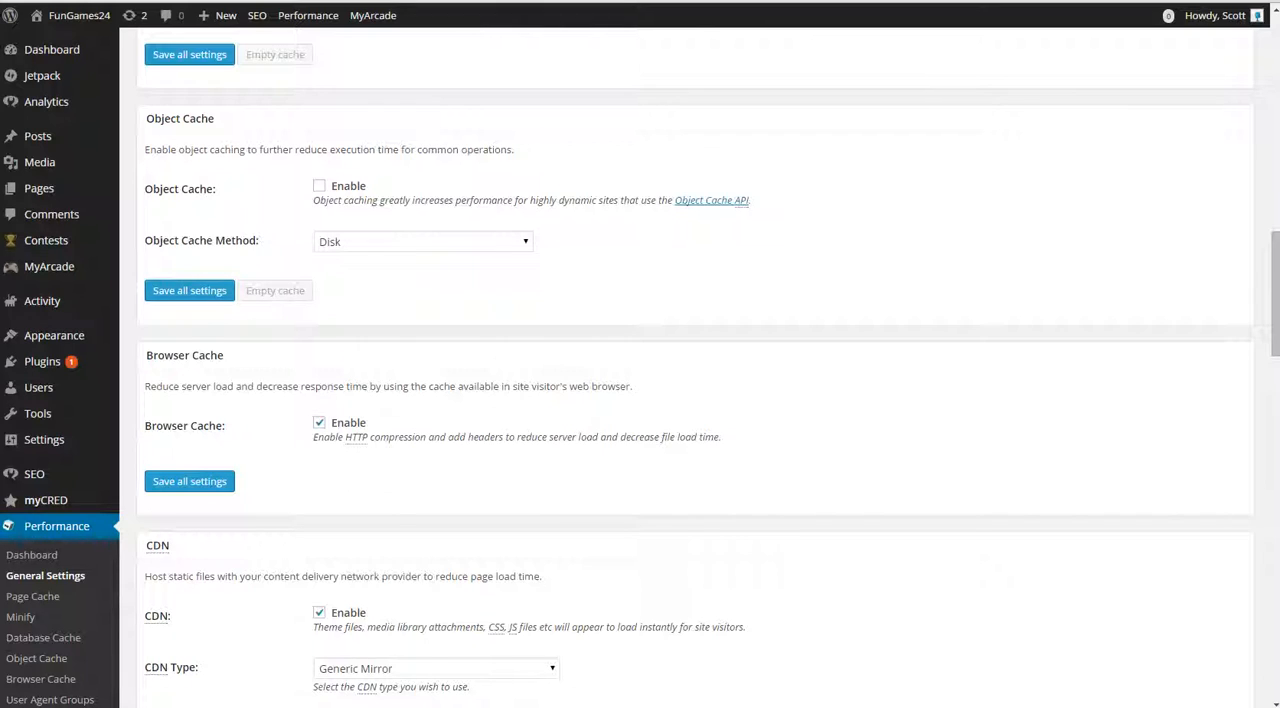
scroll(640, 400, up, 6)
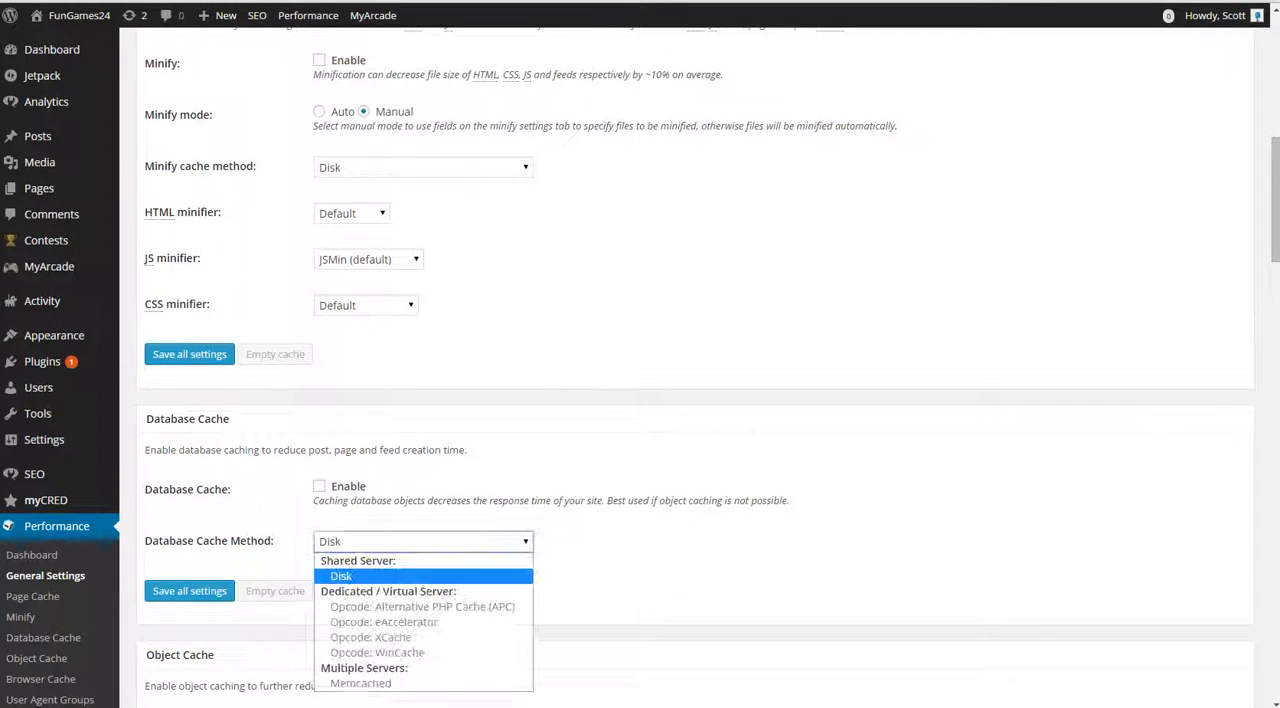
scroll(640, 400, up, 3)
scroll(640, 400, up, 2)
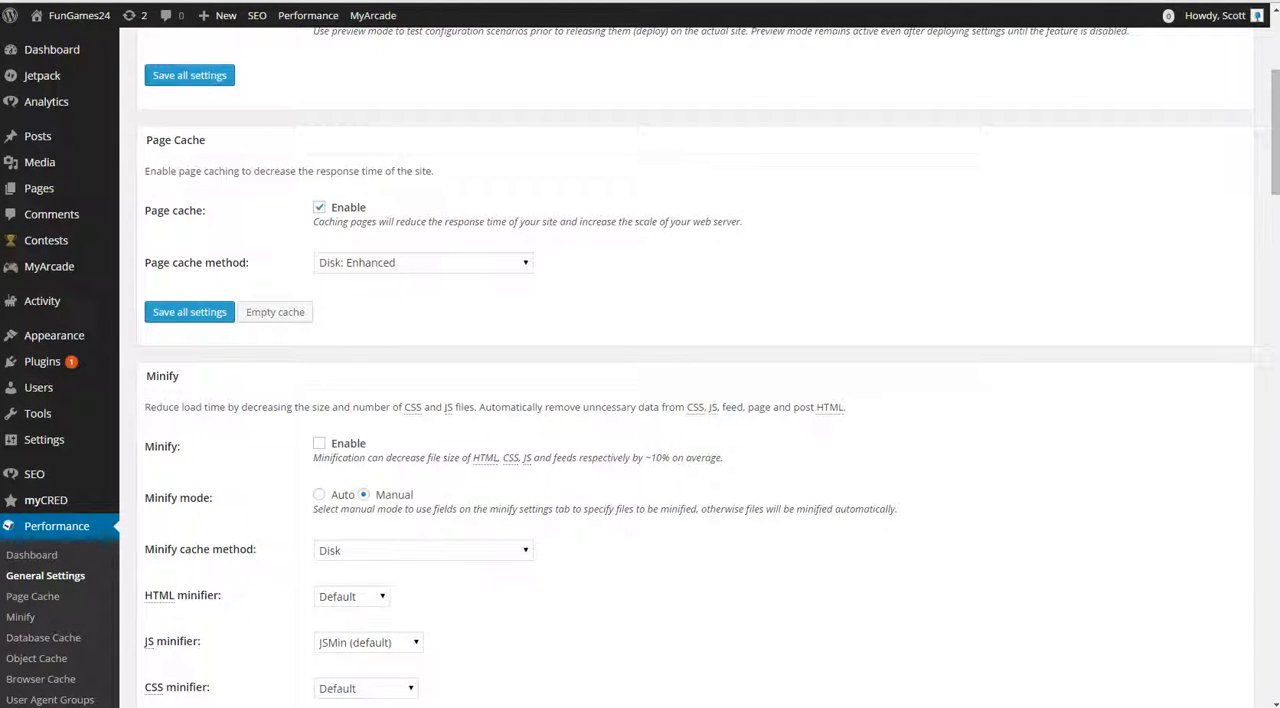
scroll(640, 400, down, 9)
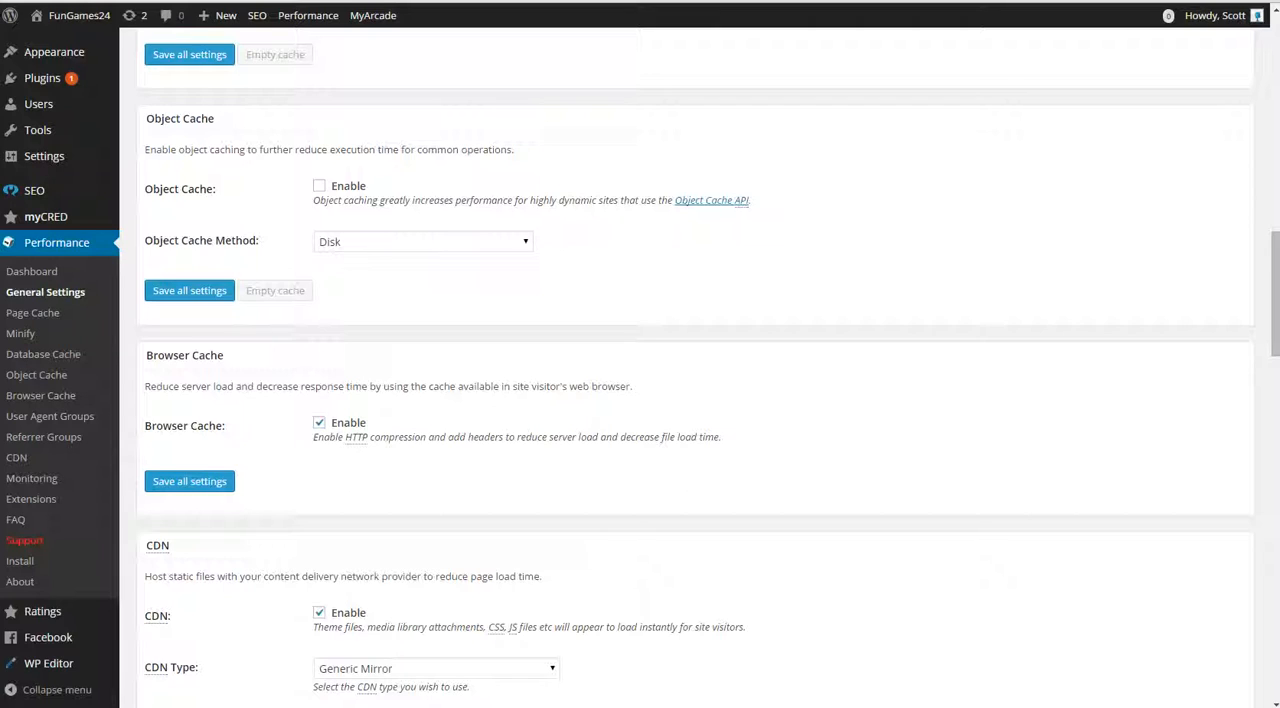
Step: In the Page Cache settings, enable caching requests only for the fungames24.net site address
click(32, 313)
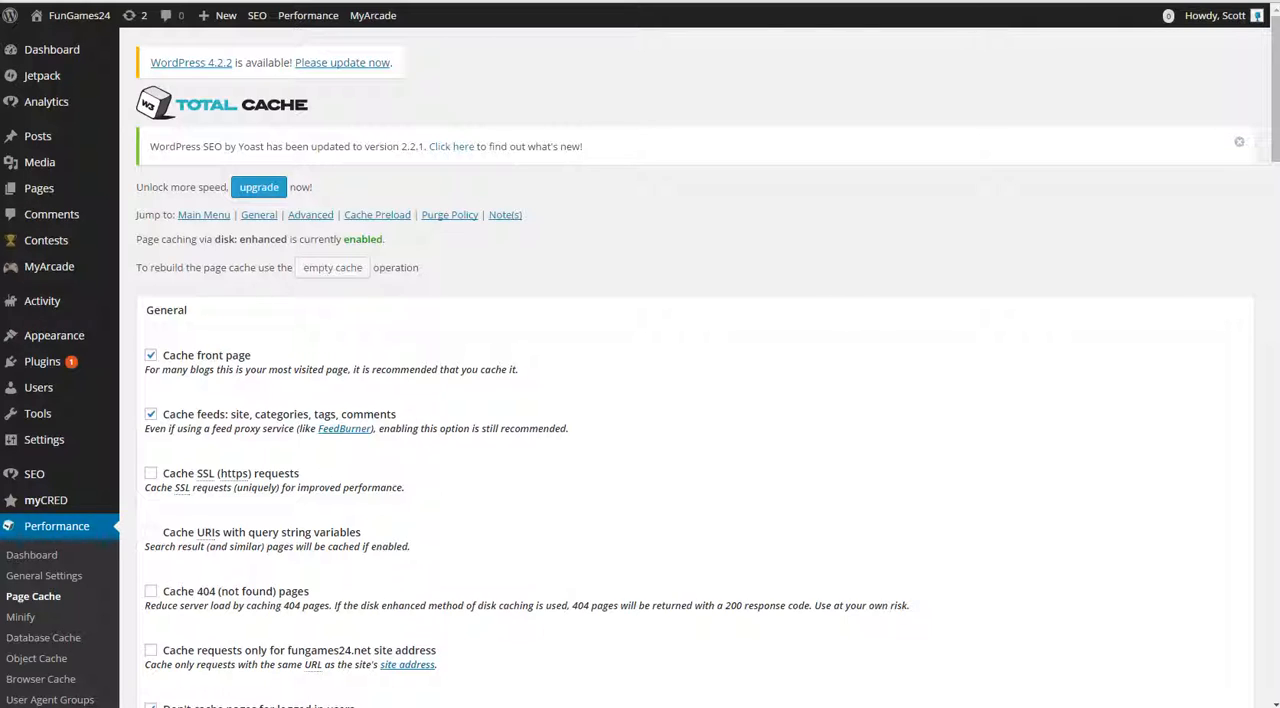
scroll(640, 400, down, 3)
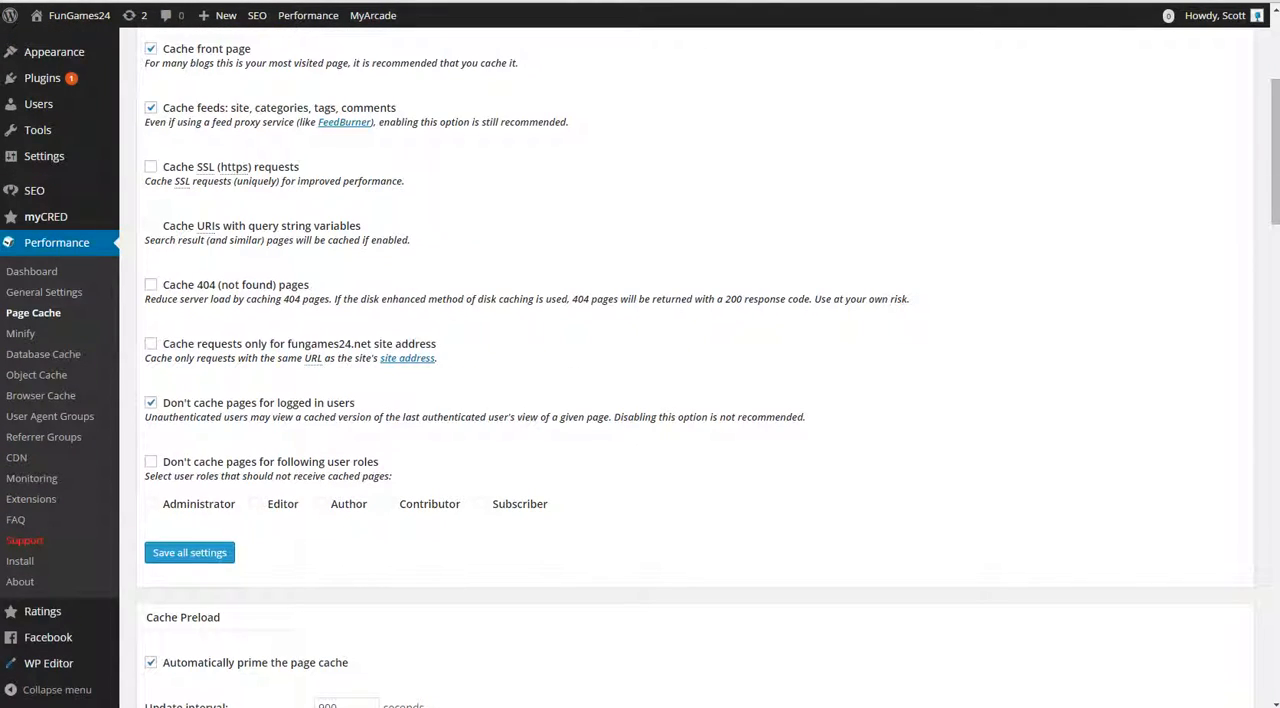
click(151, 343)
Step: Review the remaining Page Cache options, including the purge policy, advanced settings, and the preload update interval and pages per interval
scroll(686, 400, down, 10)
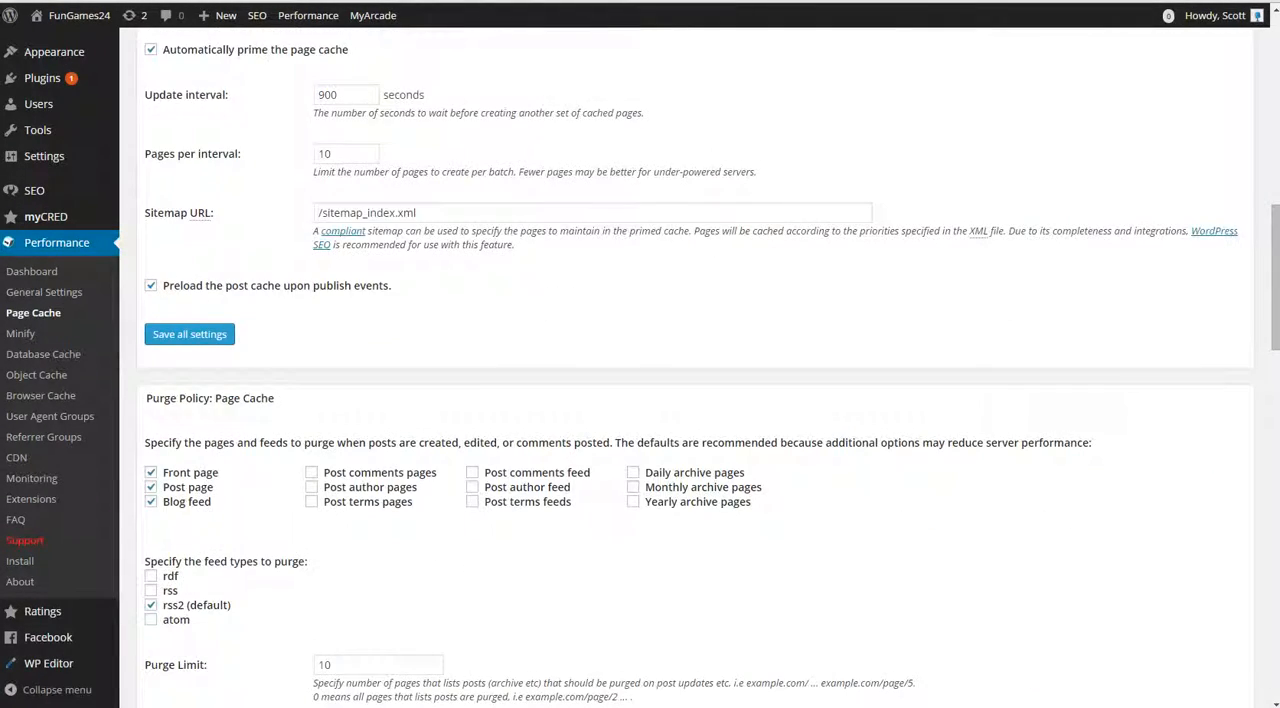
scroll(686, 400, down, 9)
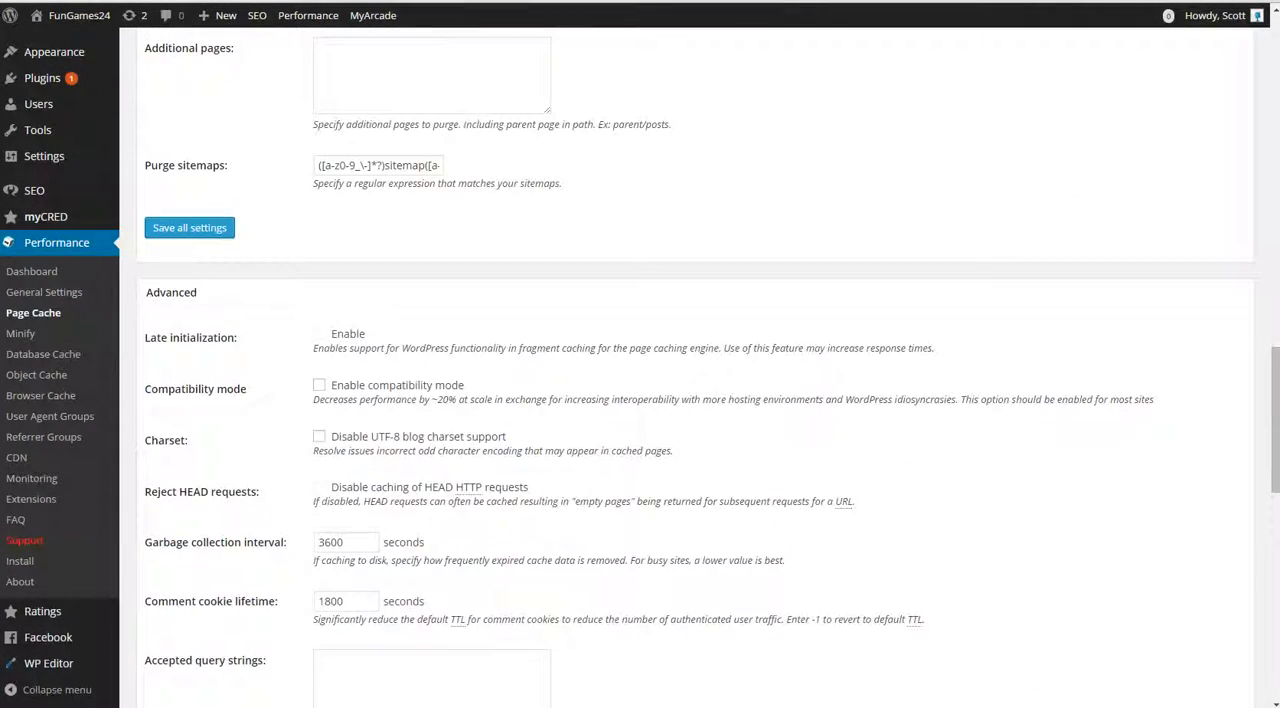
scroll(686, 400, down, 5)
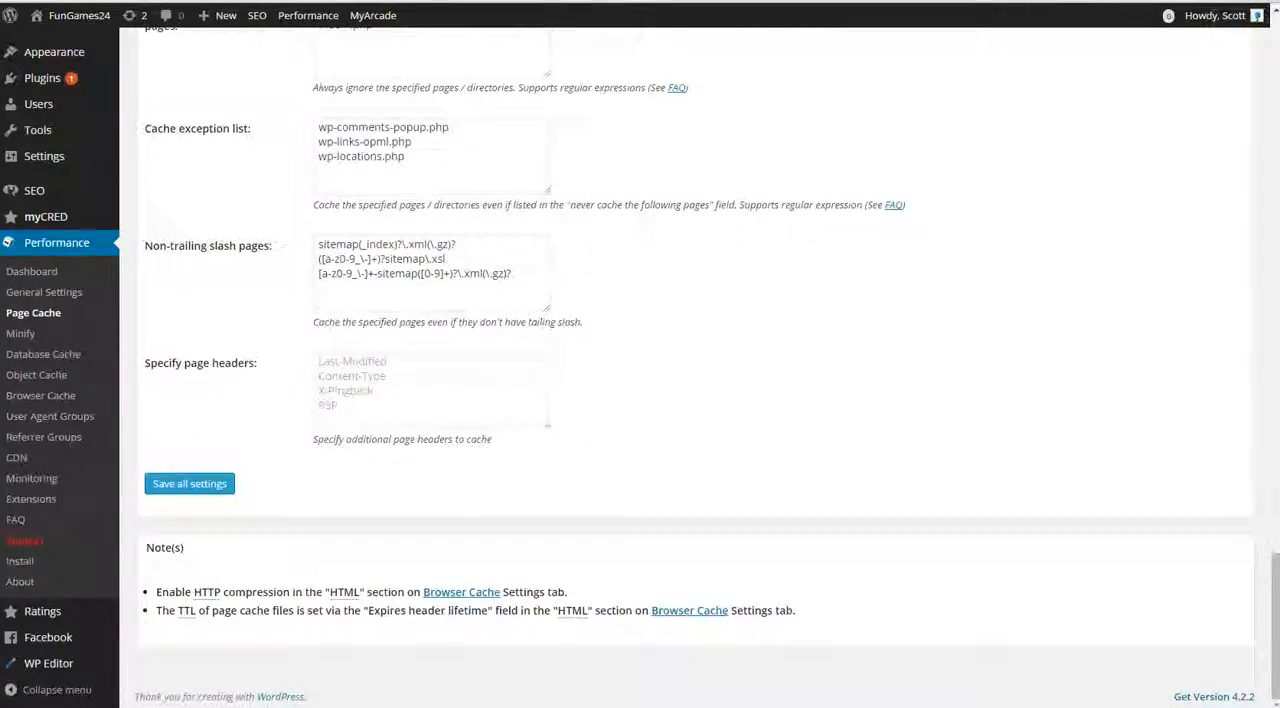
scroll(686, 400, up, 15)
scroll(686, 400, up, 8)
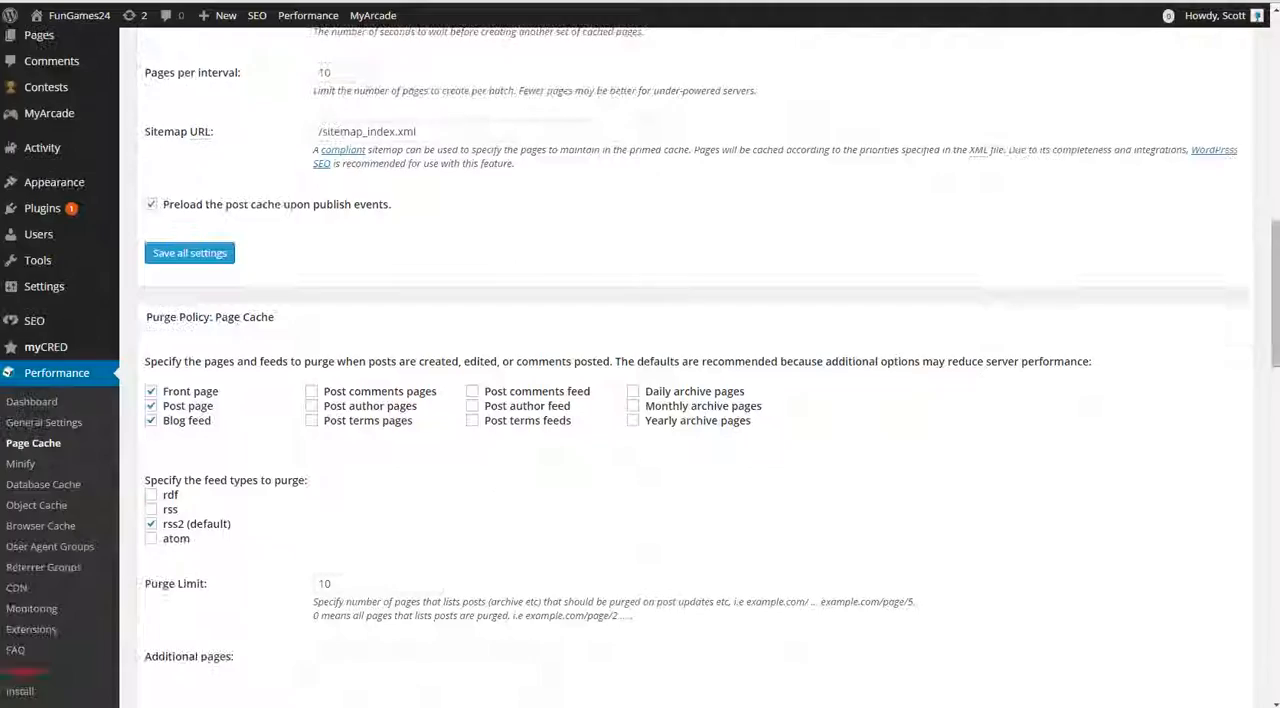
scroll(686, 400, down, 3)
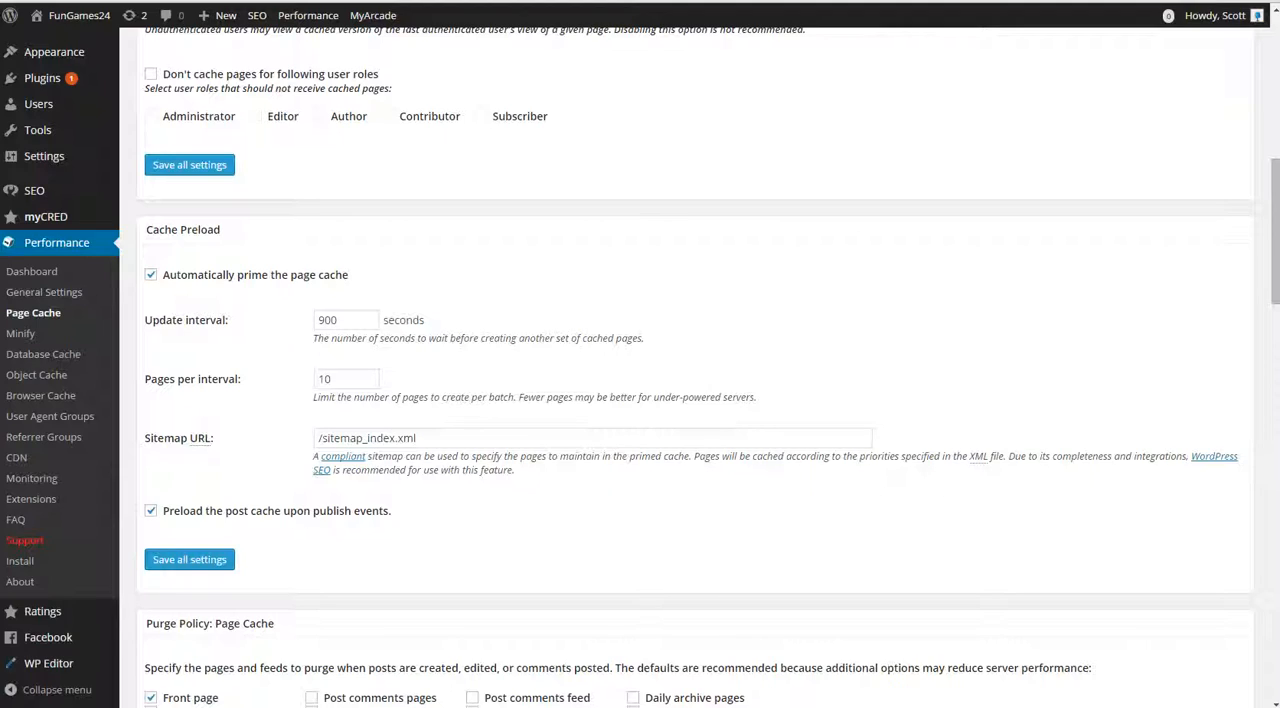
drag(342, 320, 315, 320)
click(286, 346)
drag(333, 380, 316, 380)
click(286, 400)
Step: Save all Page Cache settings and dismiss the WordPress SEO update notice
scroll(690, 400, up, 3)
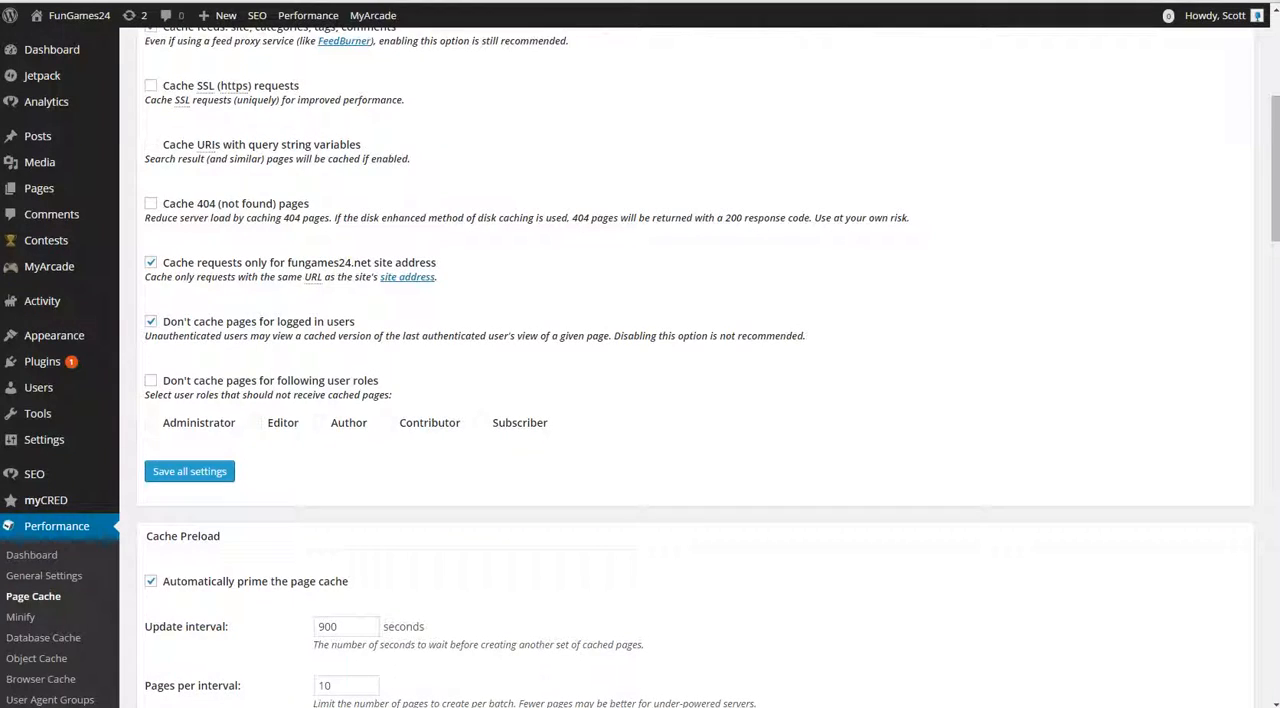
click(189, 471)
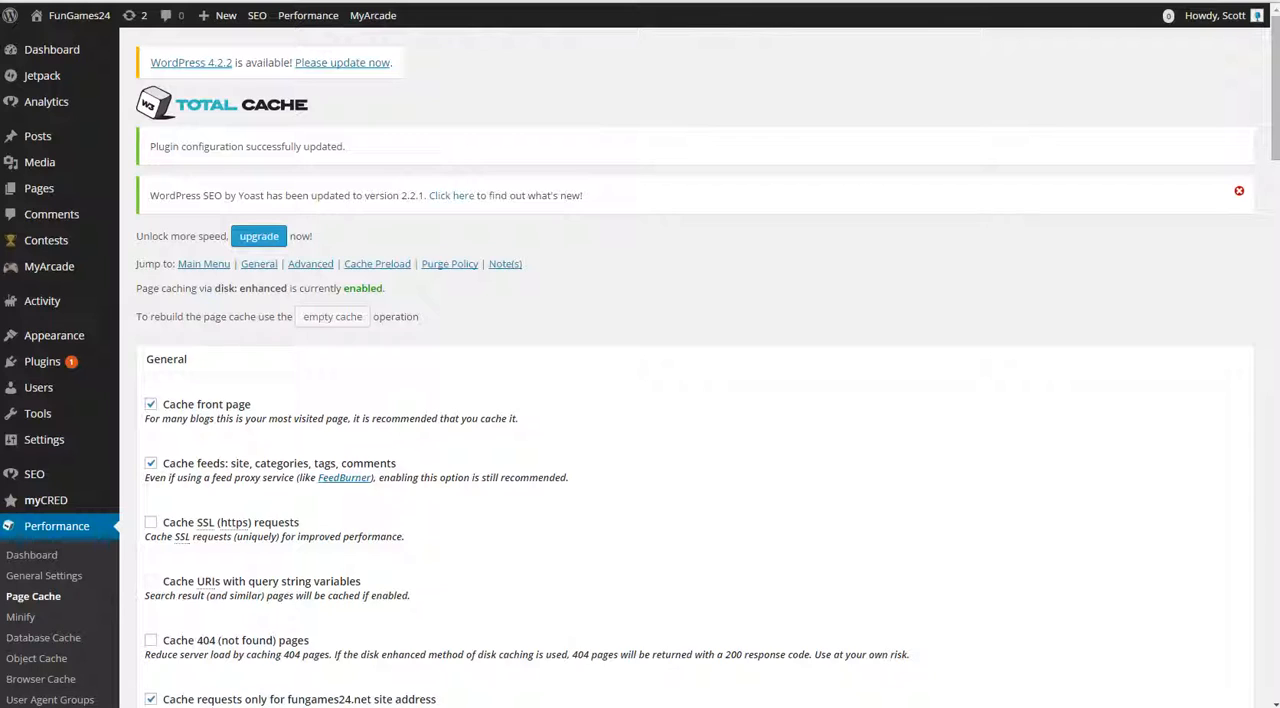
click(1239, 191)
Step: In the Browser Cache settings, turn off HTTP (gzip) compression in the General section
scroll(695, 366, down, 2)
click(40, 525)
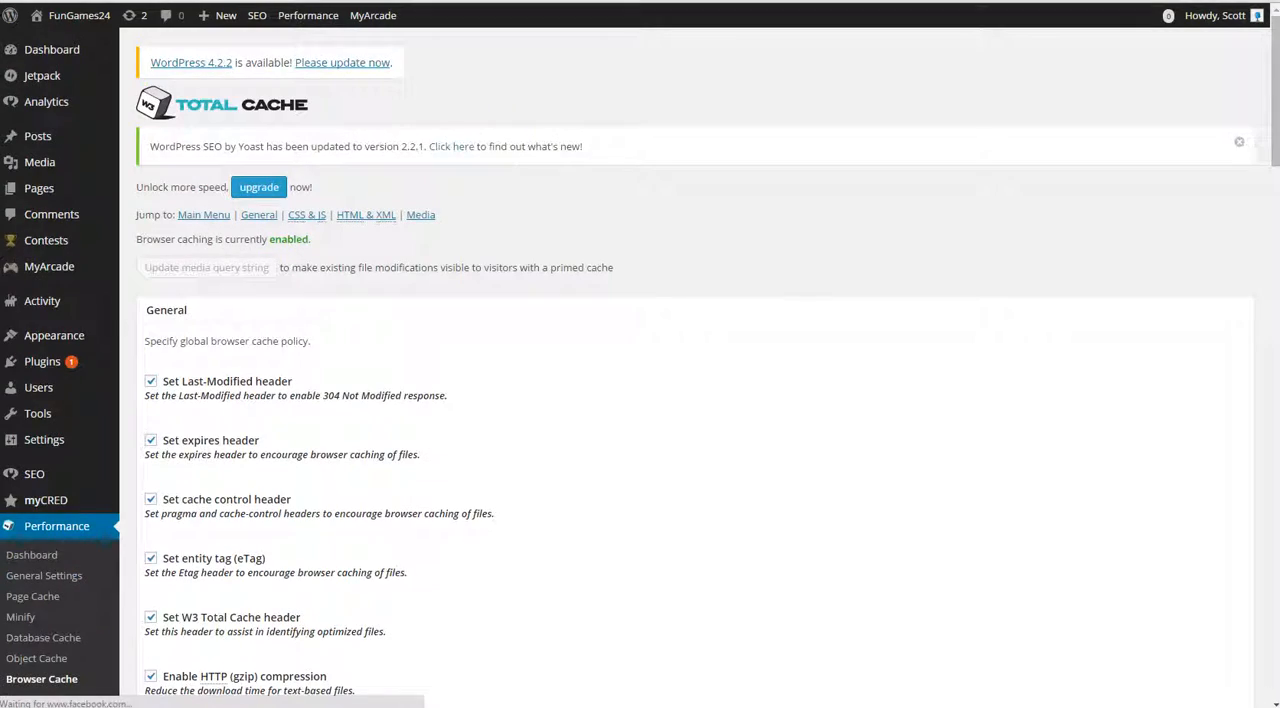
scroll(695, 366, down, 2)
scroll(695, 366, down, 4)
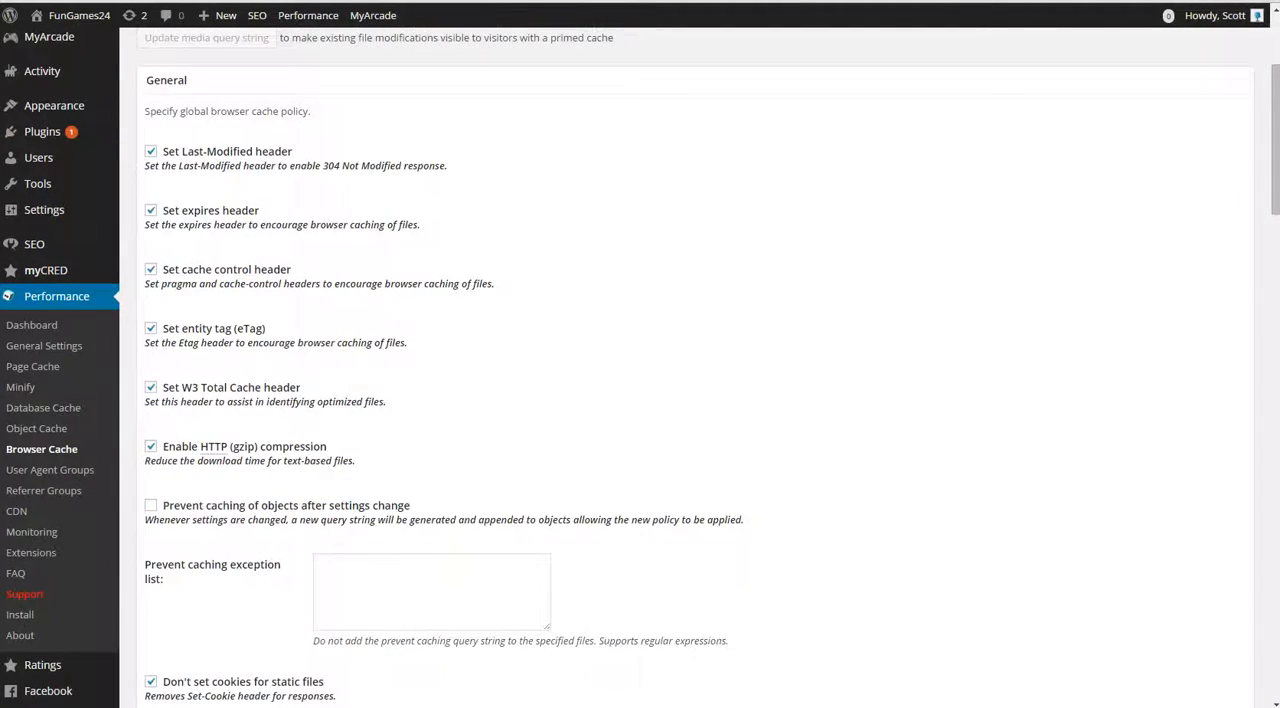
scroll(695, 366, up, 1)
click(150, 293)
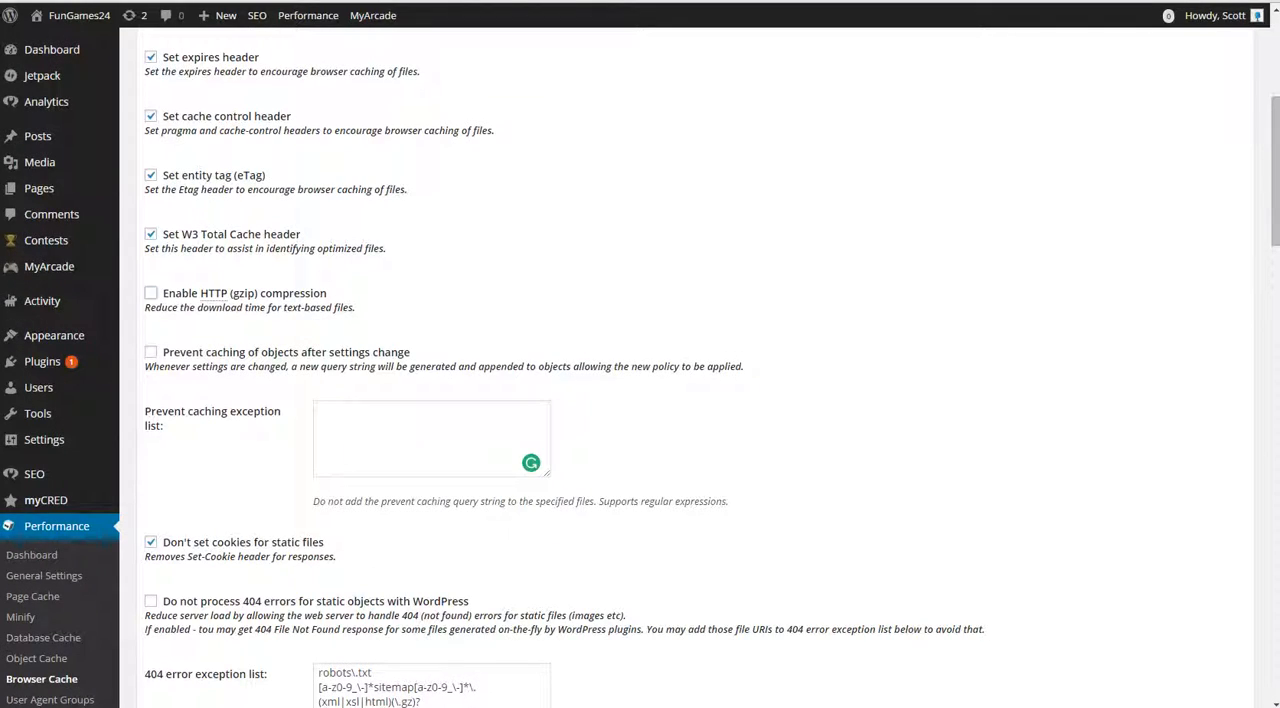
scroll(150, 293, up, 2)
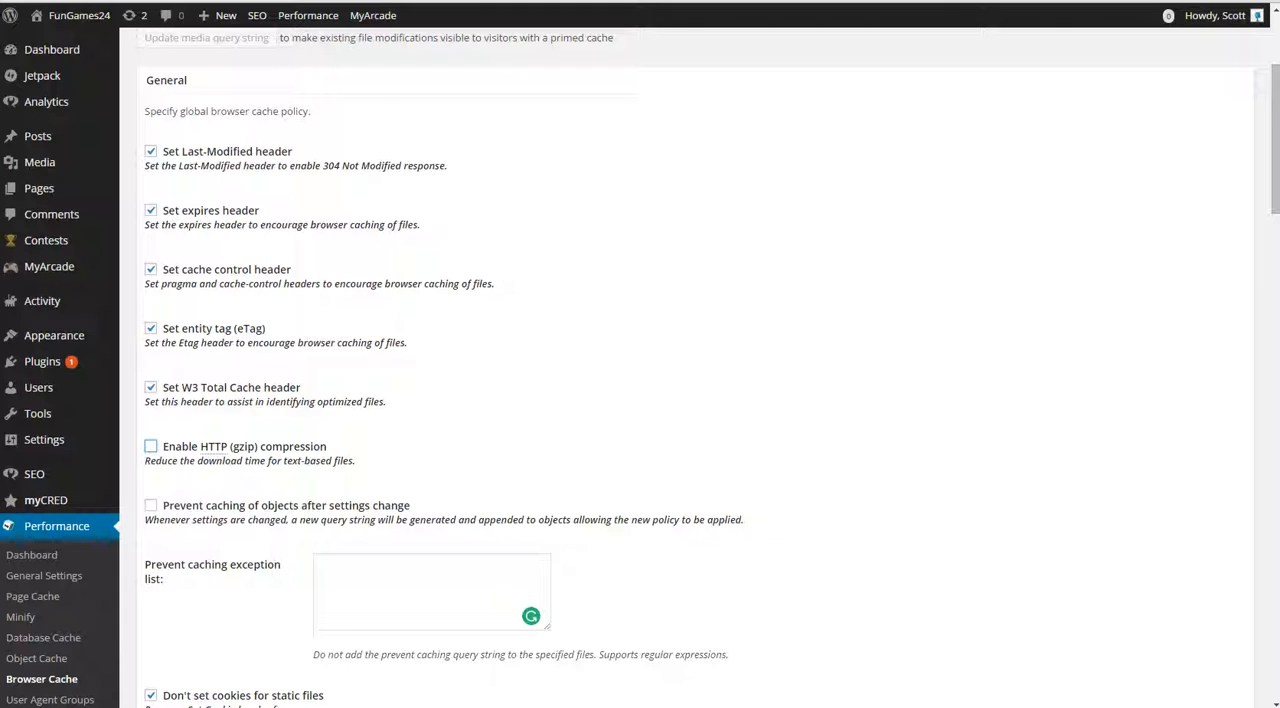
Step: In the Browser Cache settings, enable HTTP (gzip) compression for CSS & JS files
scroll(640, 360, down, 3)
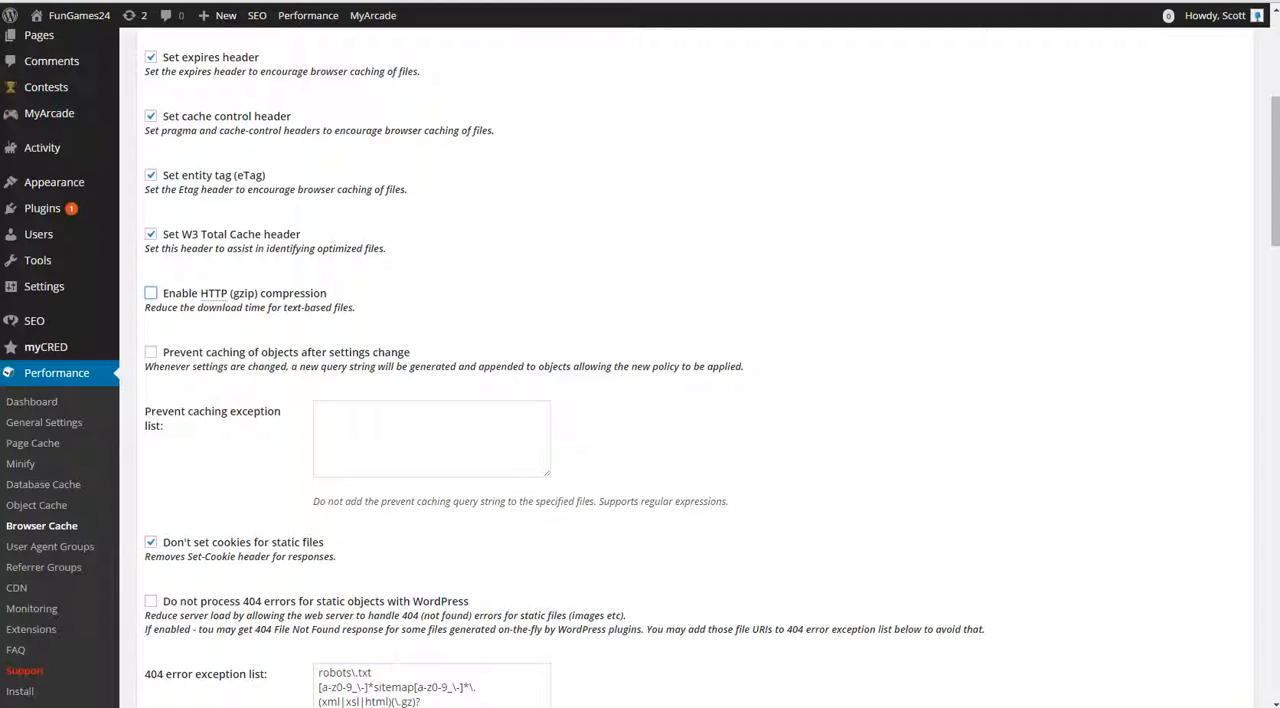
scroll(640, 360, down, 3)
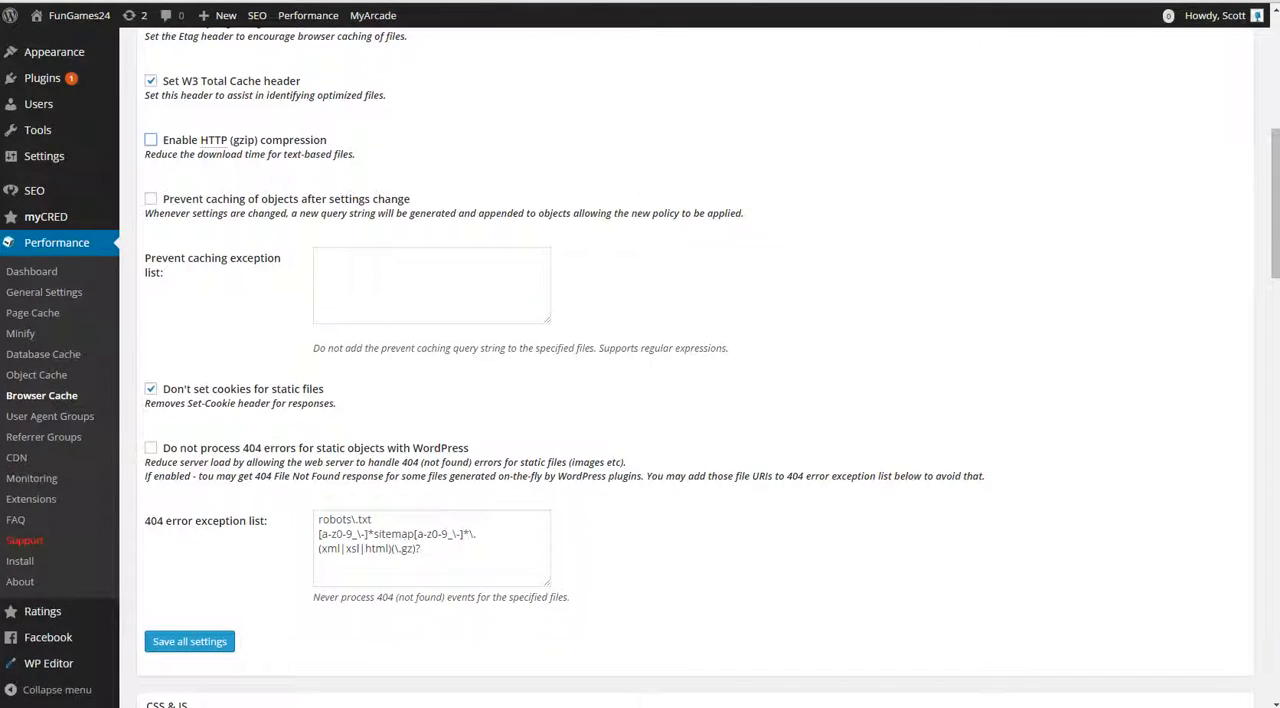
scroll(640, 360, down, 12)
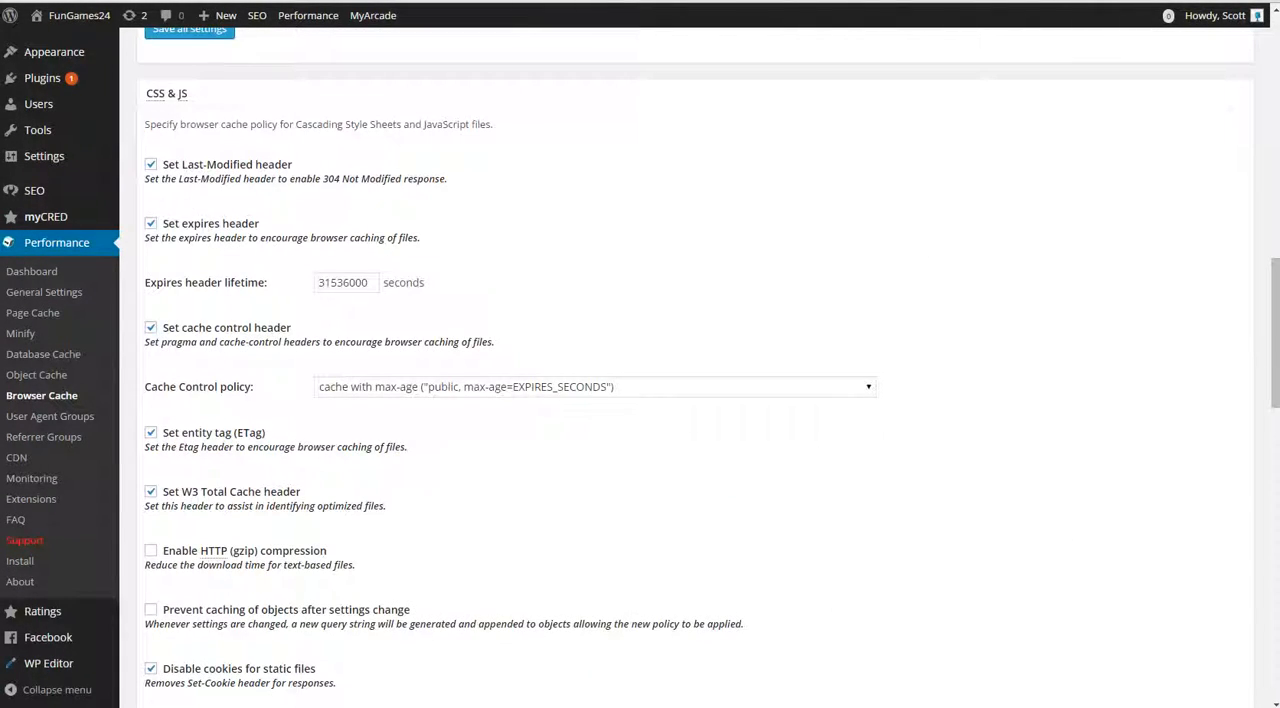
click(151, 551)
Step: Enable HTTP (gzip) compression in the HTML & XML section of the Browser Cache settings
scroll(640, 360, down, 10)
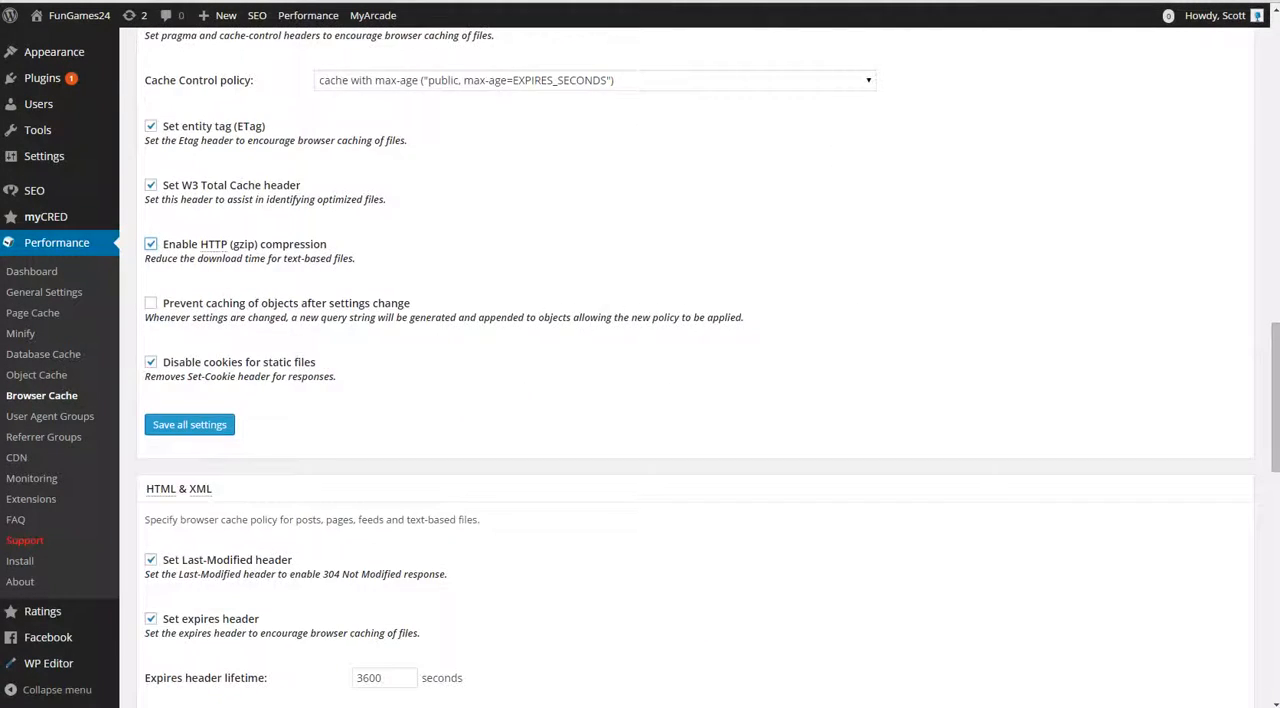
scroll(640, 360, down, 4)
click(151, 486)
scroll(151, 486, up, 2)
scroll(151, 486, down, 2)
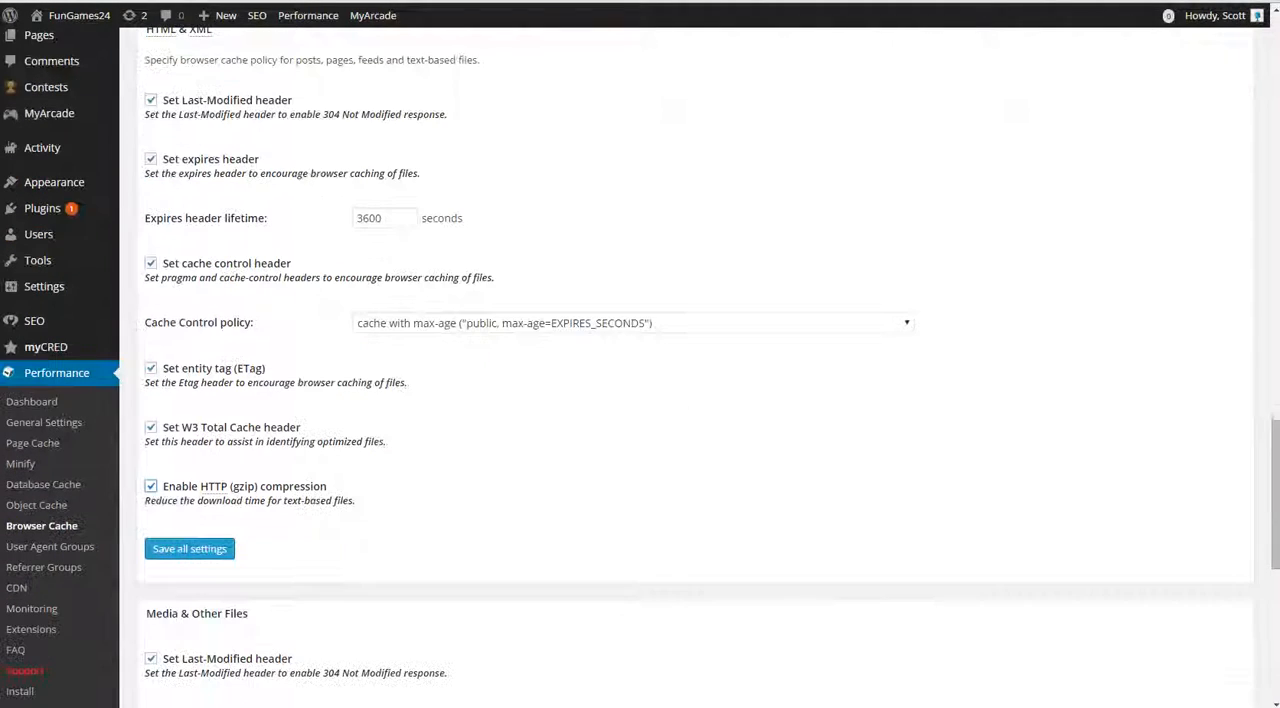
Step: Check the Media & Other Files section and save all Browser Cache settings
scroll(640, 360, down, 7)
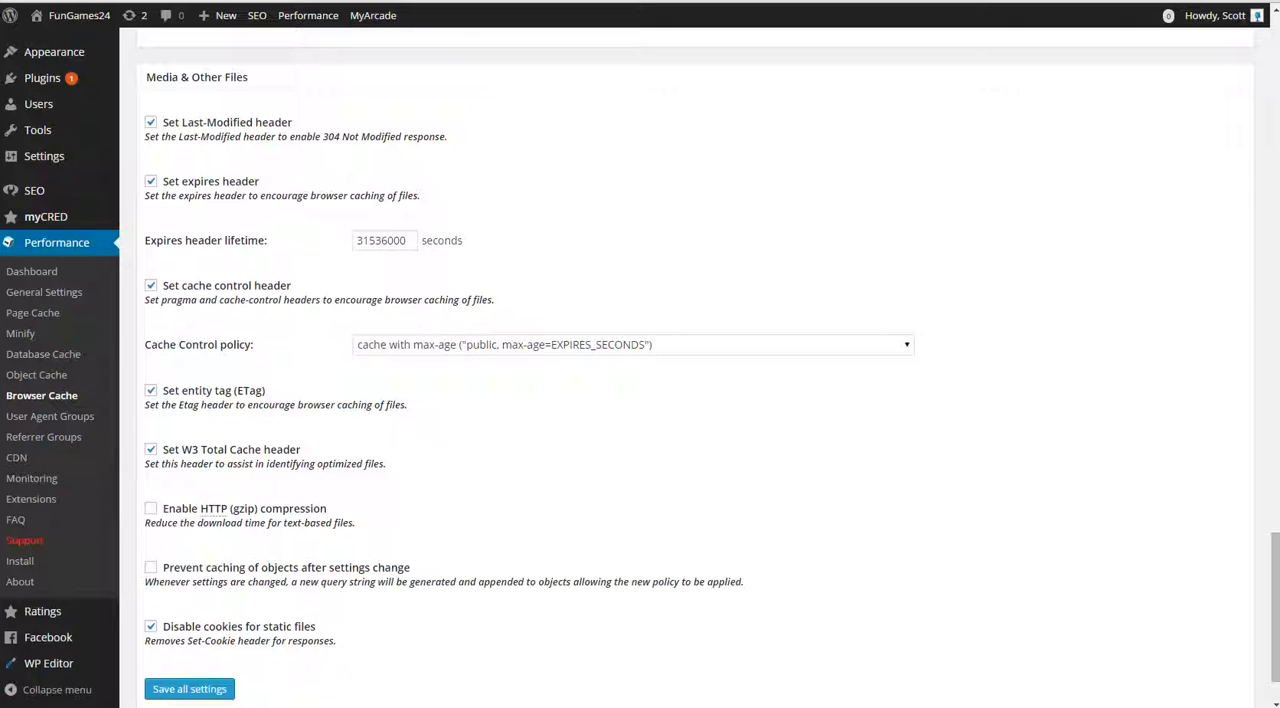
scroll(640, 360, down, 1)
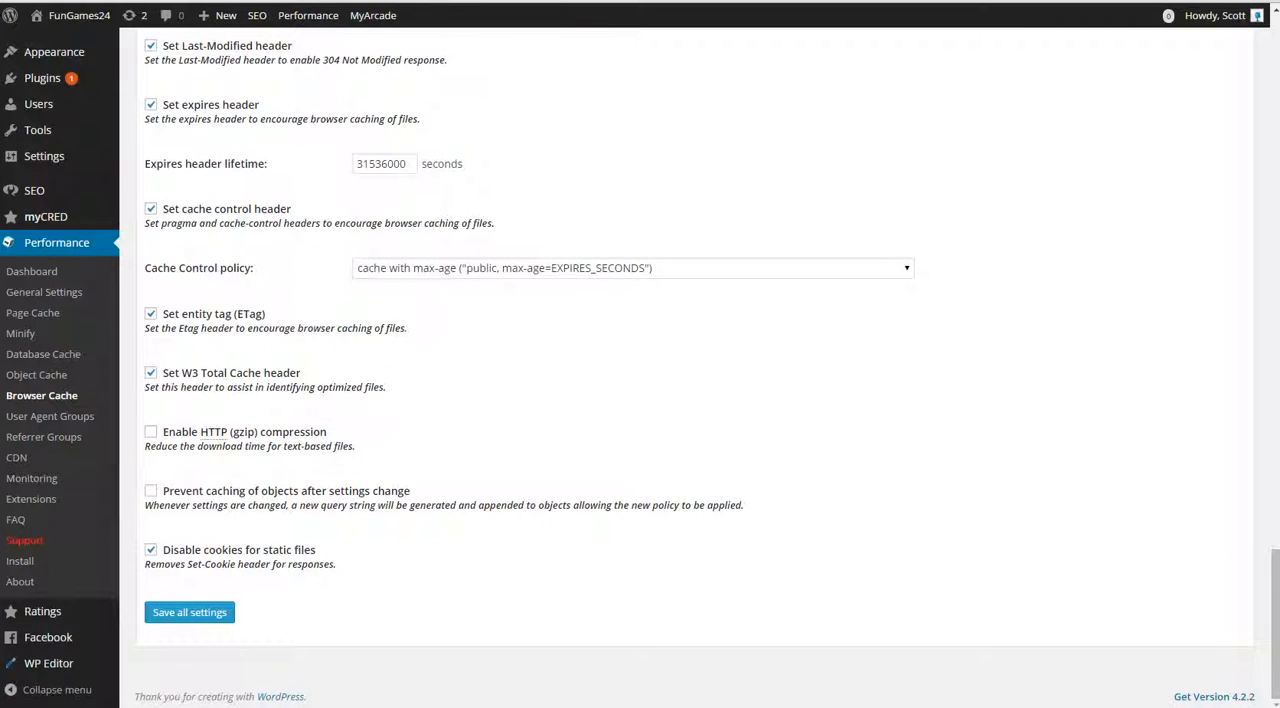
scroll(640, 360, up, 8)
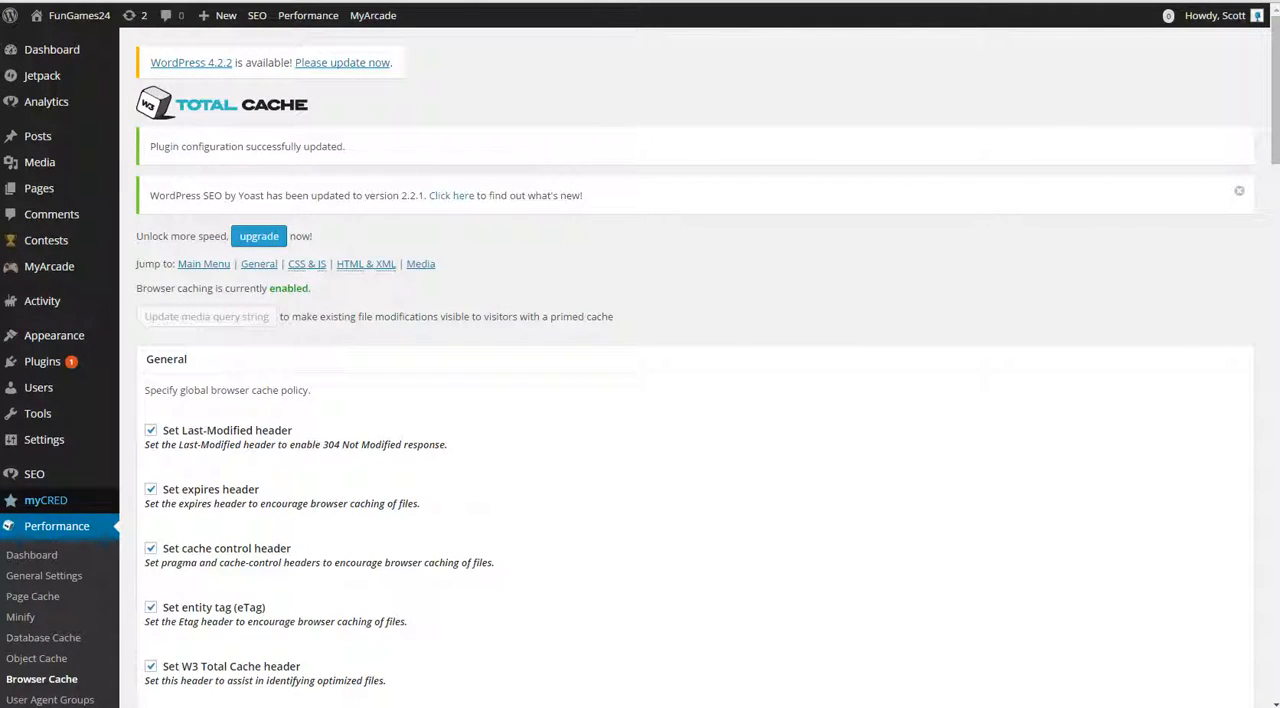
Step: Open the Autoptimize settings and look over the HTML, JavaScript, CSS and CDN options
mouse_move(44, 439)
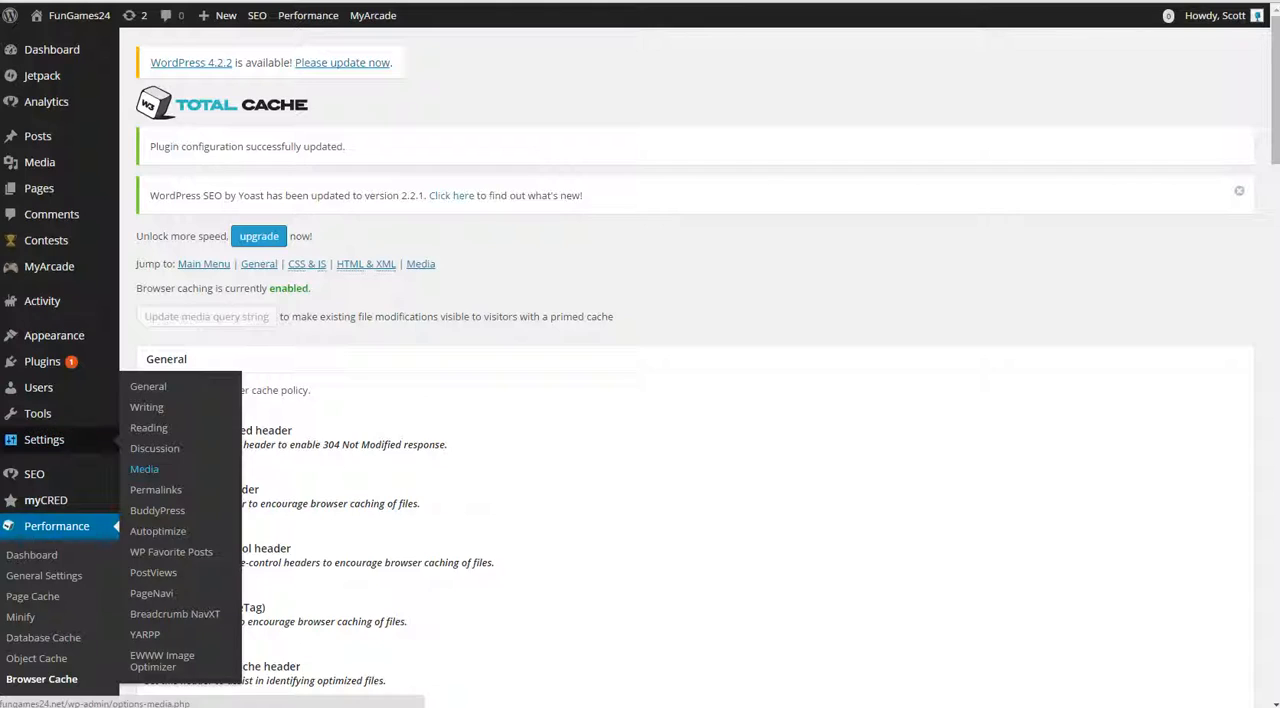
click(158, 531)
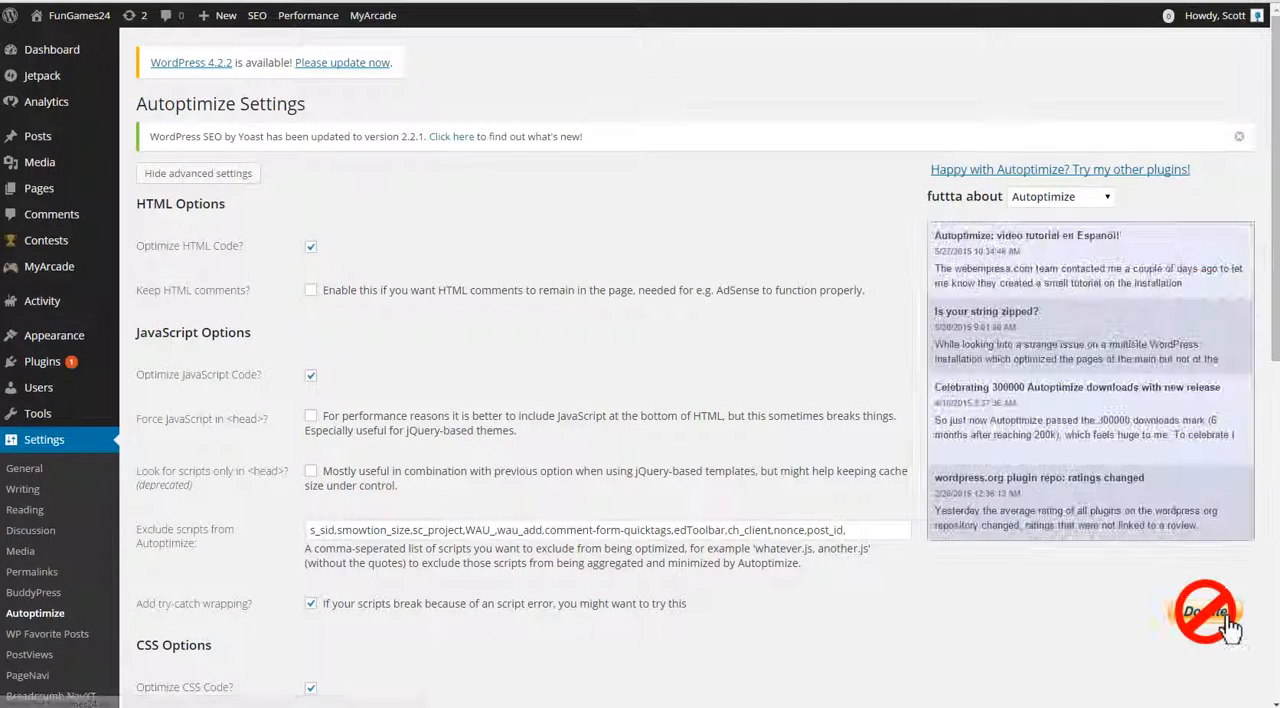
scroll(1205, 500, down, 5)
scroll(640, 400, down, 3)
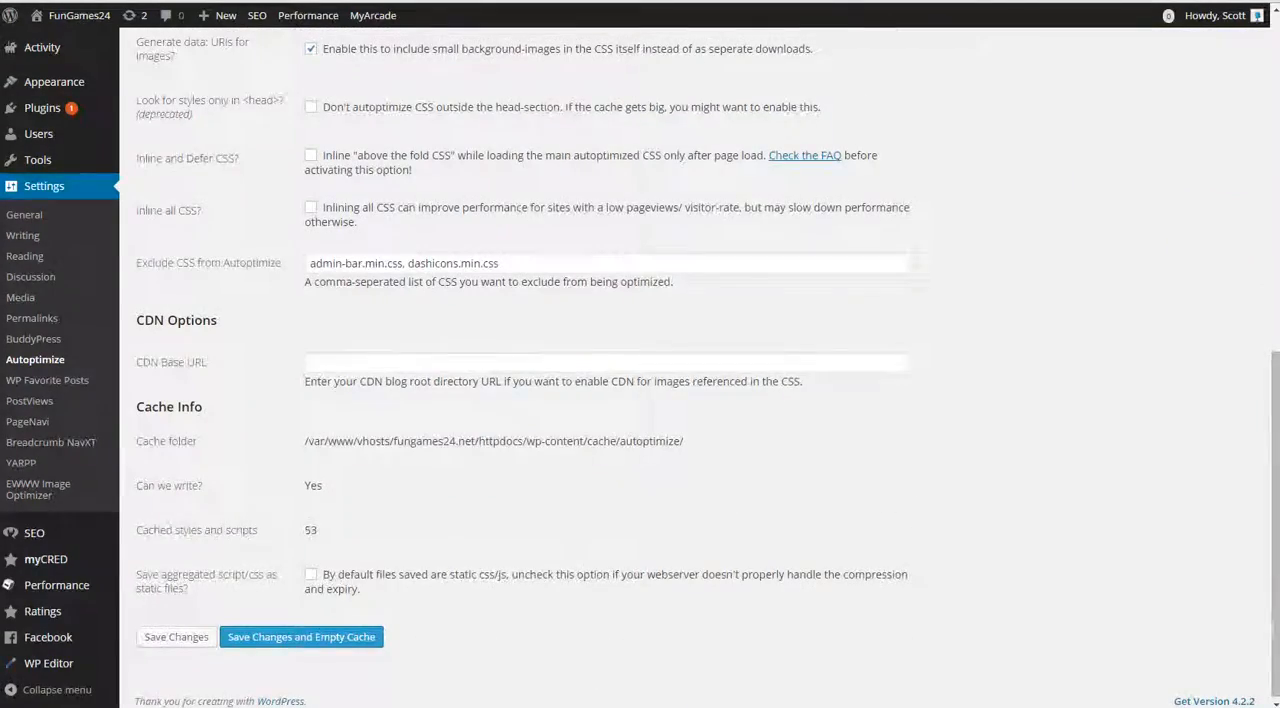
scroll(640, 400, up, 5)
scroll(1230, 552, up, 1)
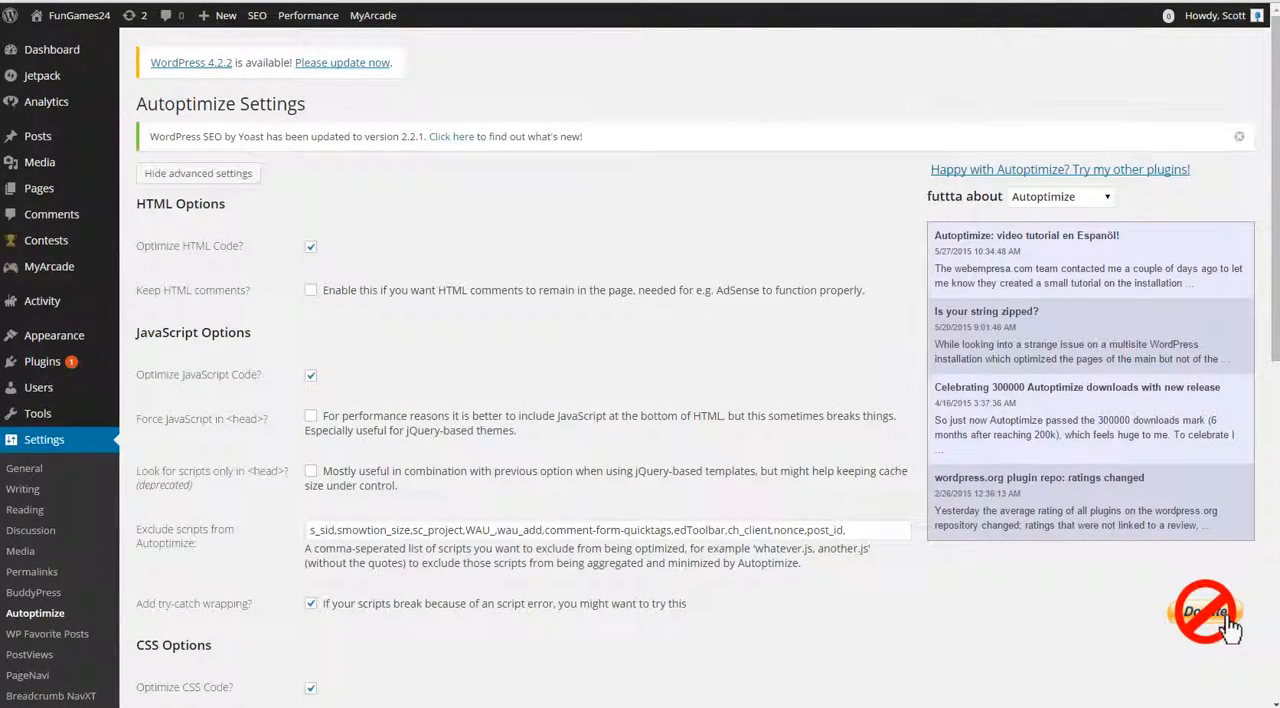
scroll(1230, 625, down, 7)
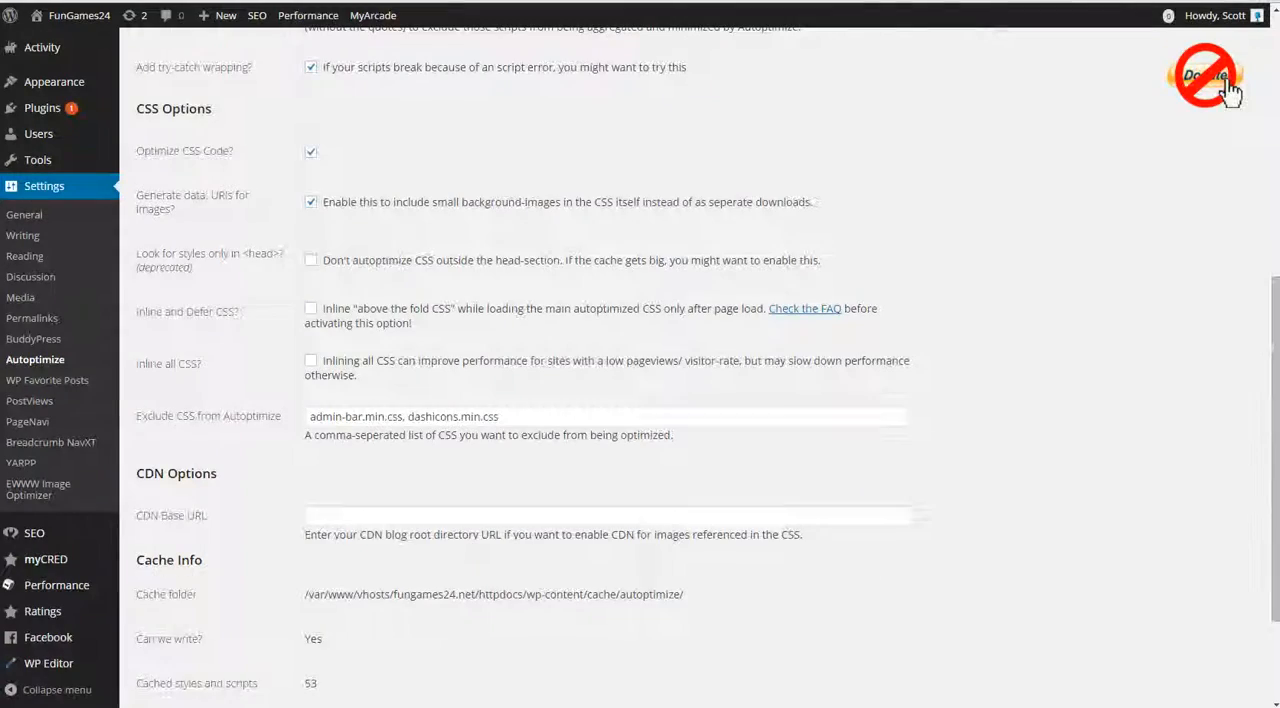
Step: Examine the cached styles and scripts entry in Autoptimize's Cache Info section
drag(319, 526, 151, 526)
triple_click(153, 526)
click(153, 526)
triple_click(153, 526)
click(153, 526)
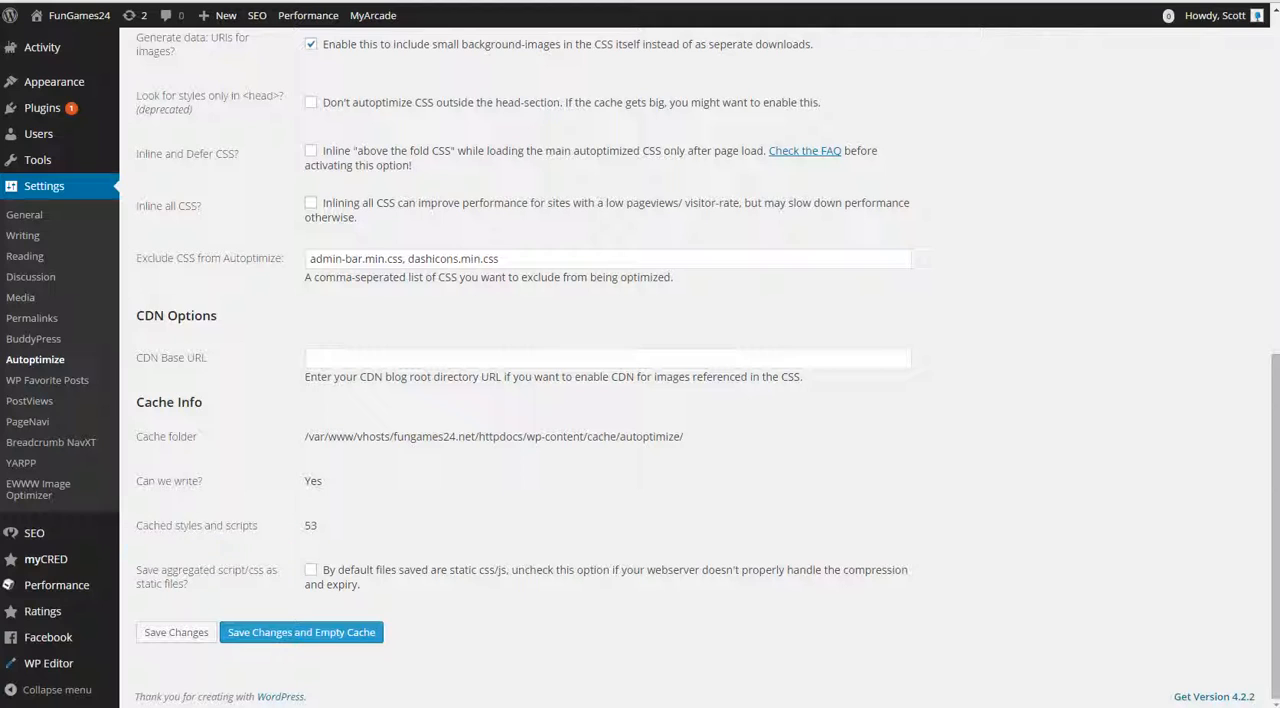
Step: Review Autoptimize's optimization checkboxes and the script and CSS exclusion lists once more, down to the save options
scroll(1230, 318, up, 4)
scroll(640, 360, up, 1)
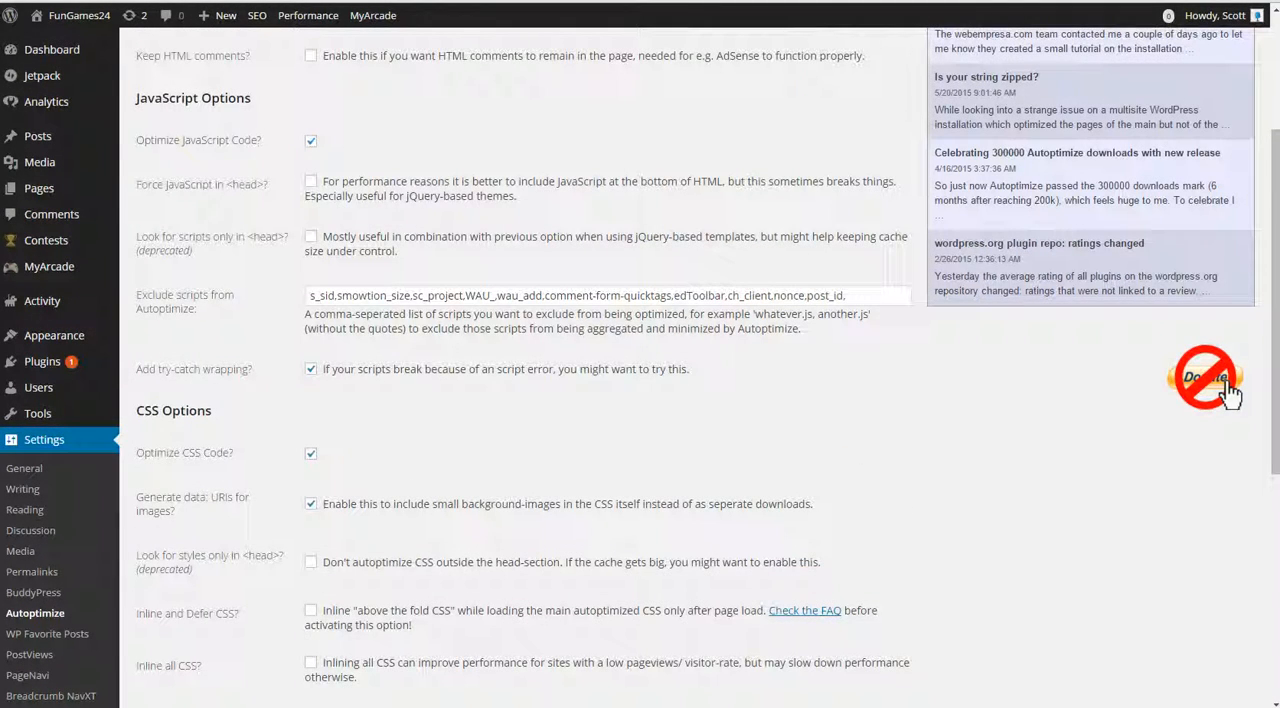
scroll(640, 360, up, 3)
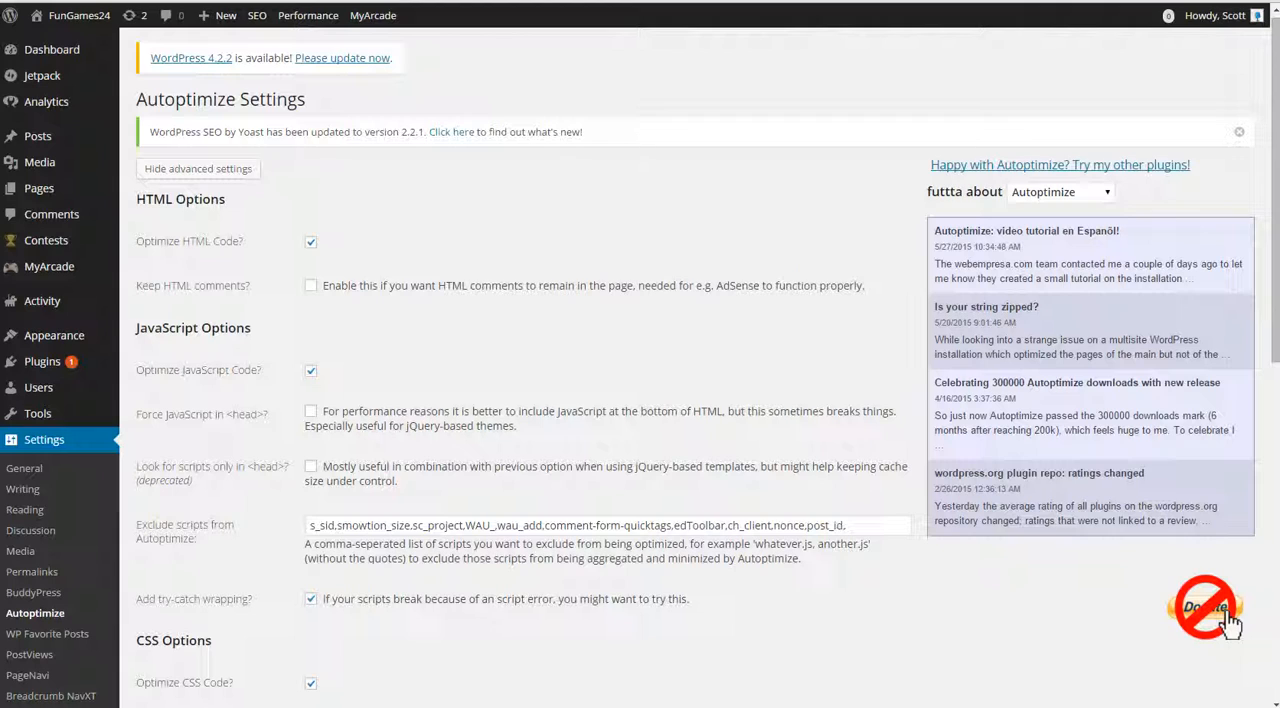
scroll(640, 360, down, 2)
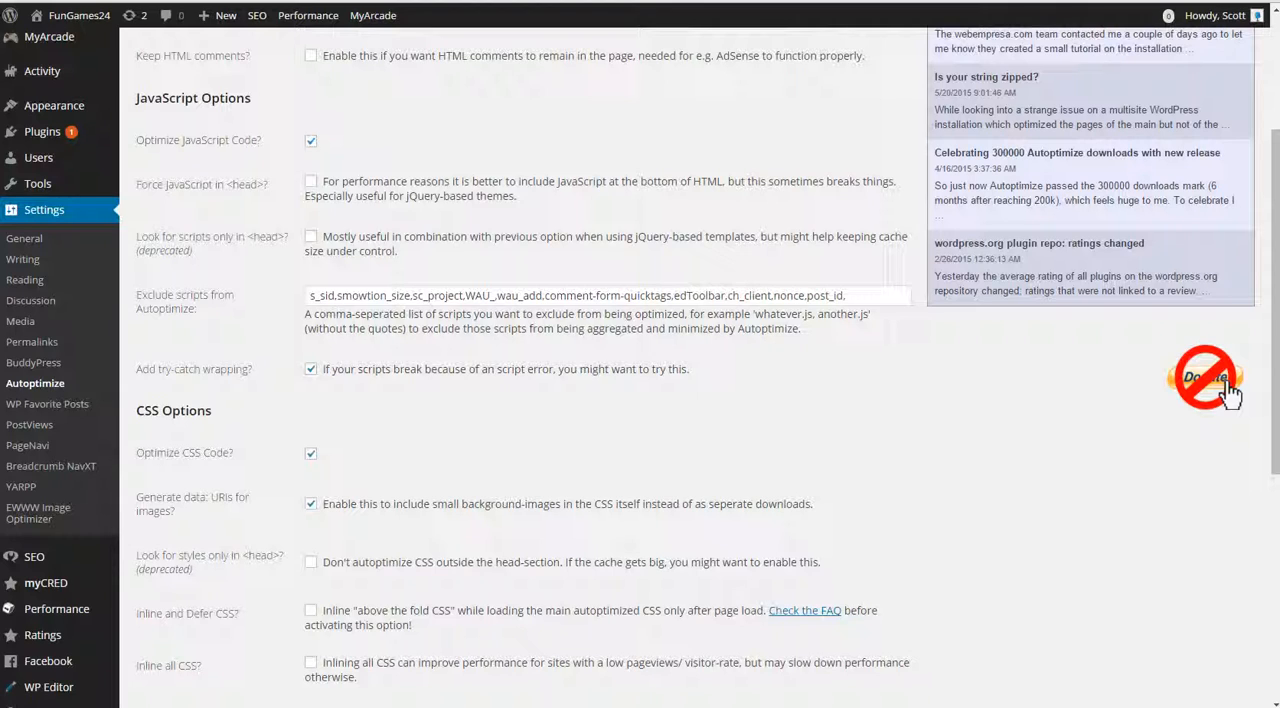
scroll(1228, 395, down, 5)
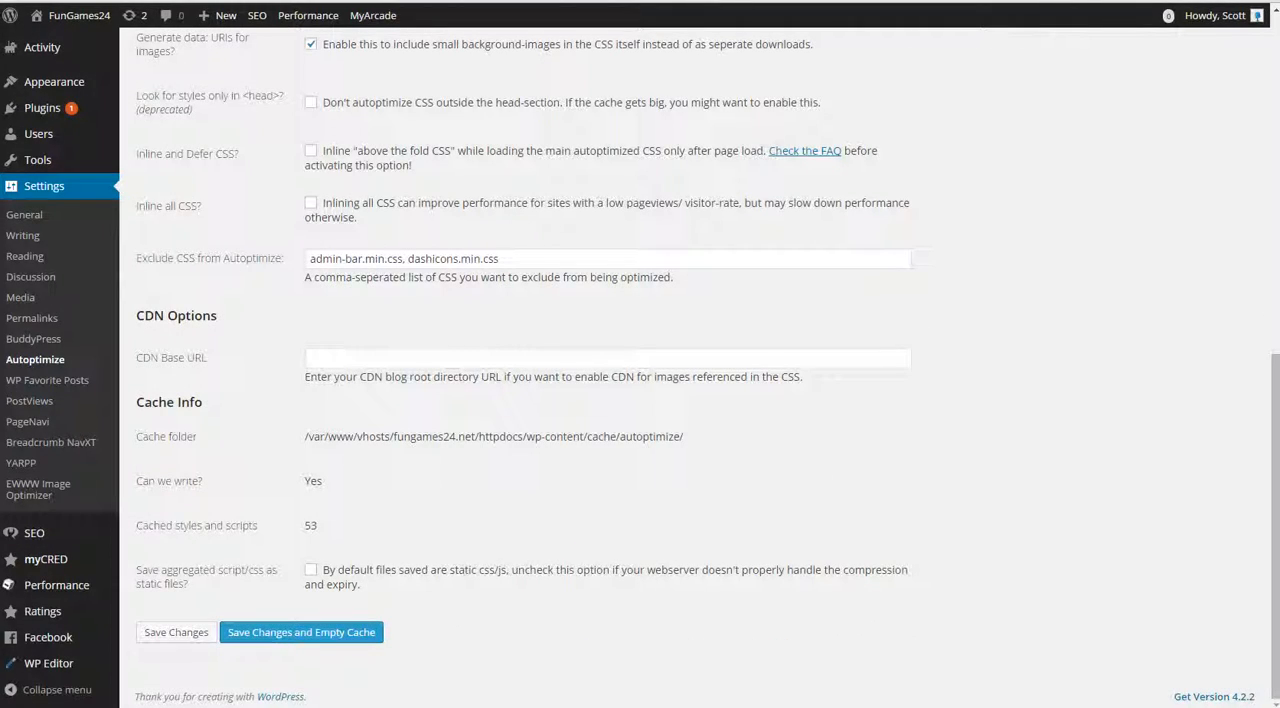
Step: Open the EWWW Image Optimizer settings and examine the Remove metadata and Lossy PNG optimization options in the basic settings
click(38, 489)
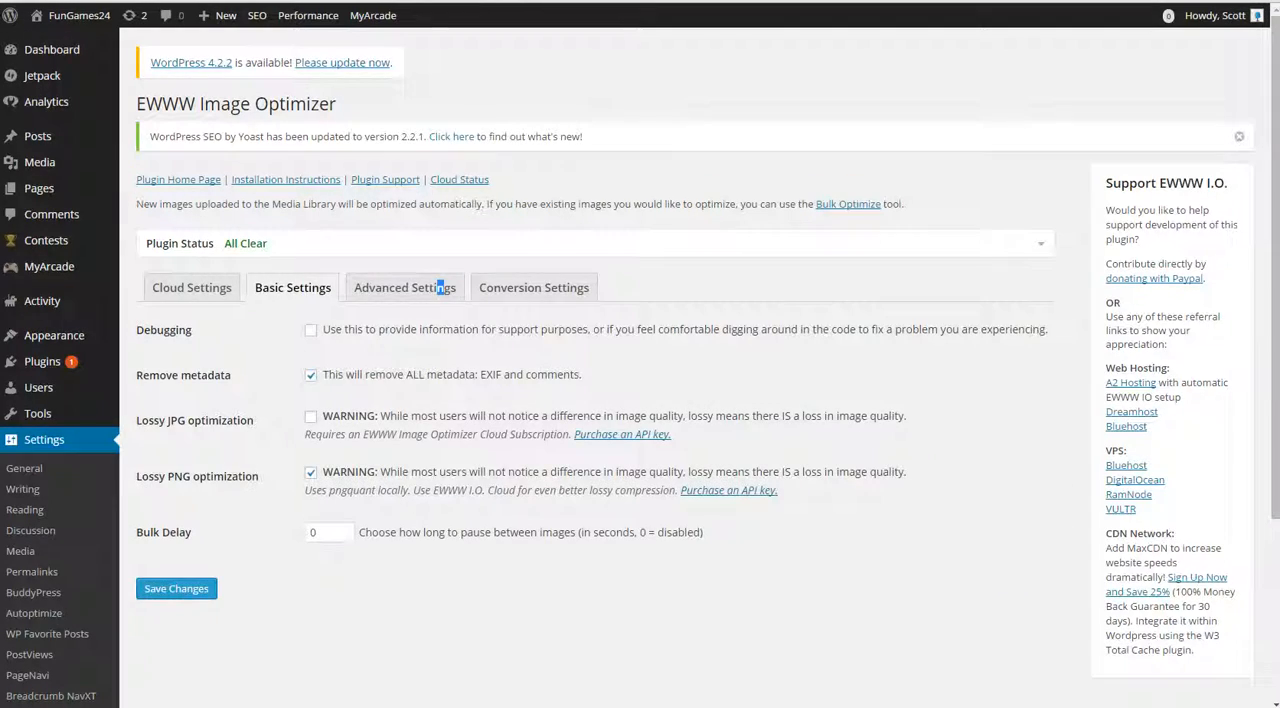
drag(357, 375, 392, 375)
click(392, 376)
triple_click(450, 375)
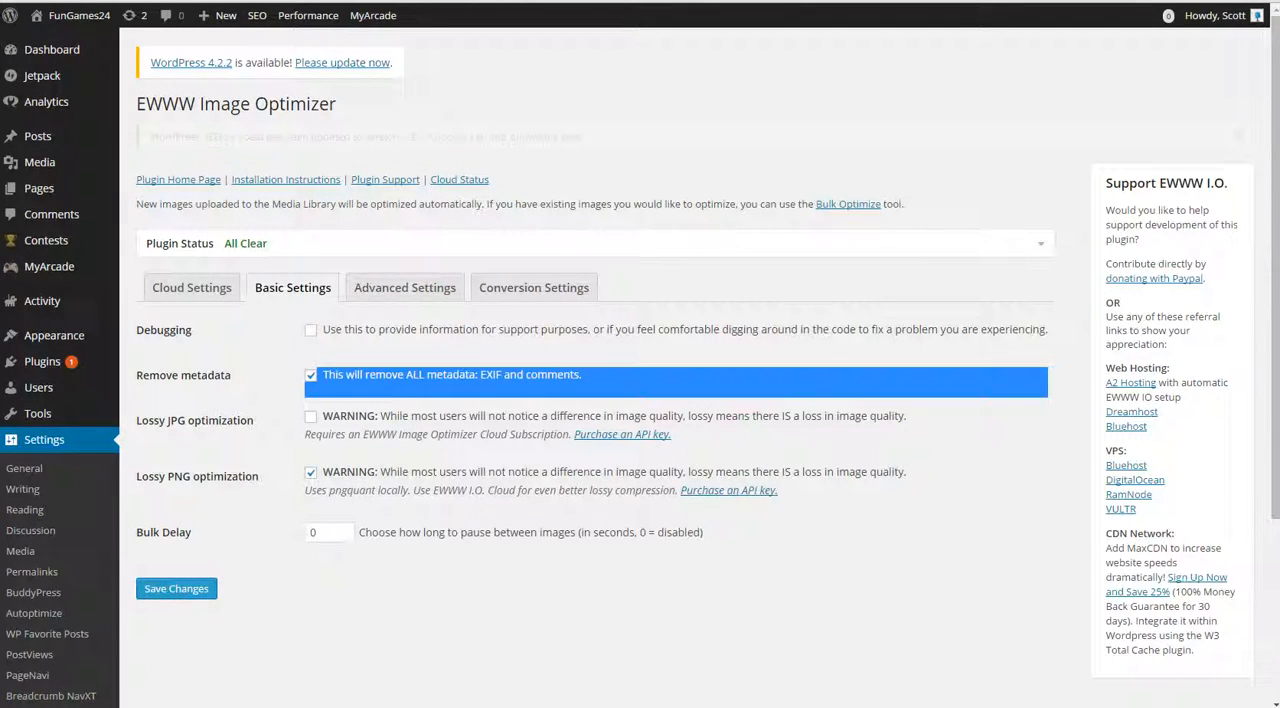
click(450, 376)
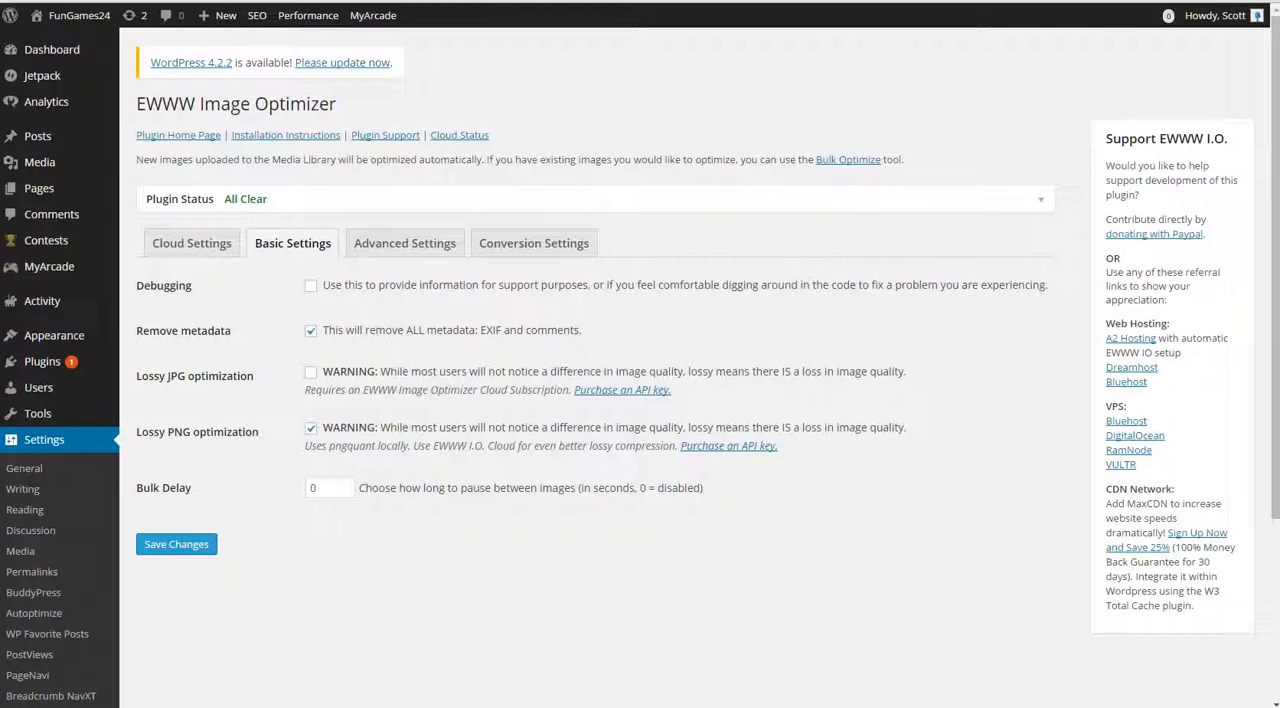
drag(402, 446, 424, 446)
click(424, 446)
Step: Review EWWW Image Optimizer's advanced settings, including optimization levels, scheduled optimization, folders to optimize and disabled resizes
click(405, 243)
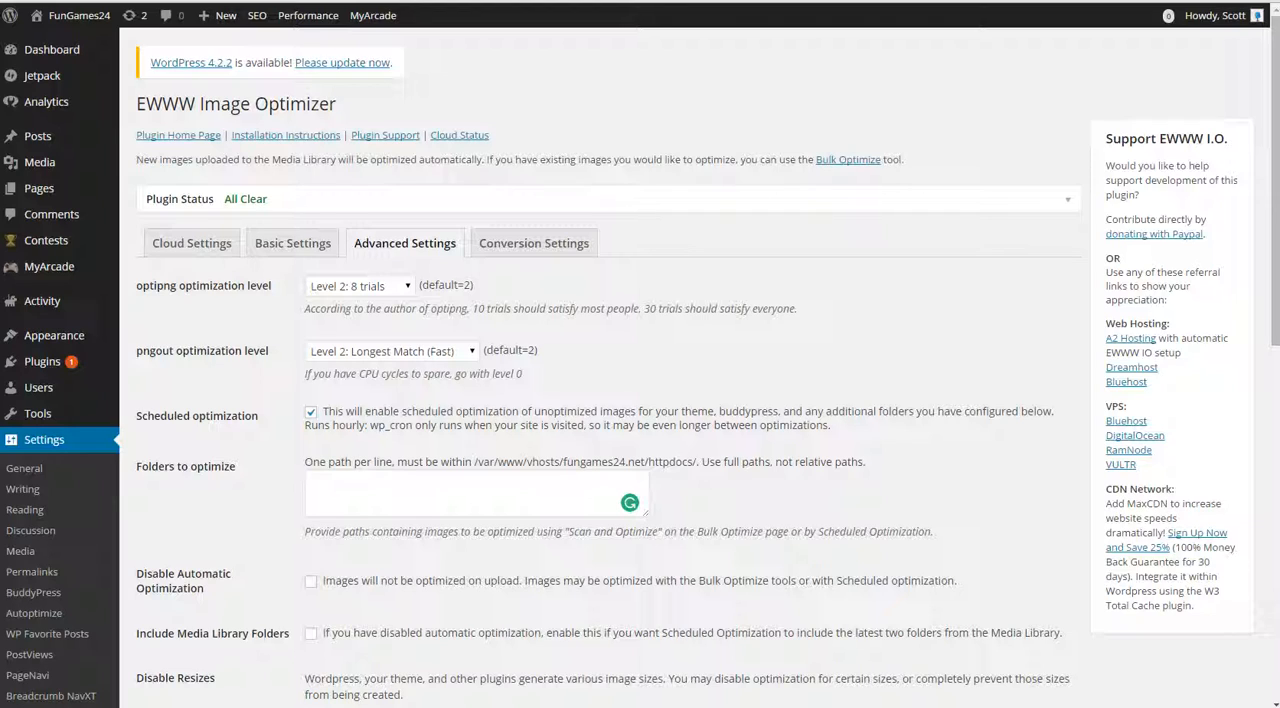
scroll(640, 400, down, 1)
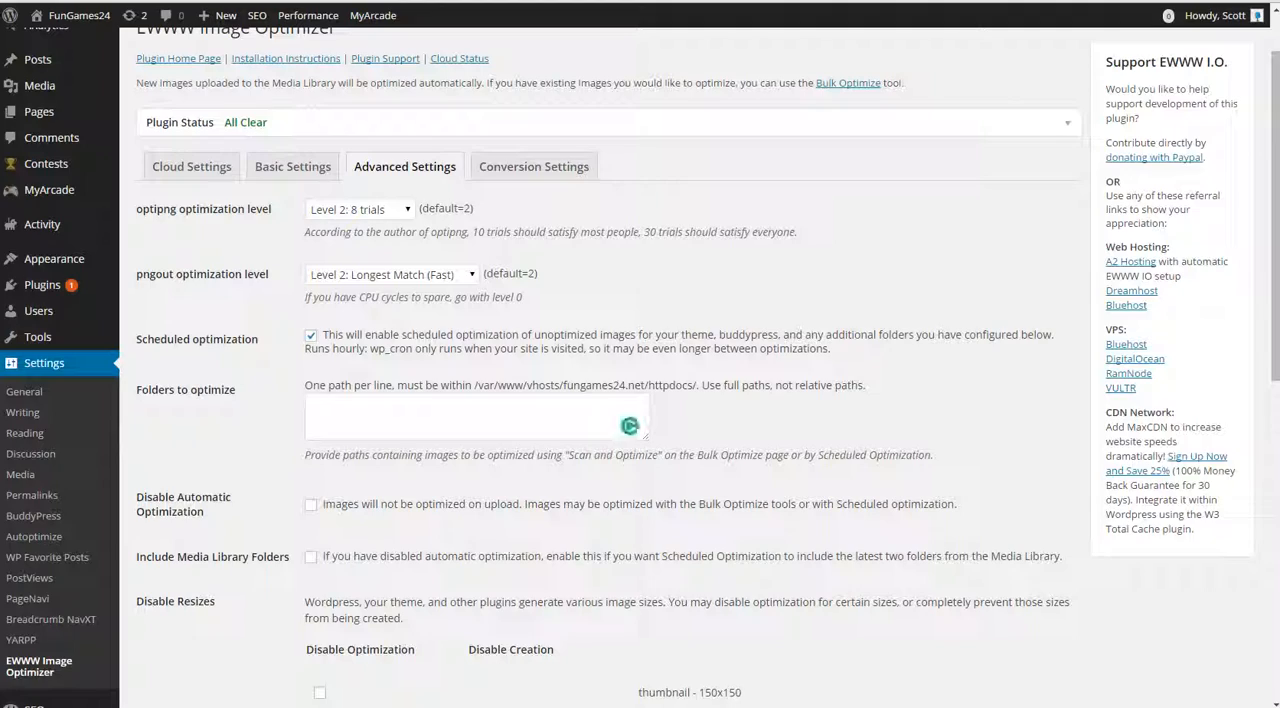
scroll(640, 400, down, 5)
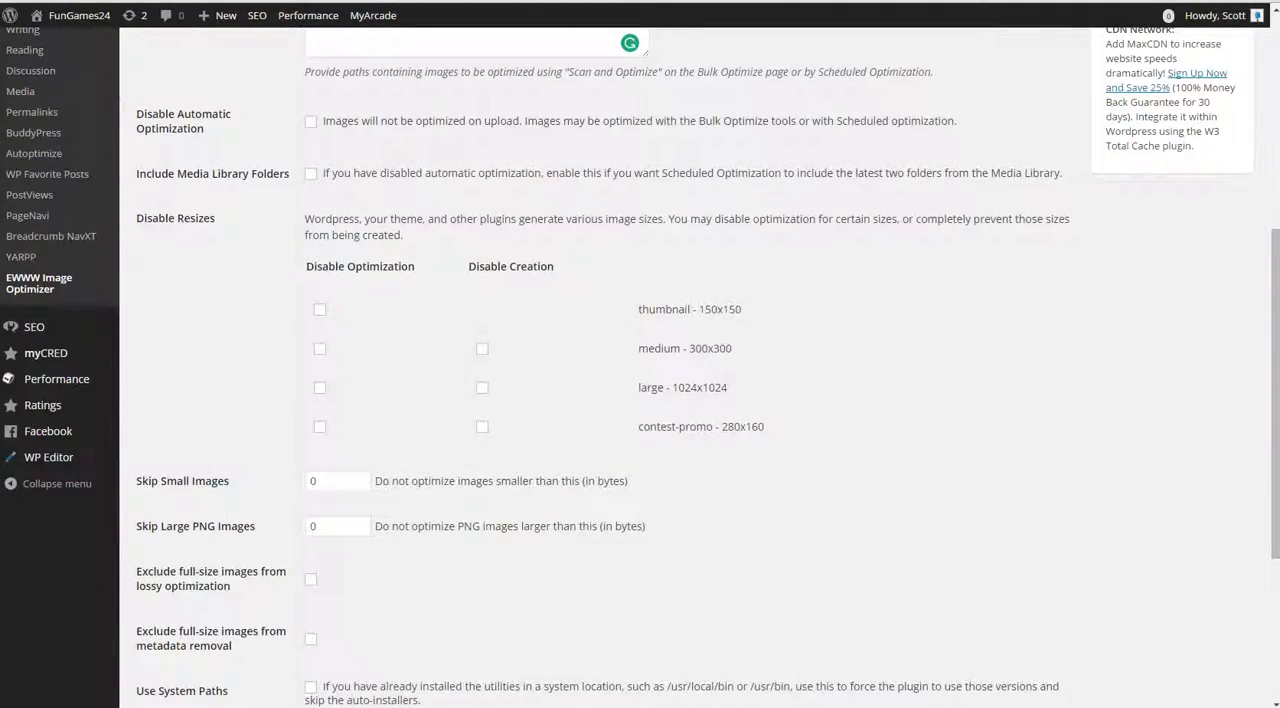
scroll(640, 400, down, 4)
scroll(640, 400, up, 8)
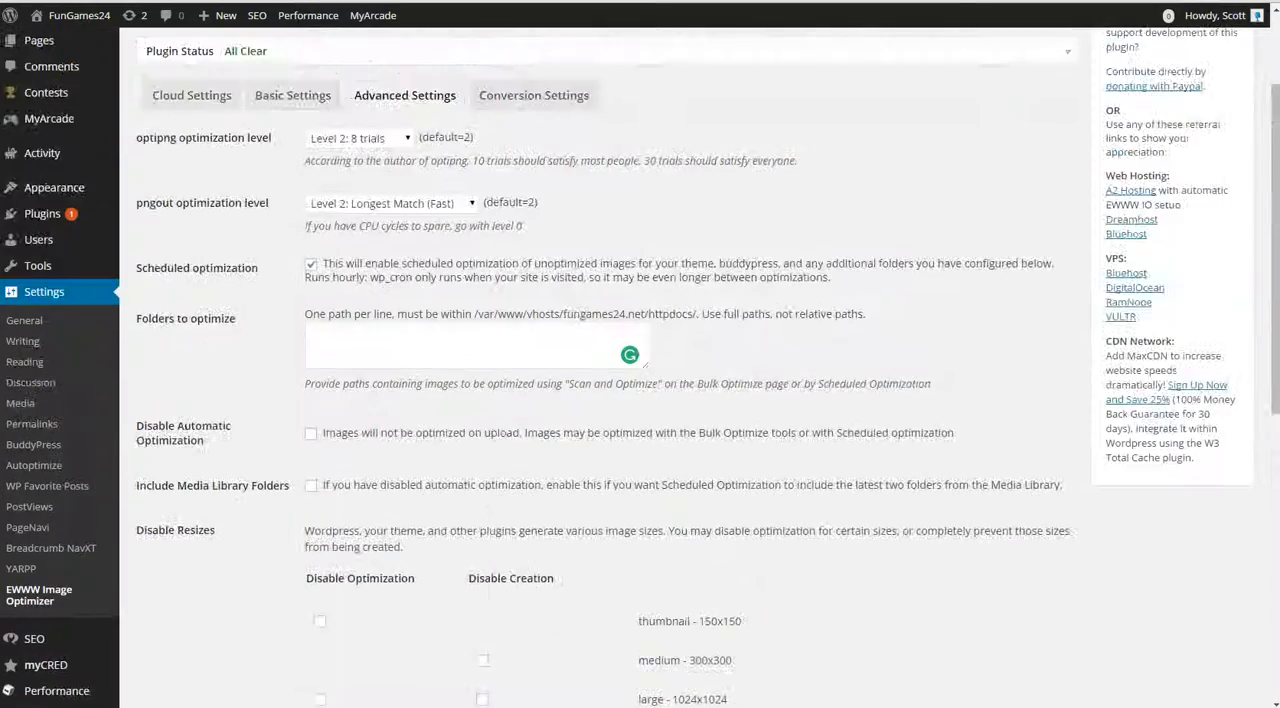
scroll(640, 400, up, 2)
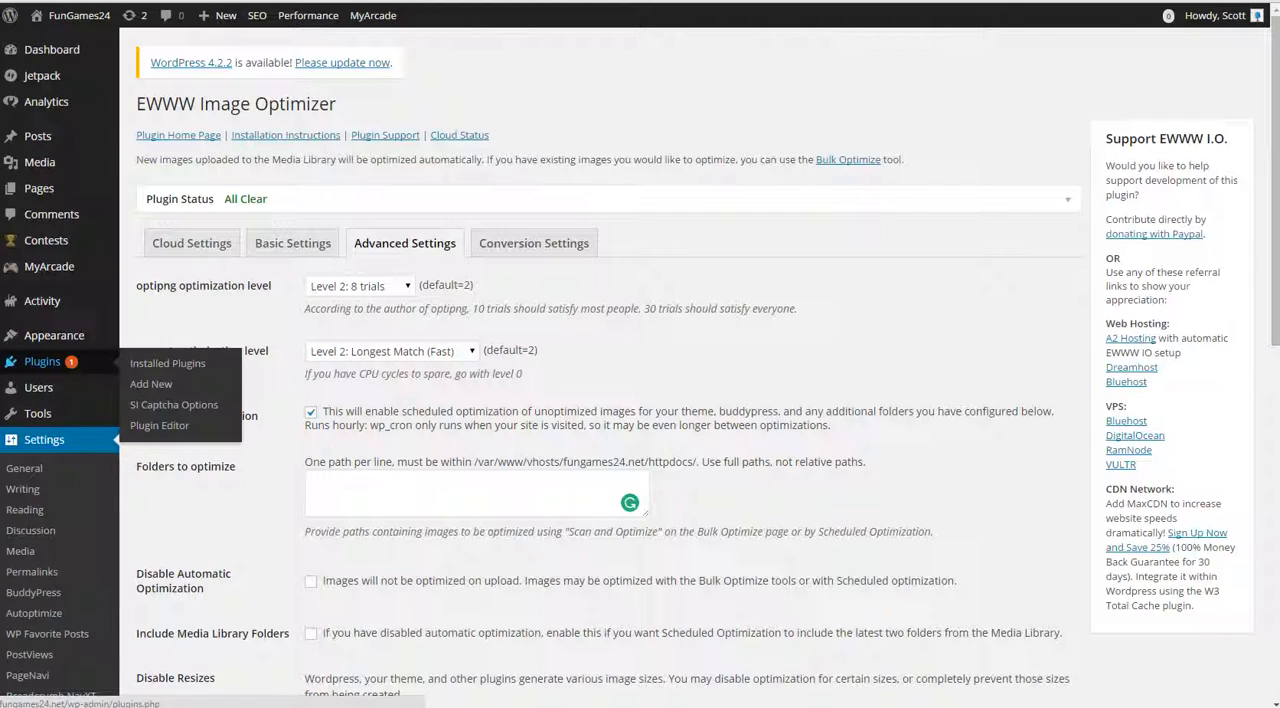
Step: Open the WP-Sweep tool and run the Optimize Tables sweep on the site's database
mouse_move(40, 413)
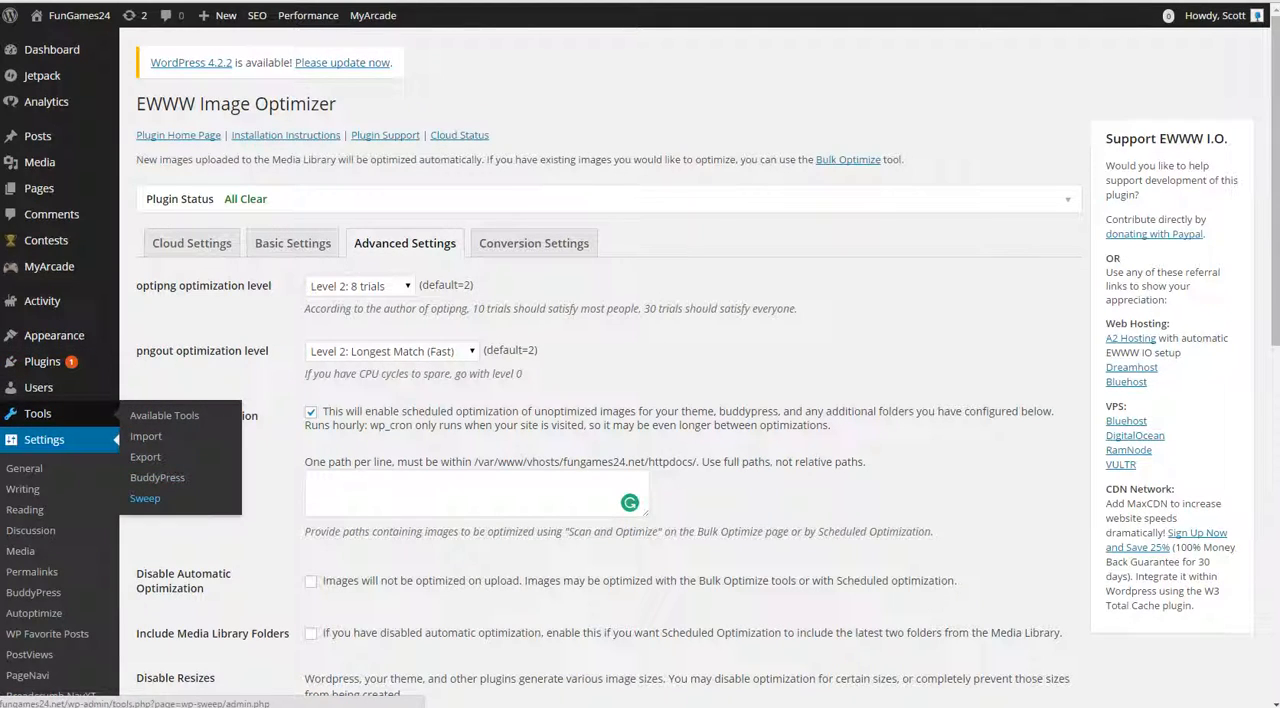
click(145, 498)
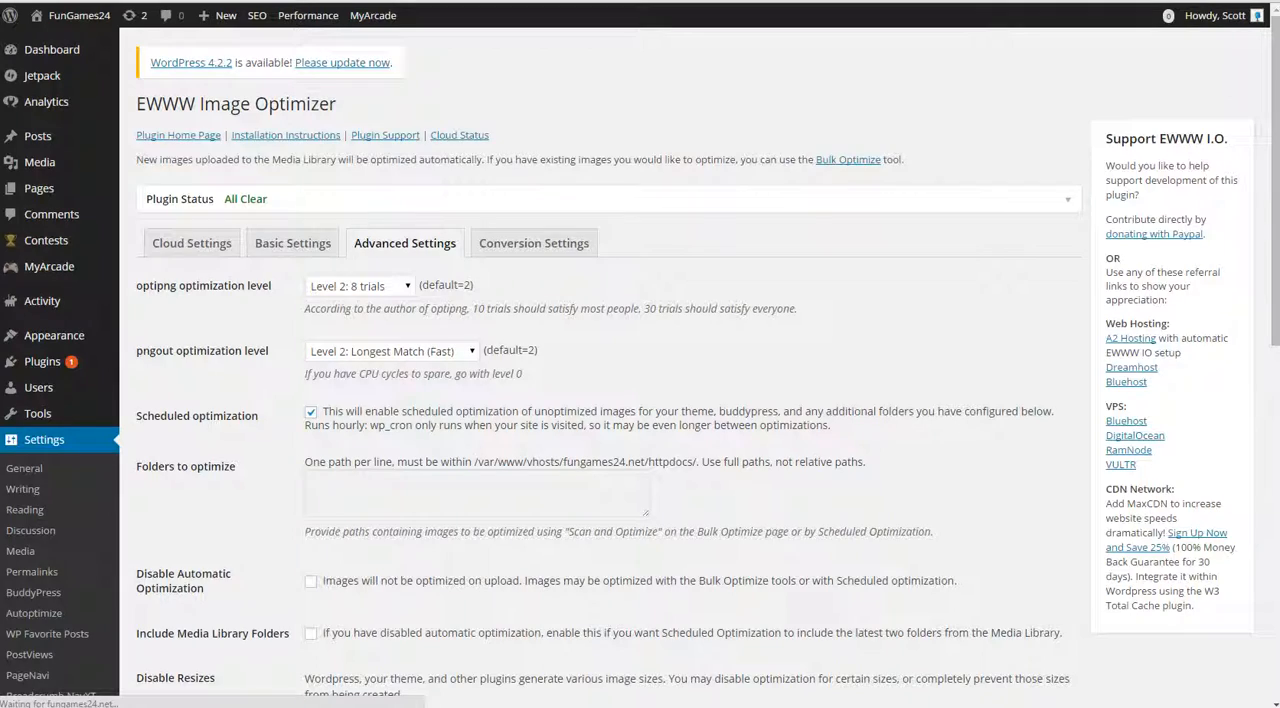
scroll(640, 400, down, 3)
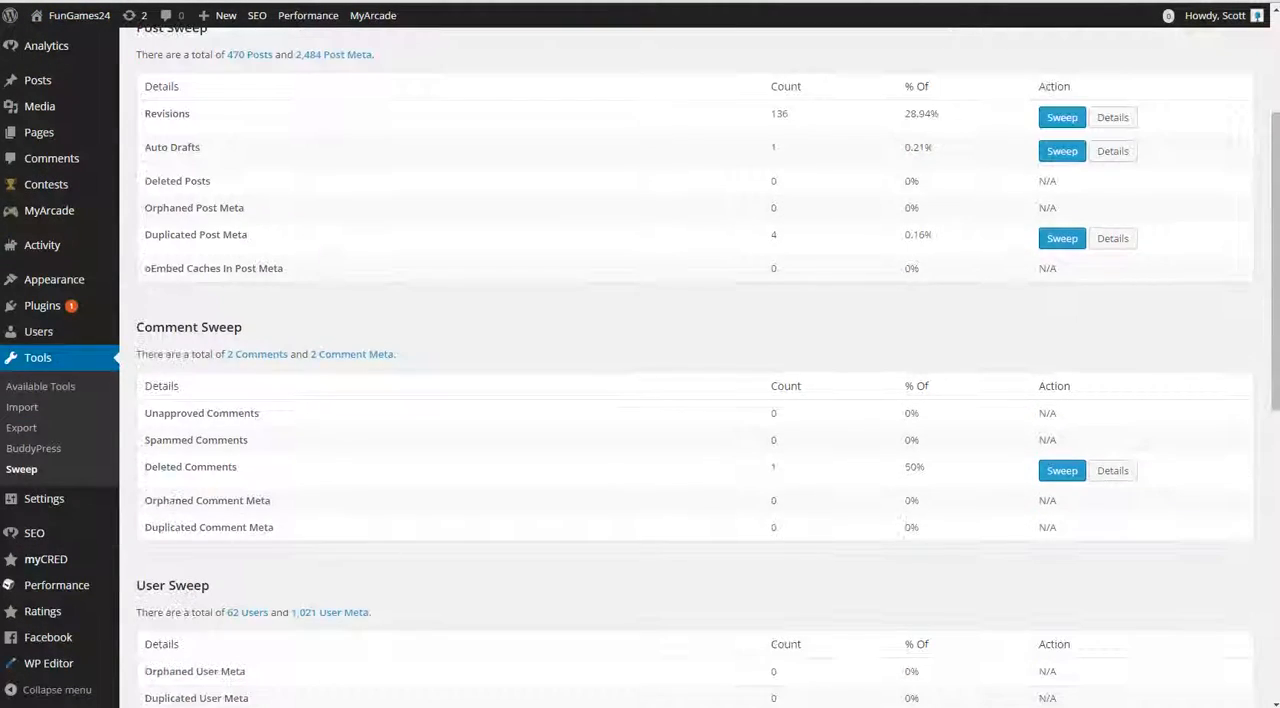
scroll(640, 400, down, 8)
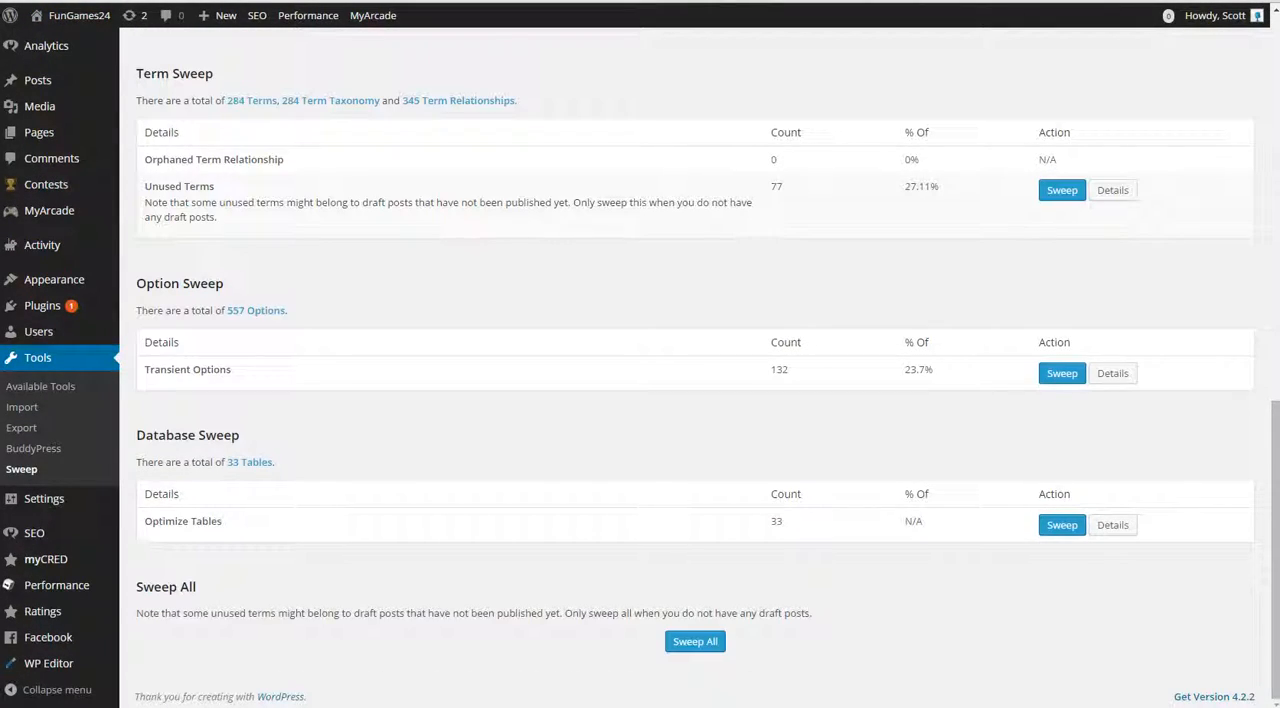
click(1062, 525)
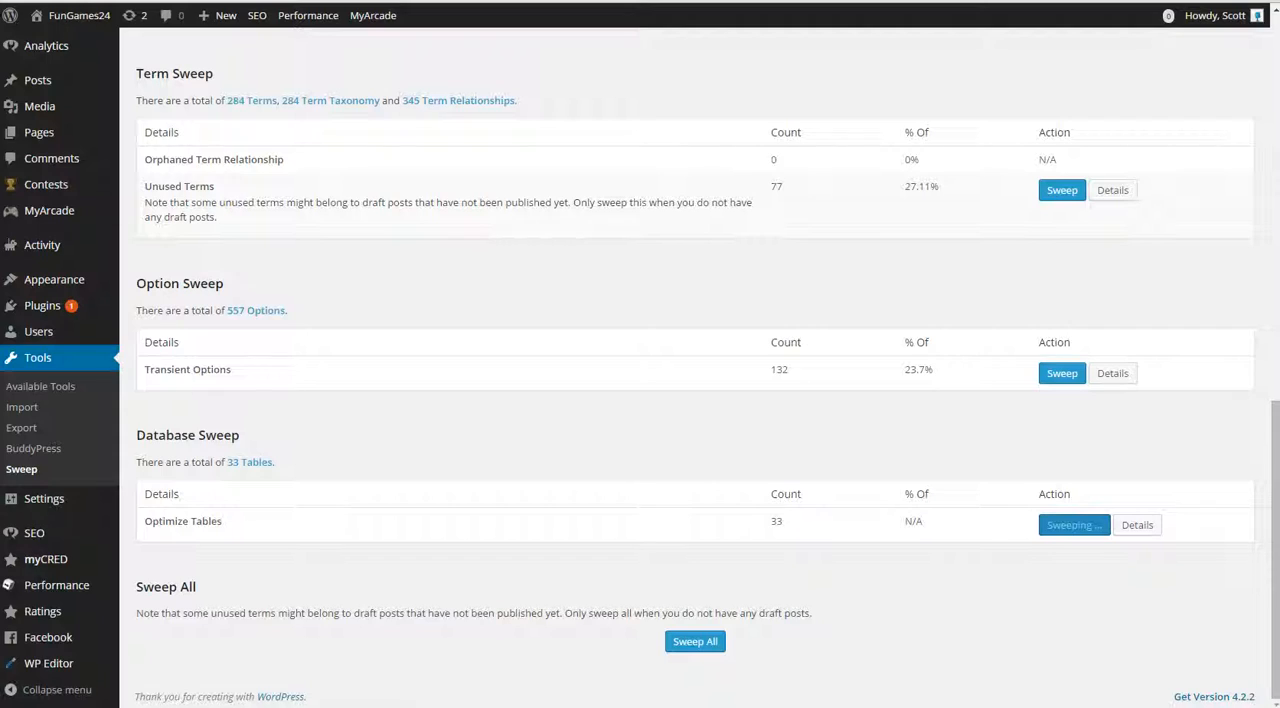
Step: Find WP Favorite Posts among the installed plugins and update it to version 1.6.3
mouse_move(42, 305)
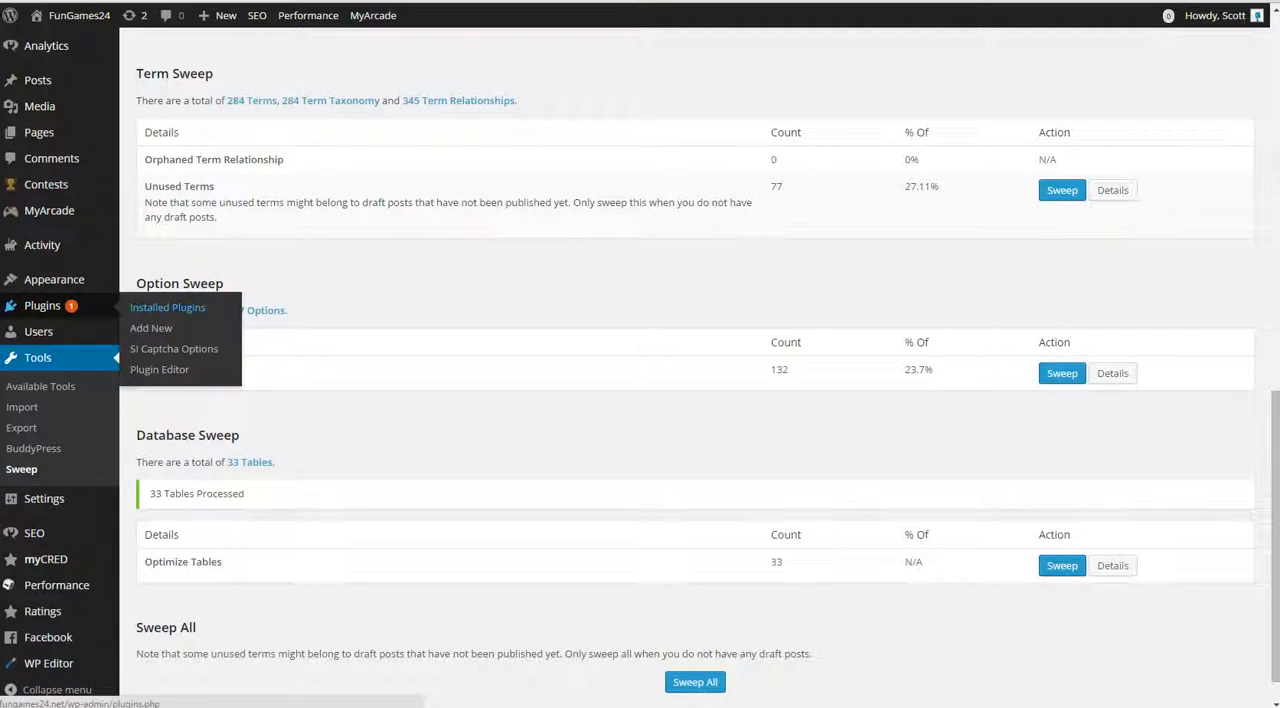
click(167, 307)
scroll(695, 400, up, 3)
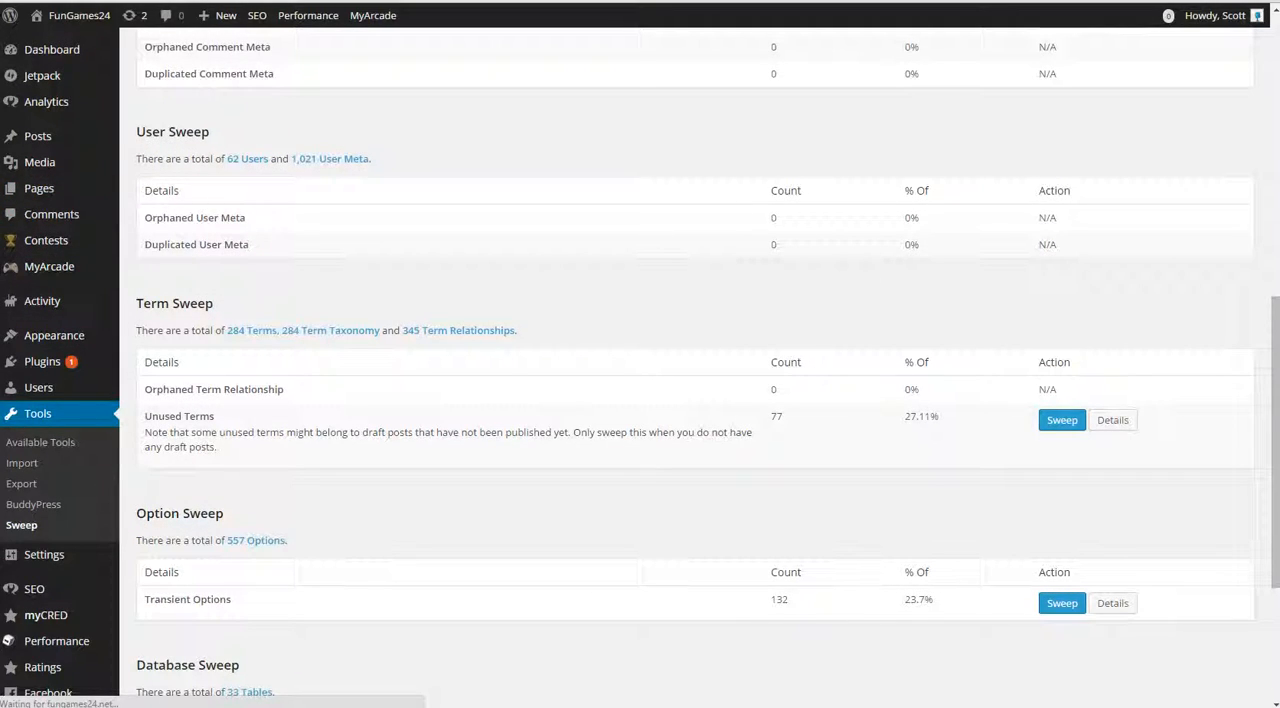
scroll(277, 322, up, 1)
scroll(277, 322, down, 3)
scroll(695, 360, down, 13)
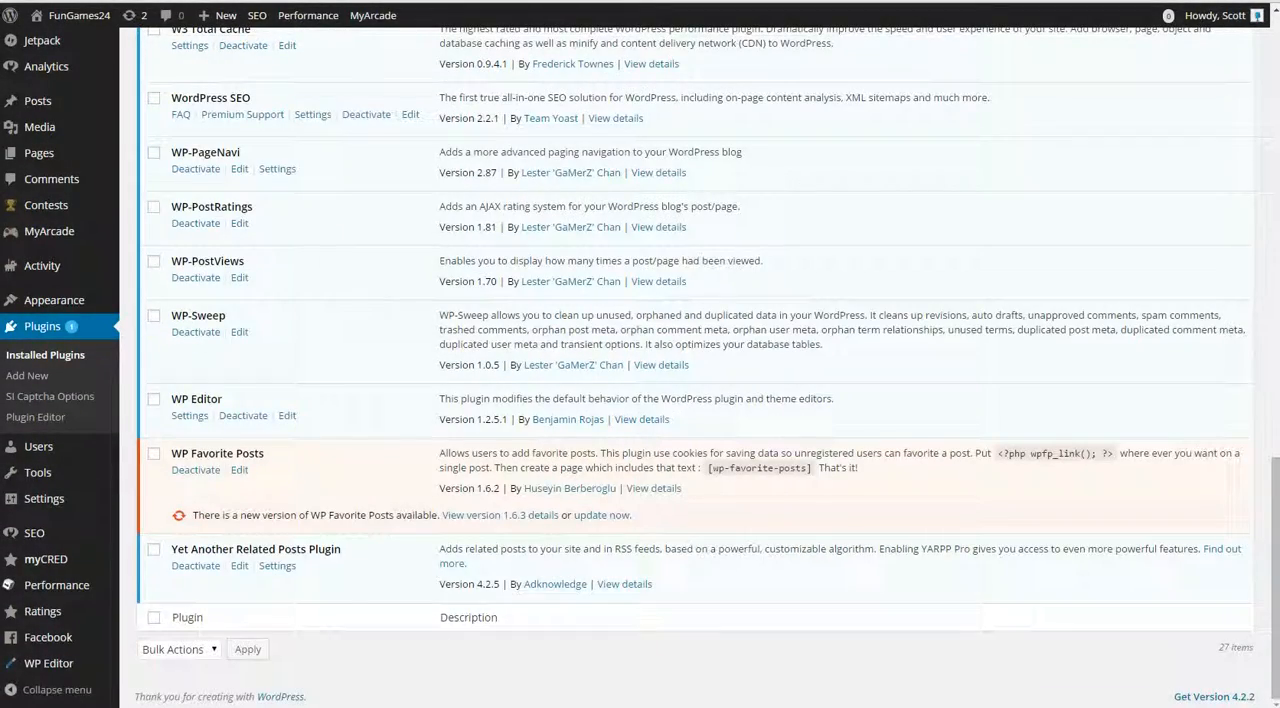
click(601, 515)
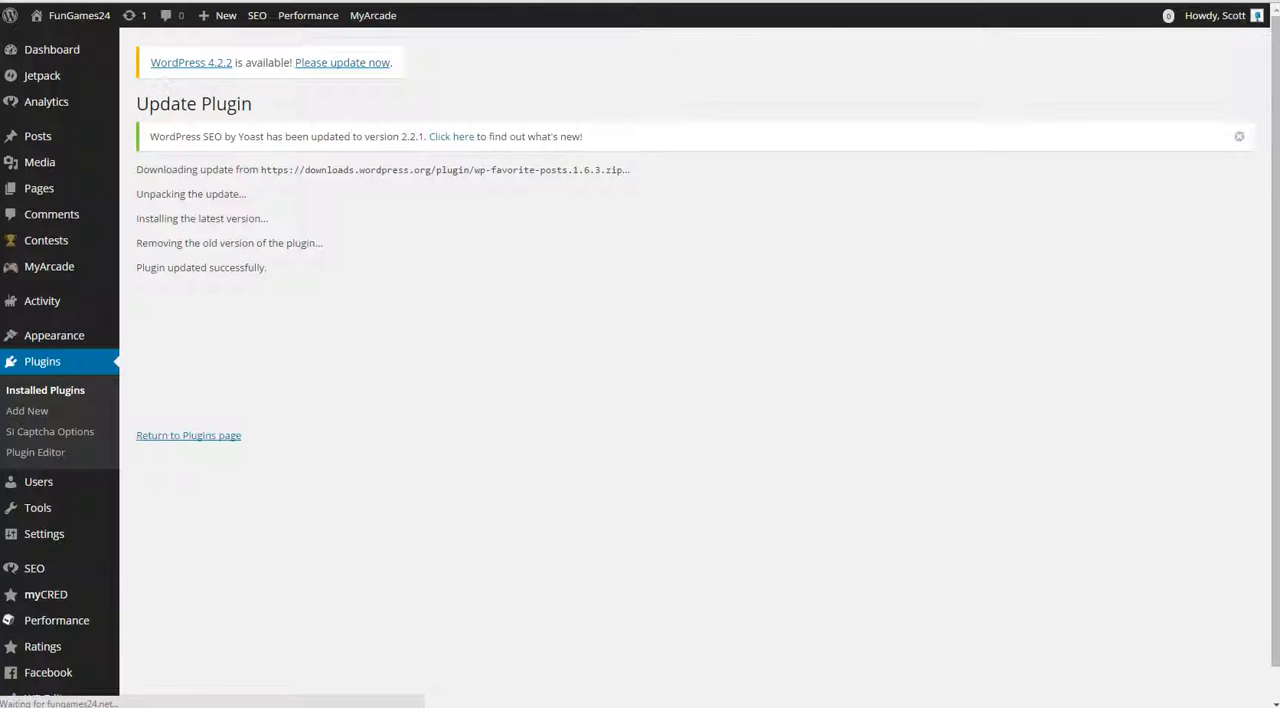
Step: Return to the installed plugins list and dismiss the page cache notice and the WordPress SEO update notice
click(200, 436)
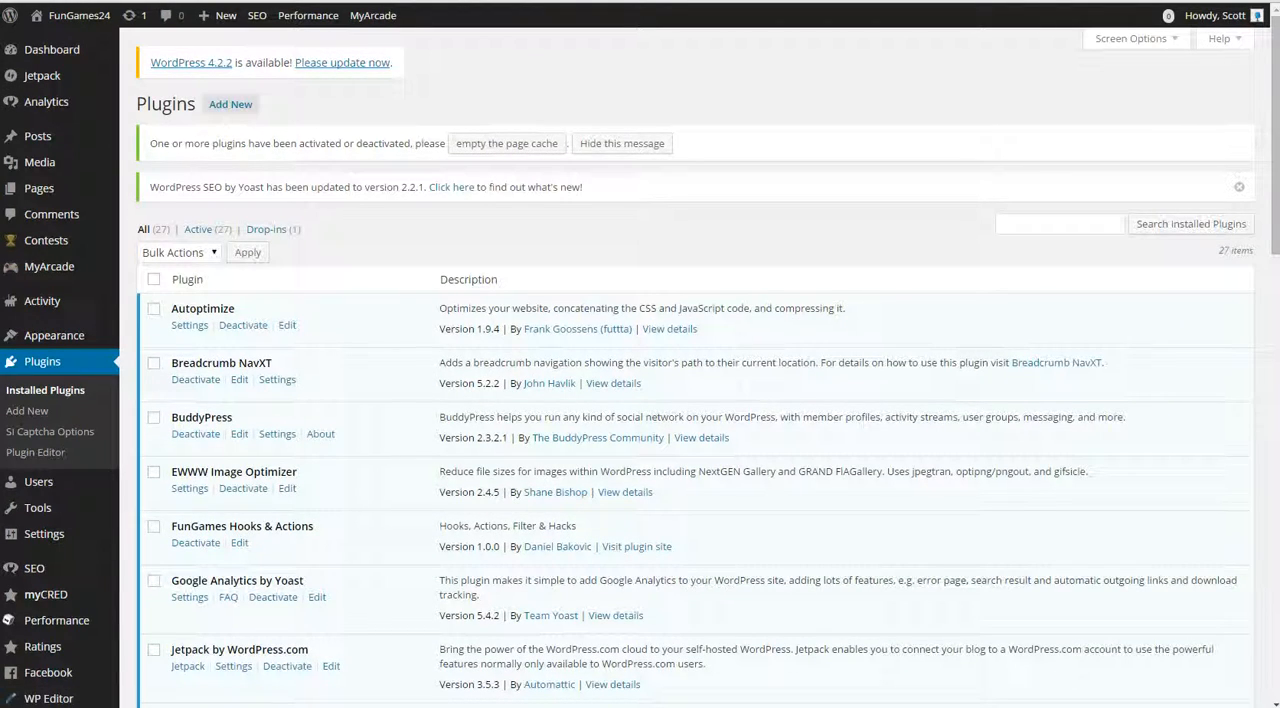
click(1239, 187)
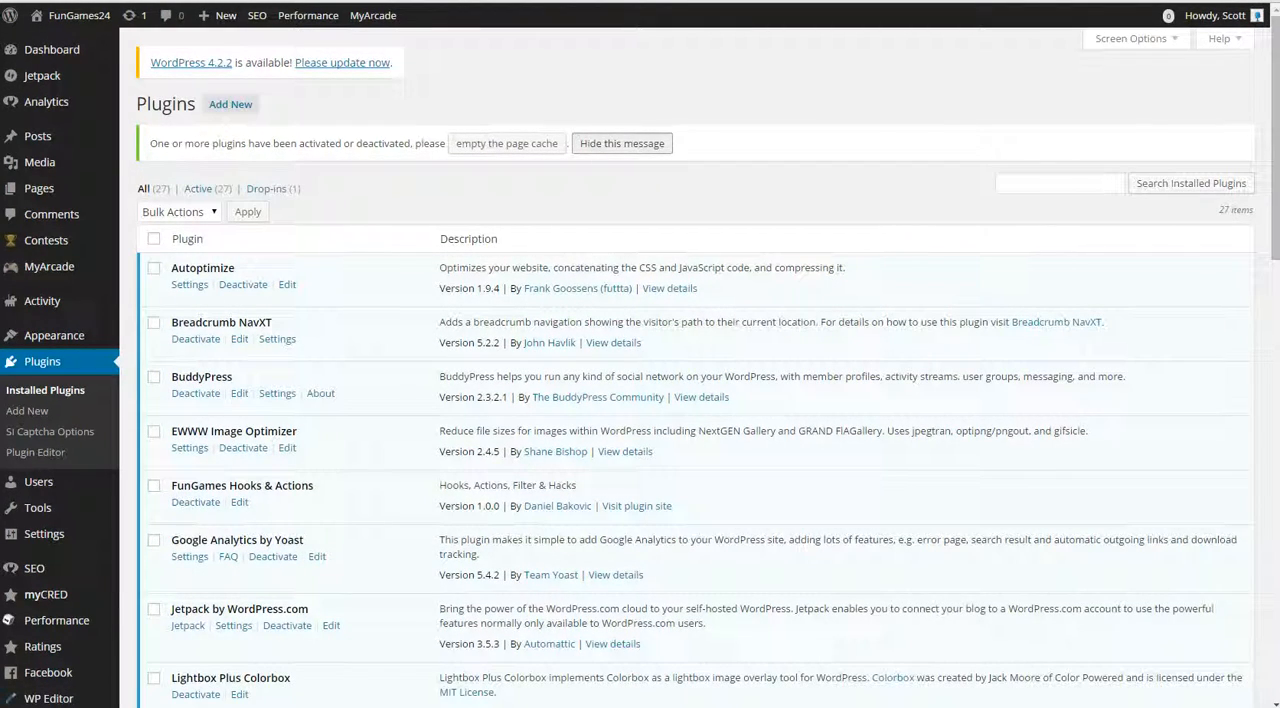
click(622, 143)
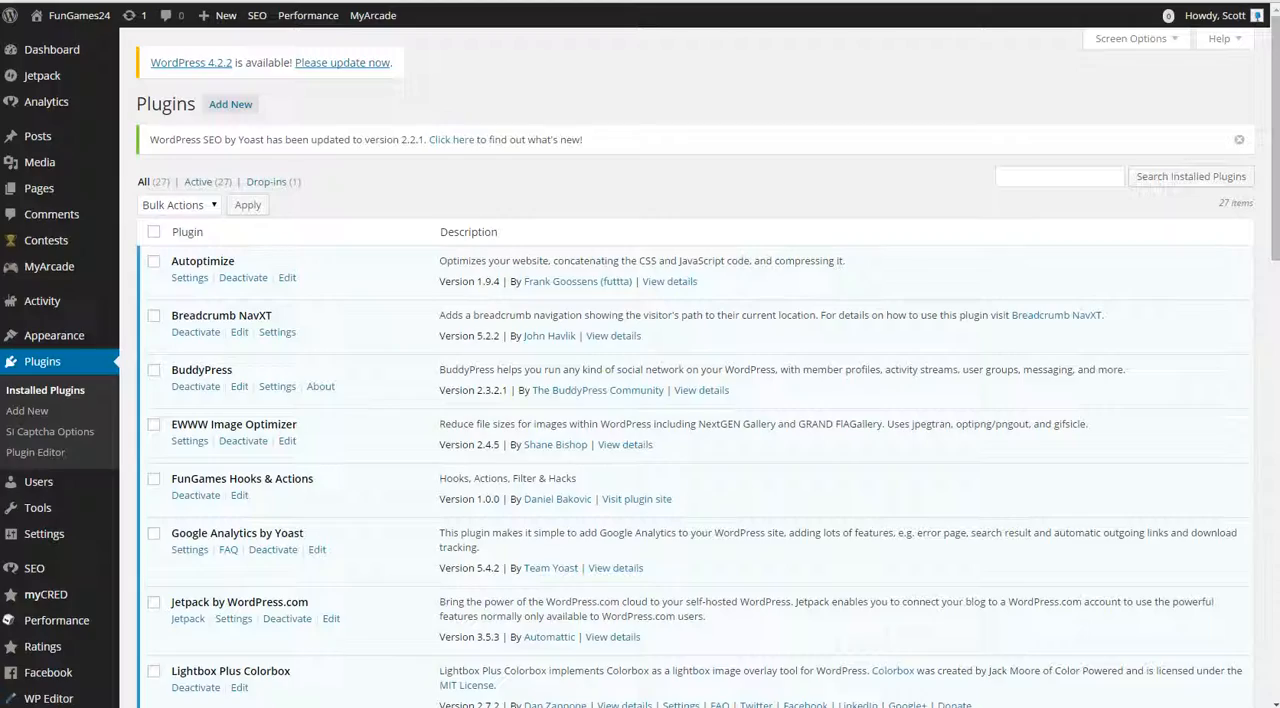
click(1239, 140)
Step: Review the installed plugins list, including the Remove query strings from static resources and WP Editor entries
scroll(1239, 140, down, 3)
scroll(700, 370, down, 9)
scroll(700, 370, up, 3)
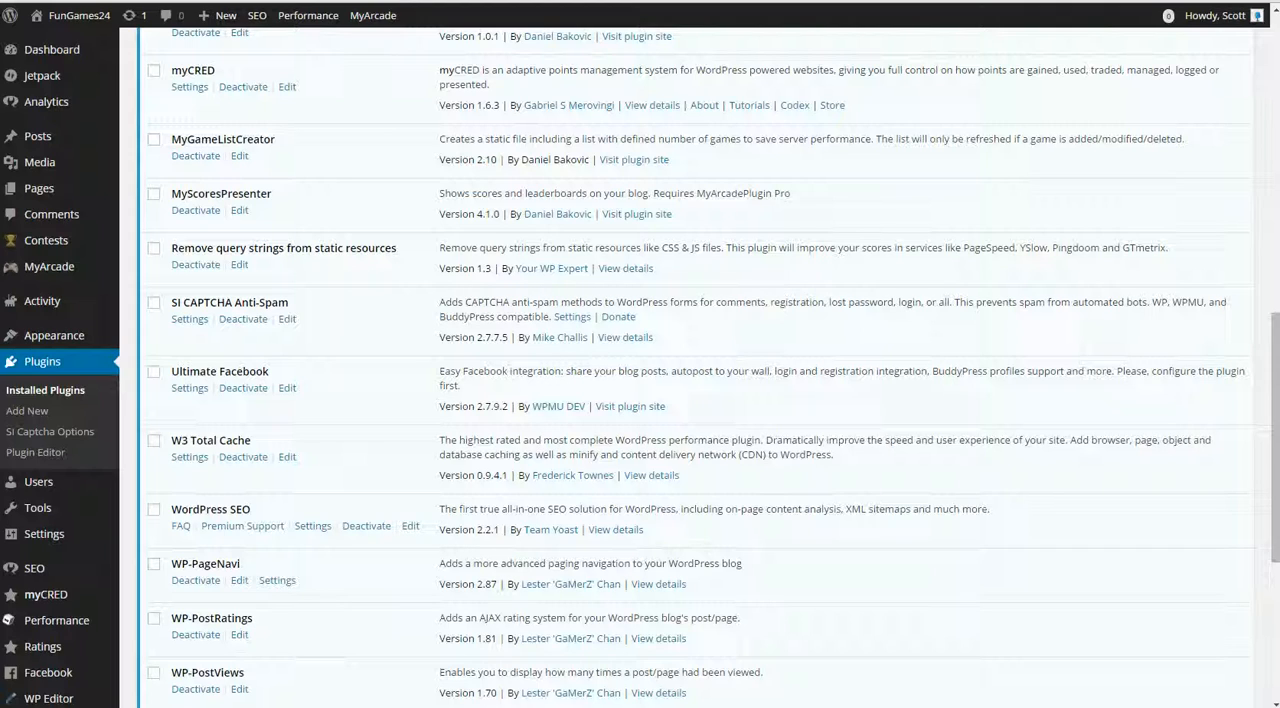
triple_click(232, 248)
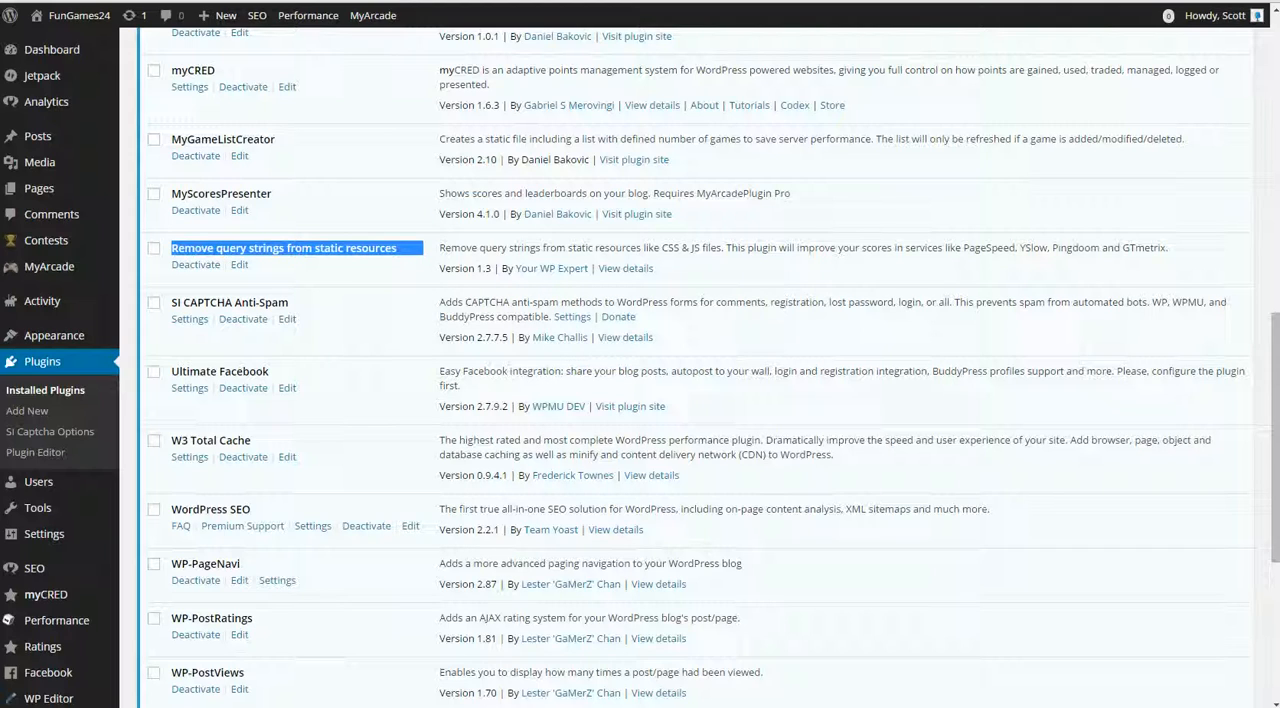
scroll(690, 370, down, 4)
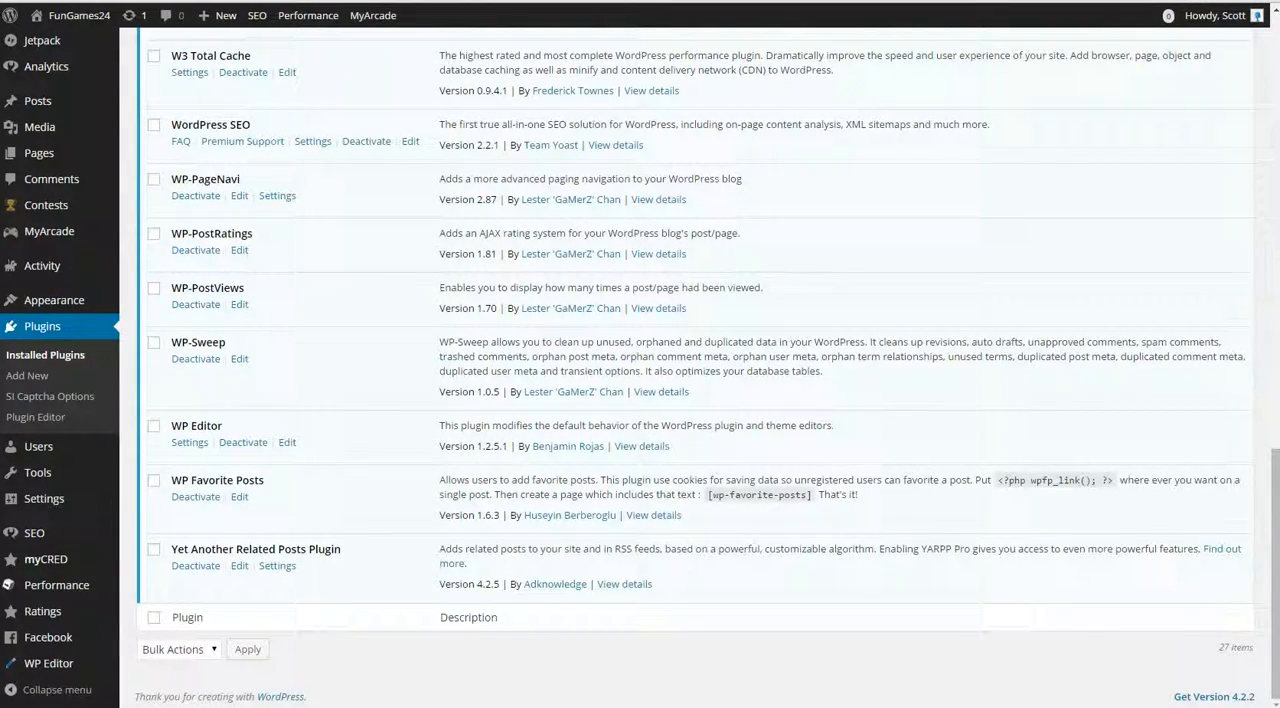
scroll(690, 370, up, 5)
scroll(690, 370, down, 4)
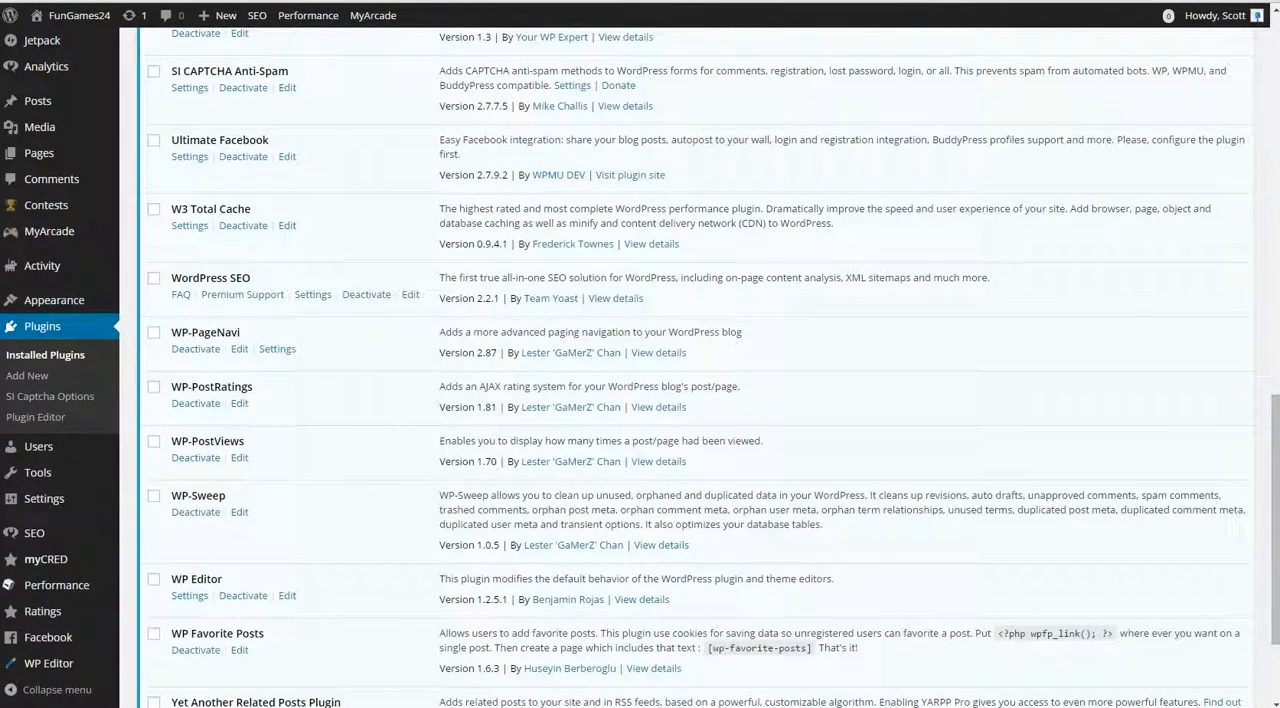
double_click(210, 579)
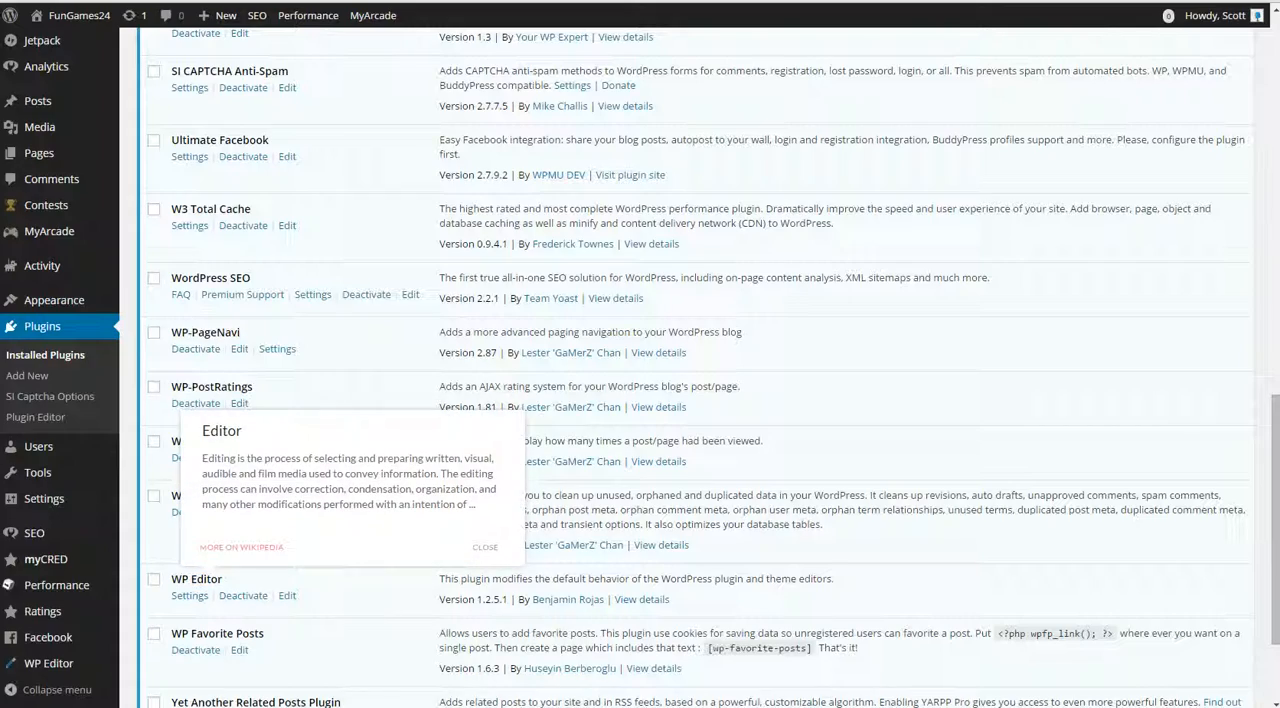
scroll(690, 370, up, 10)
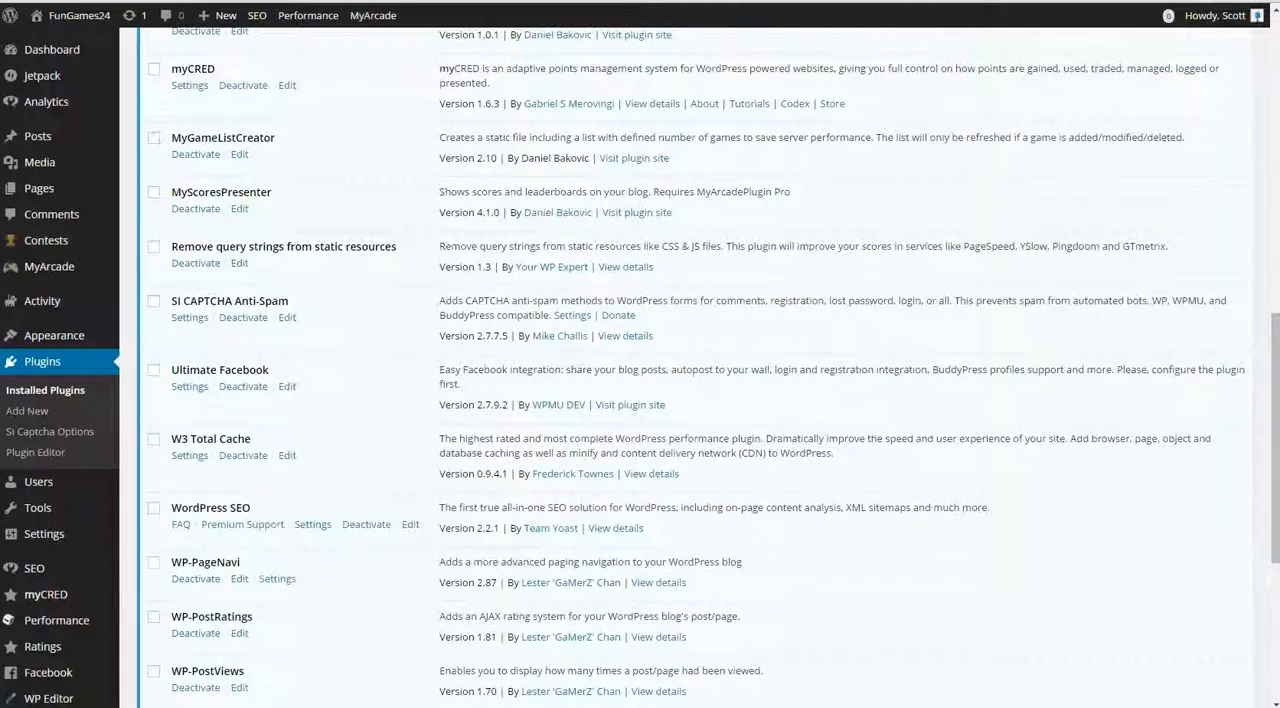
scroll(690, 370, up, 3)
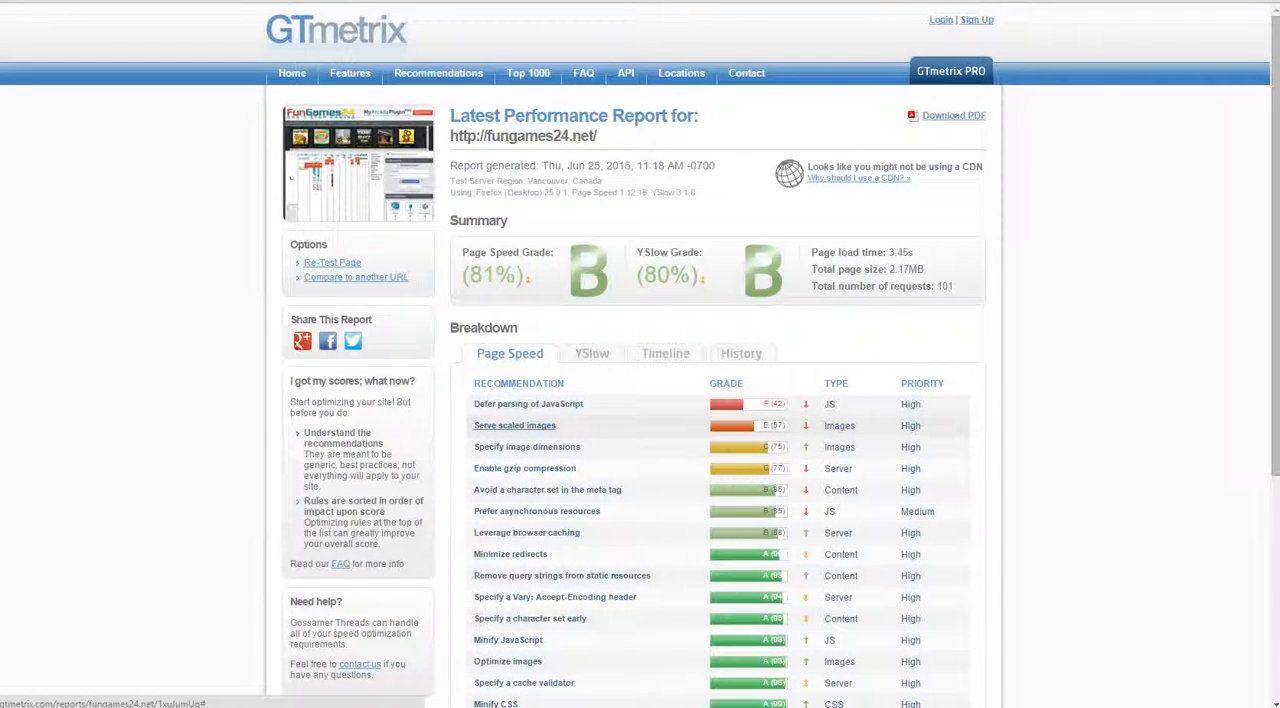
Step: In the GTmetrix report for fungames24.net, examine the Page Speed details for deferring JavaScript, gzip compression, image dimensions and scaled images
click(528, 404)
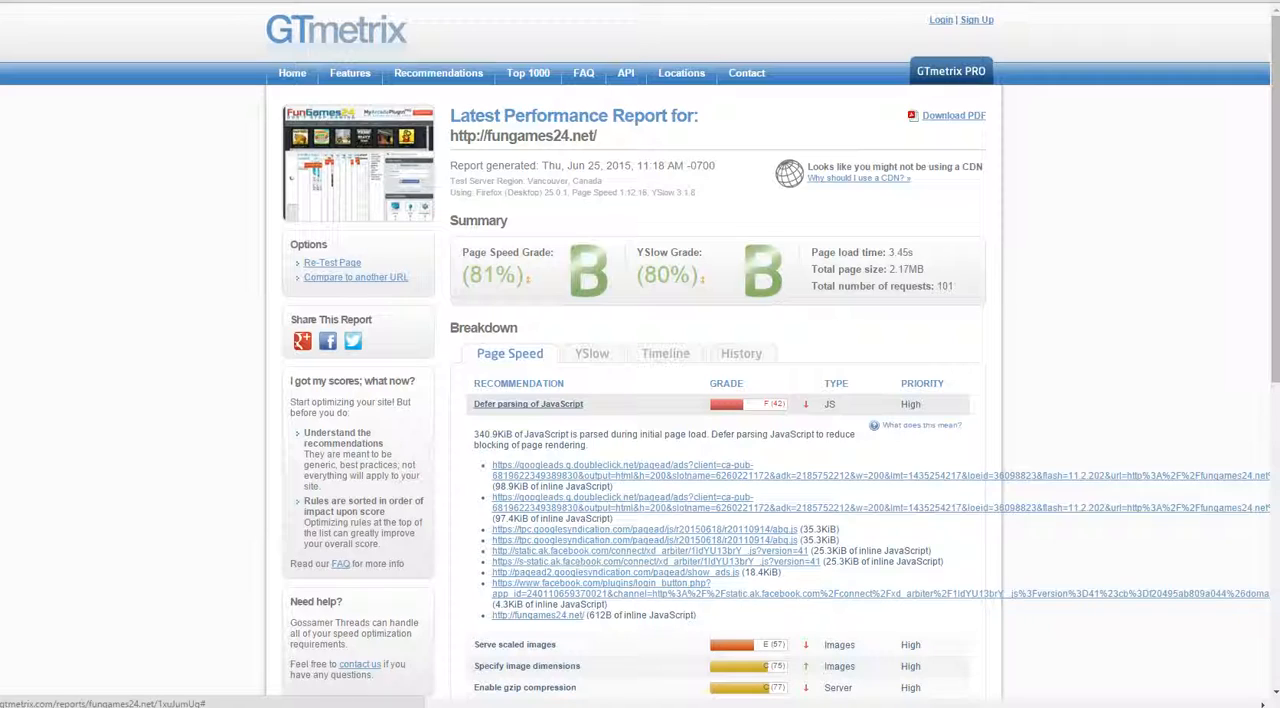
click(528, 404)
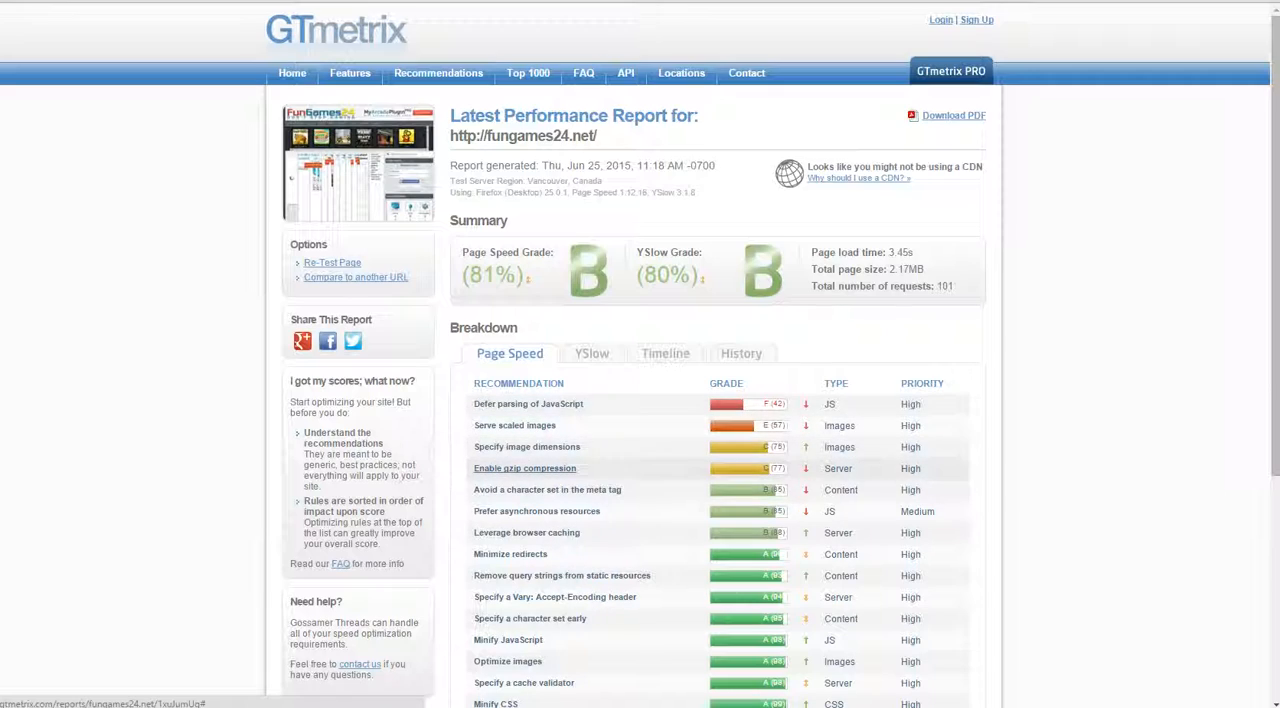
click(524, 468)
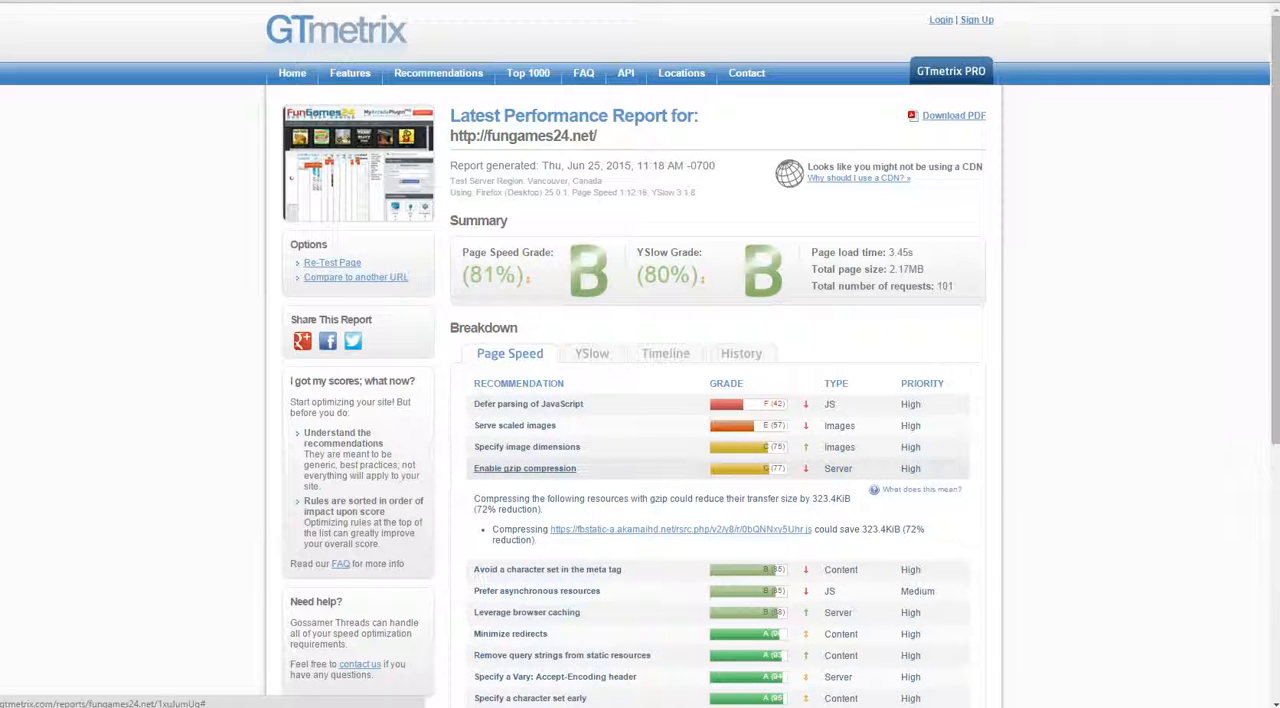
click(524, 468)
click(527, 447)
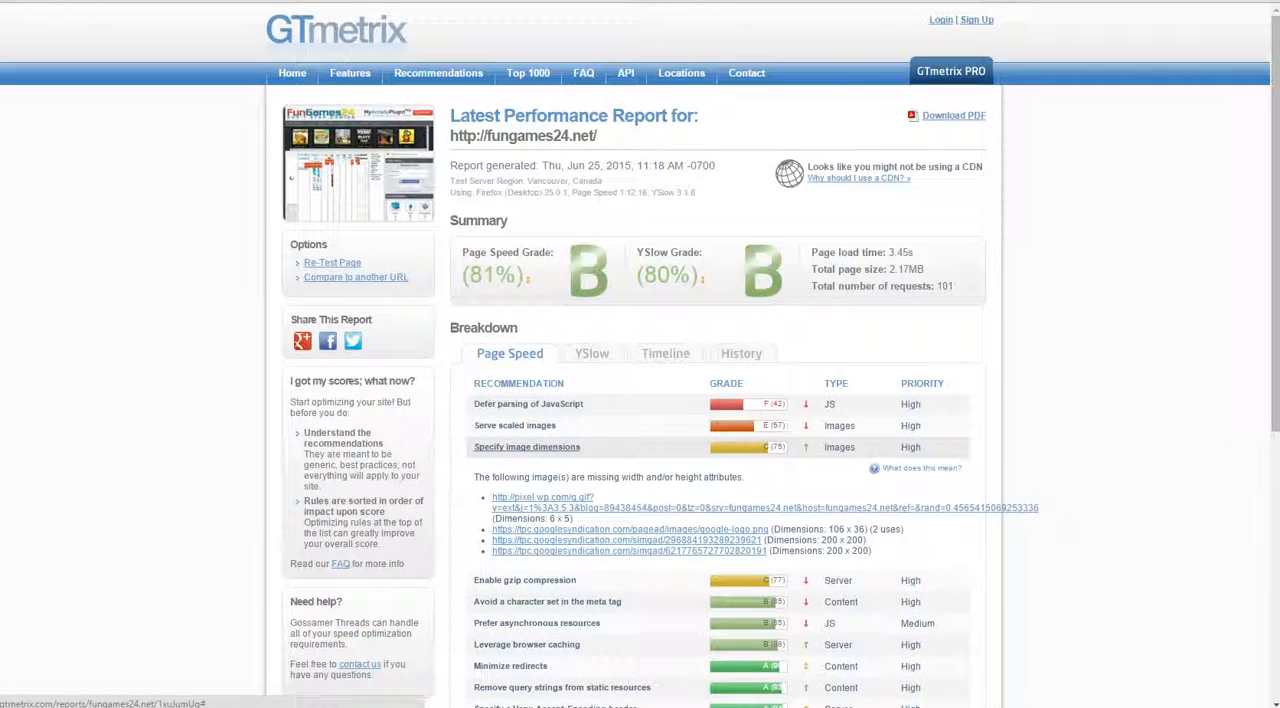
click(527, 447)
click(515, 425)
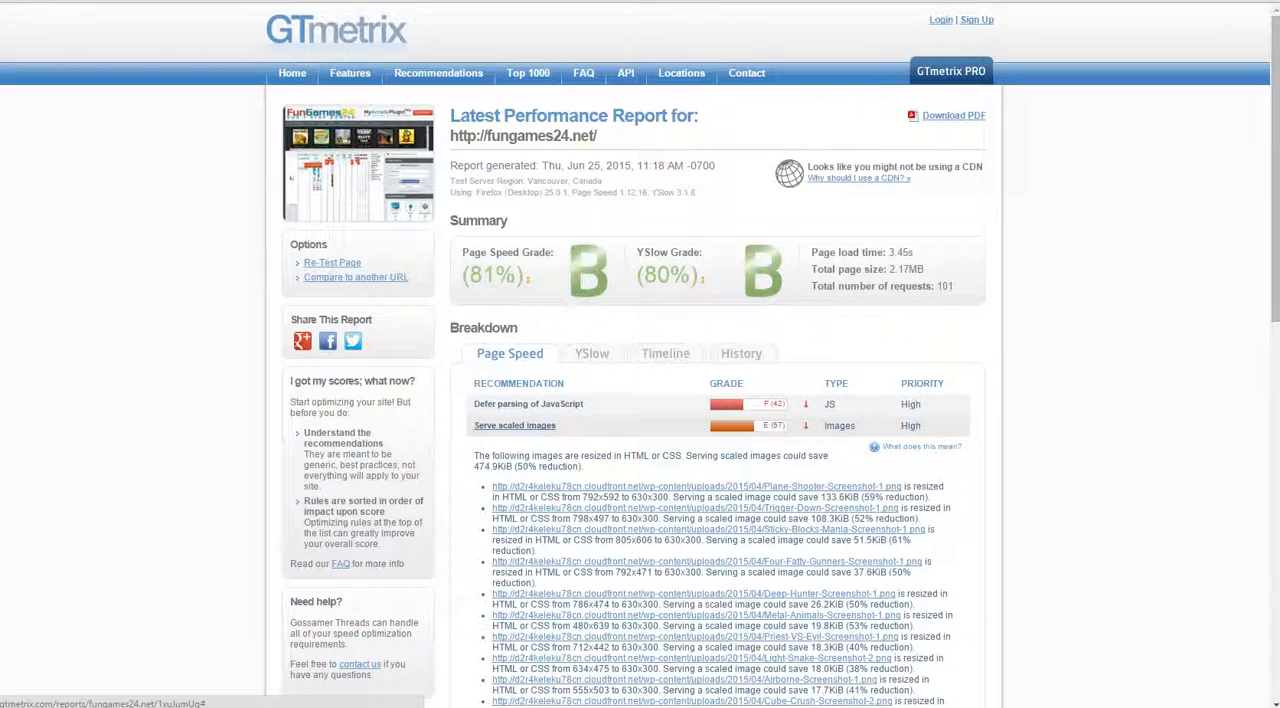
scroll(515, 425, down, 1)
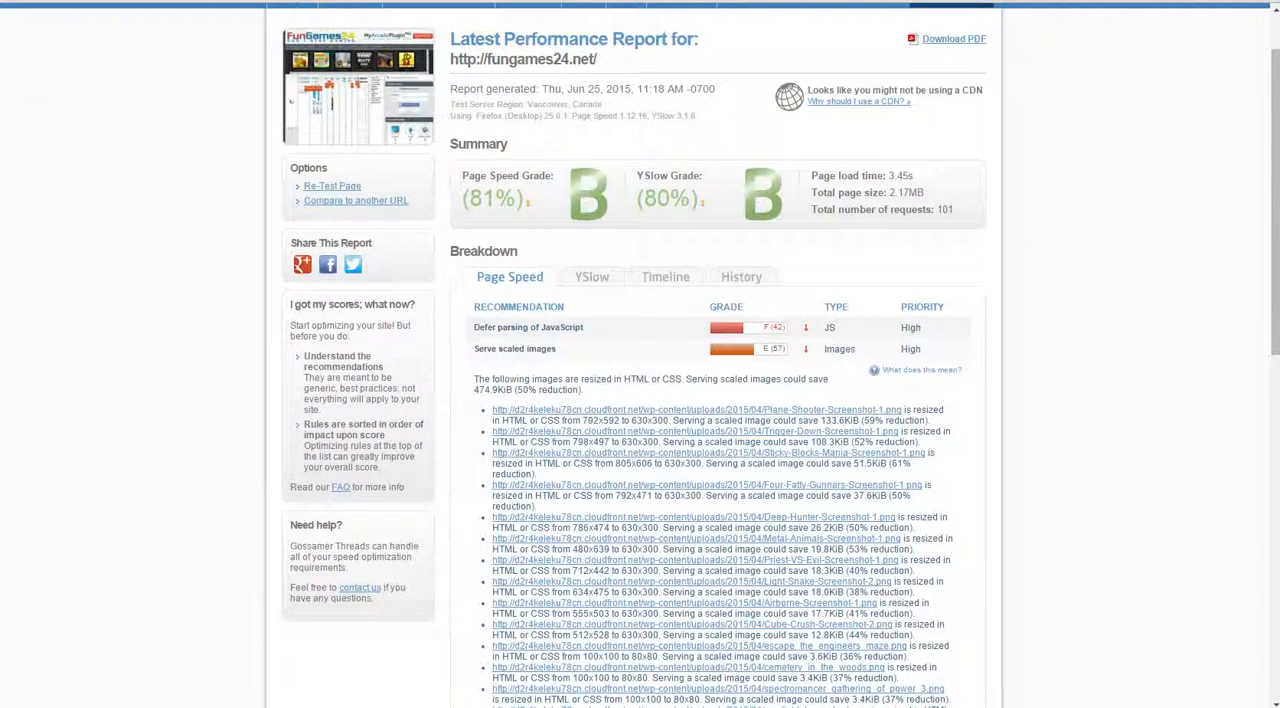
click(515, 348)
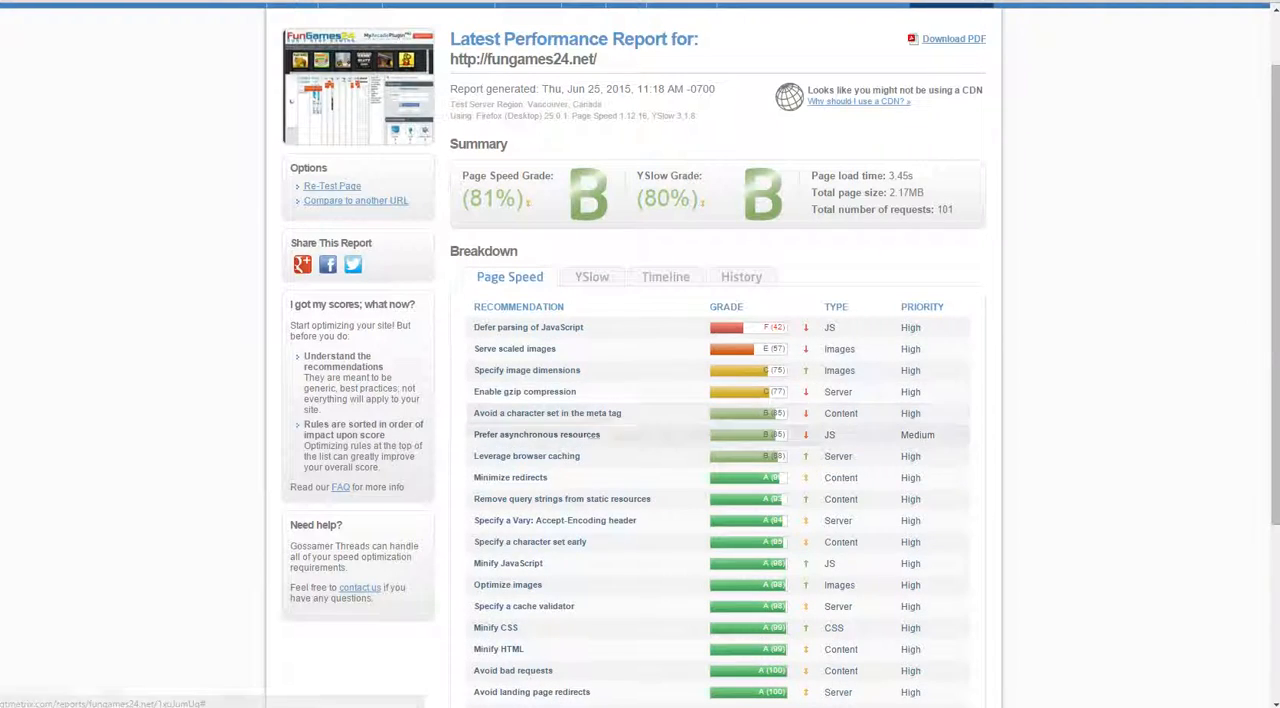
Step: Expand the Page Speed details for gzip compression, meta tag character set, asynchronous resources and browser caching, and examine them
click(524, 391)
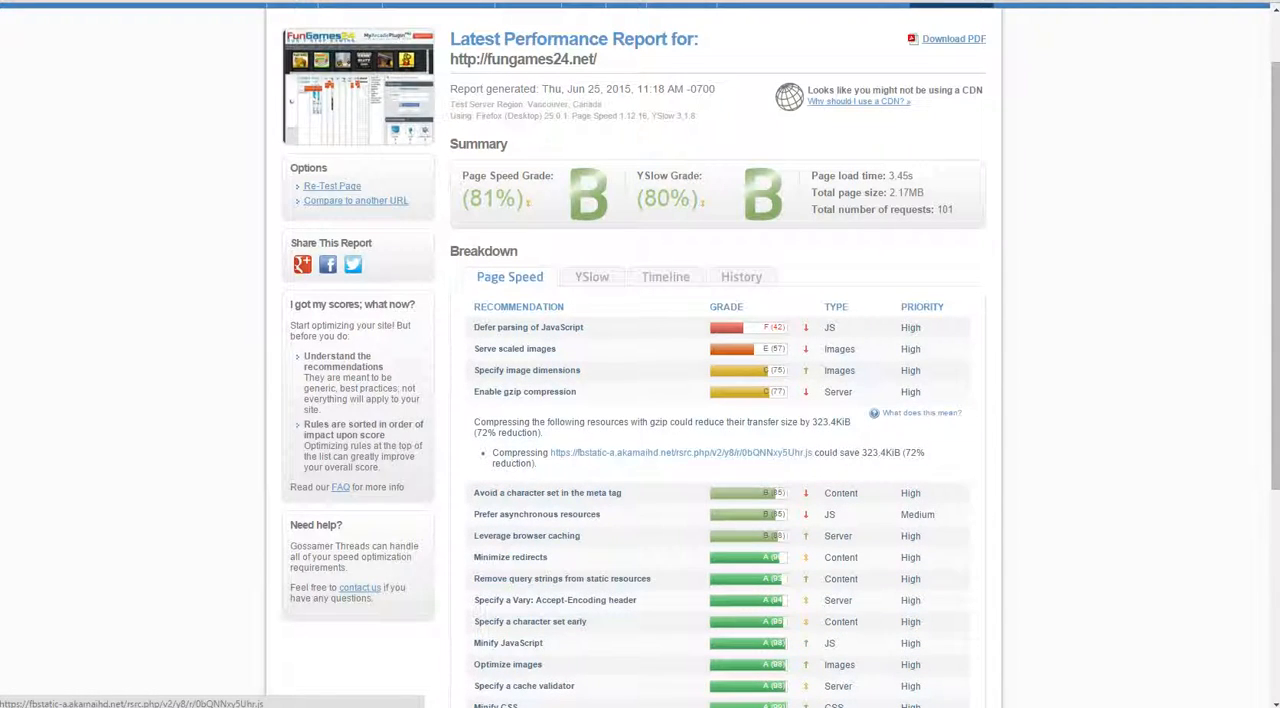
click(547, 492)
click(537, 605)
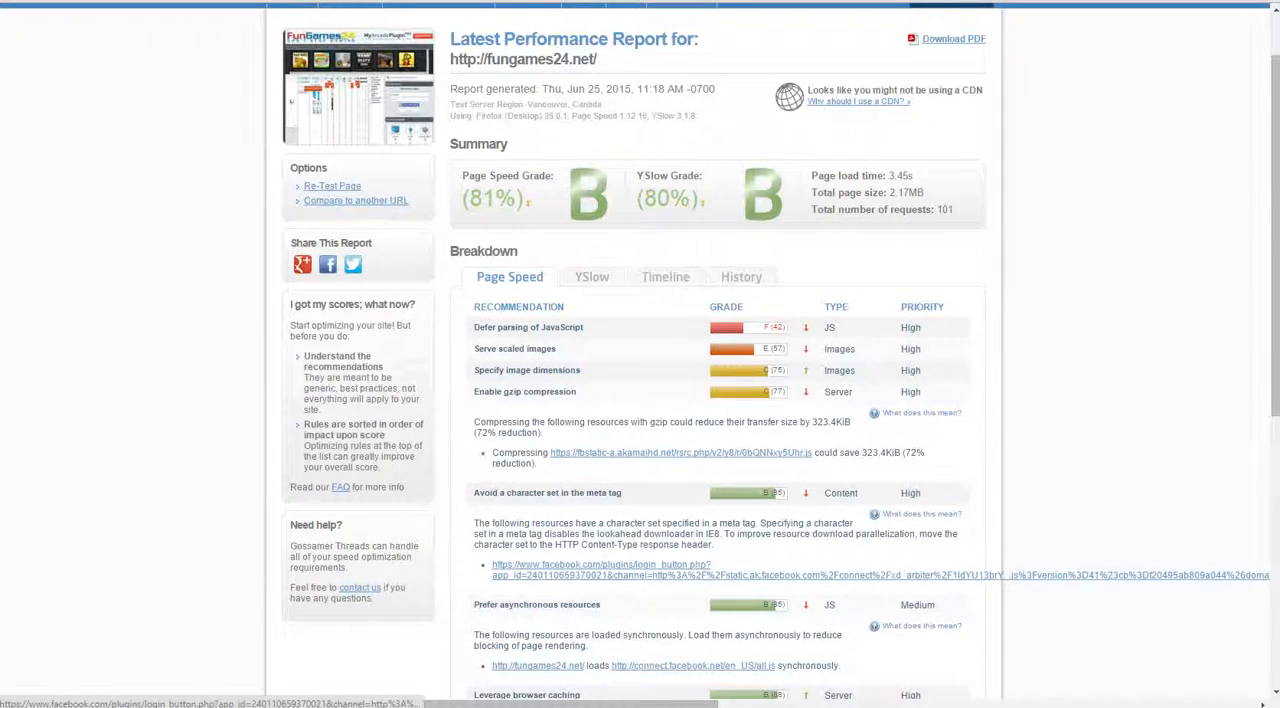
scroll(537, 605, down, 2)
click(527, 542)
scroll(560, 667, down, 3)
scroll(600, 520, up, 5)
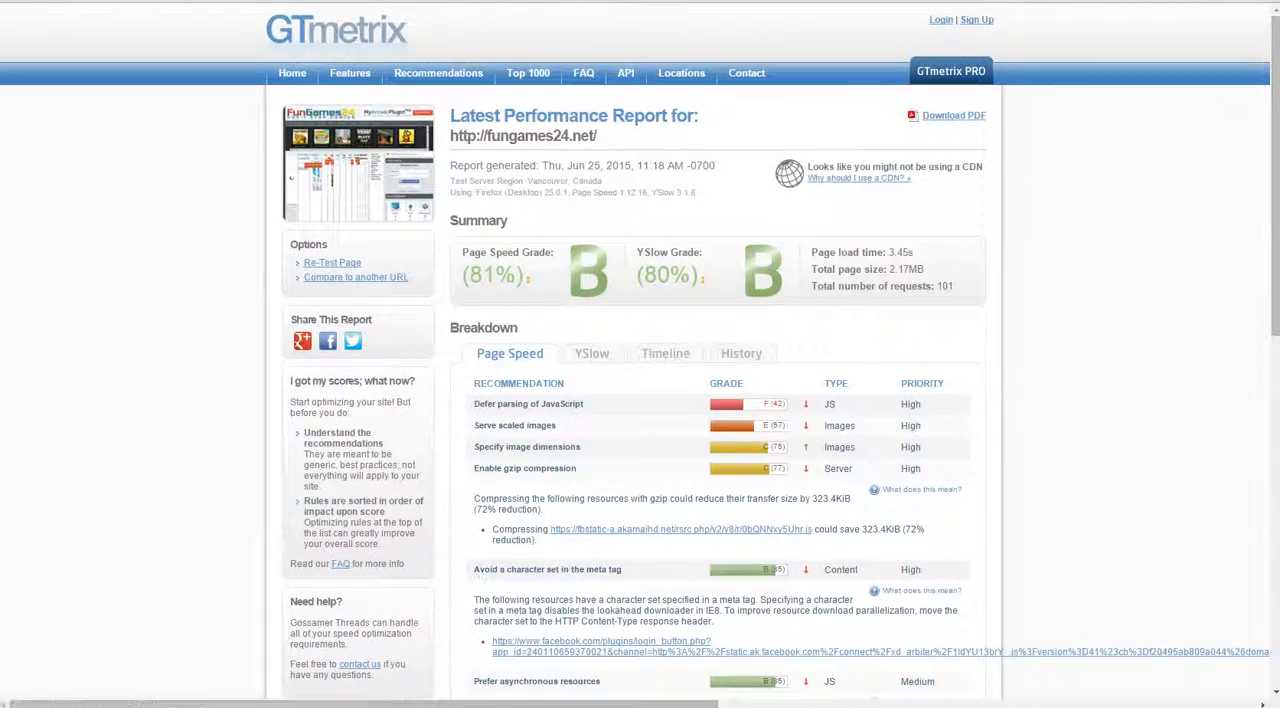
Step: Examine the YSlow details for Add Expires headers and Use a Content Delivery Network (CDN)
click(591, 353)
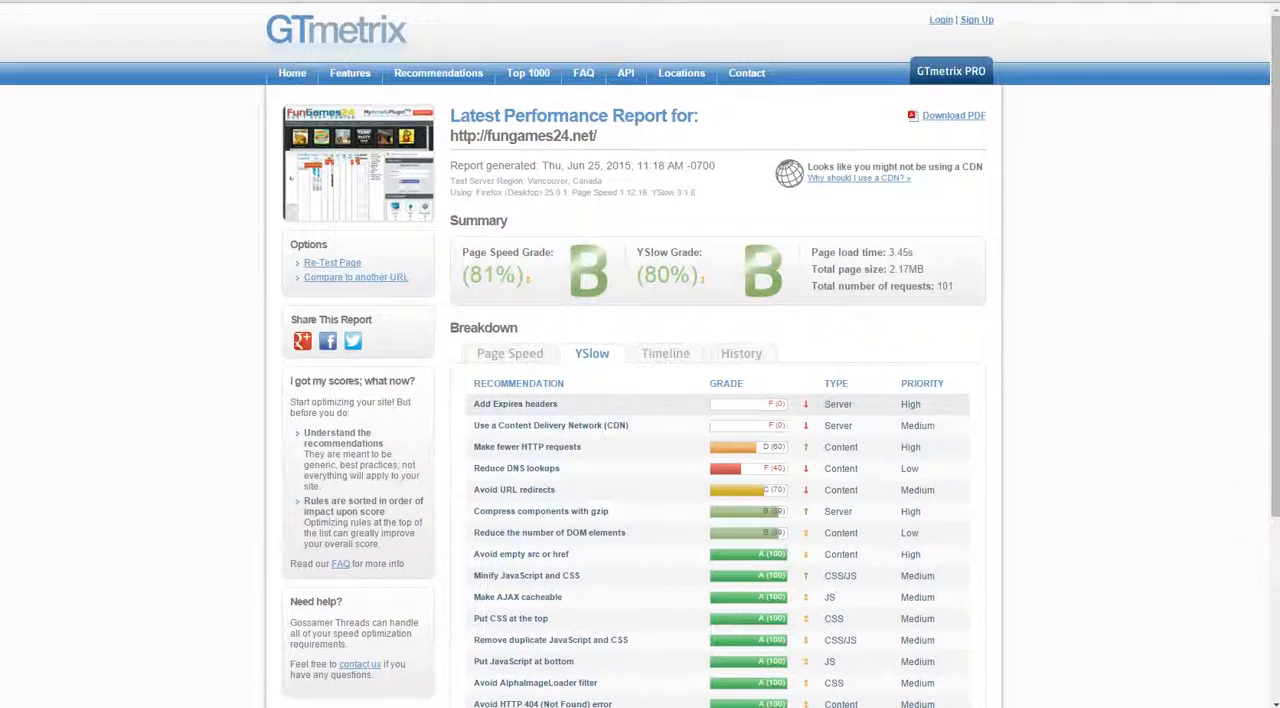
click(515, 403)
scroll(640, 400, down, 2)
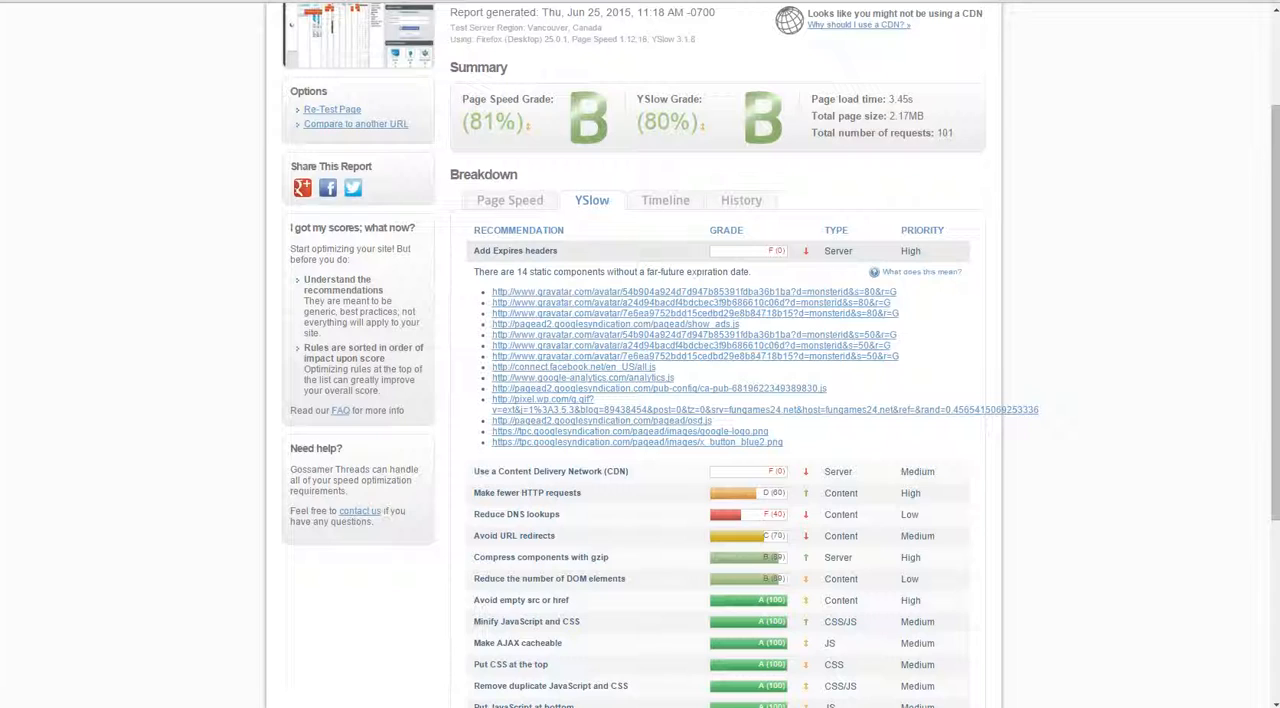
click(515, 251)
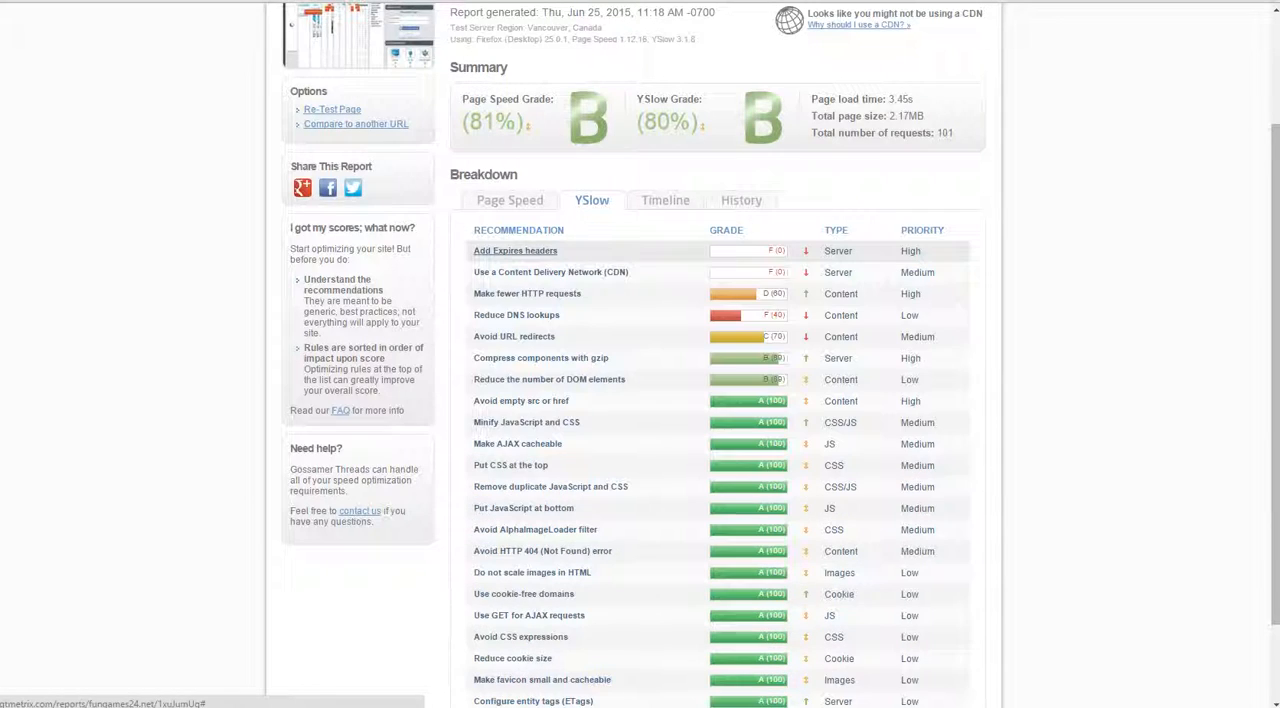
click(550, 272)
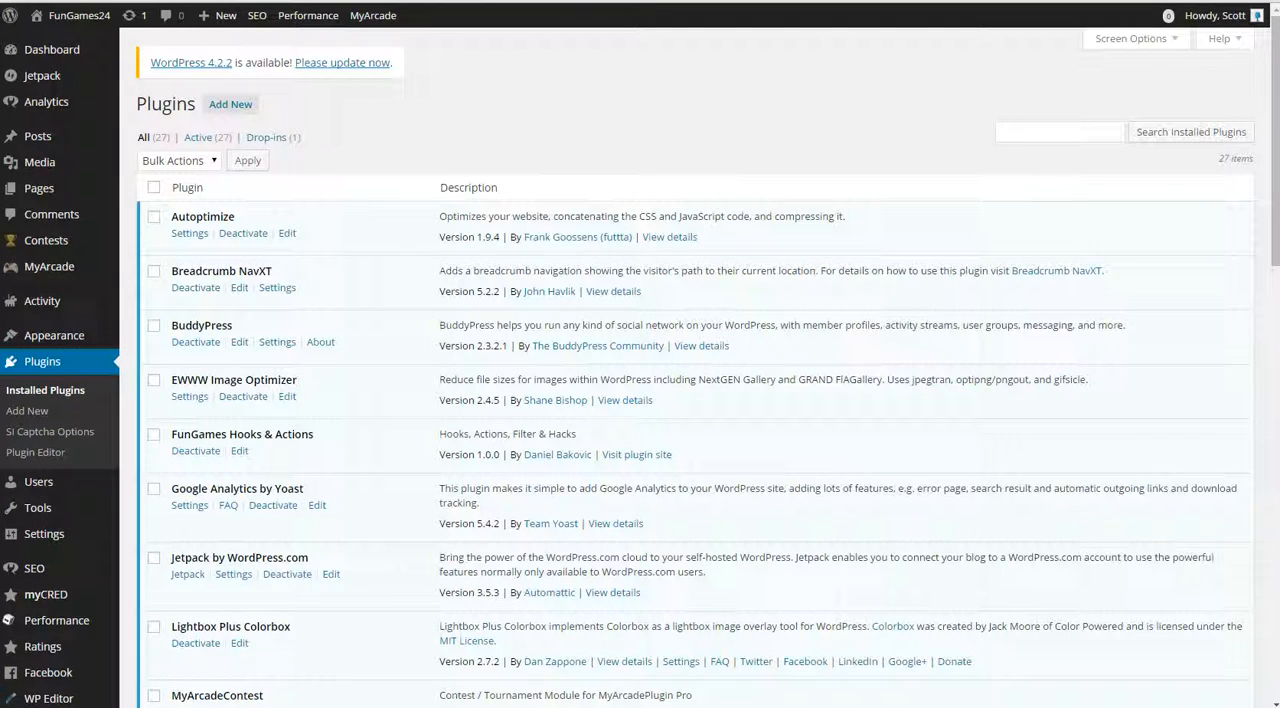
Step: Switch to the WordPress admin and review W3 Total Cache's CDN settings, including the replacement hostname, file types, custom file list and rejected files
scroll(640, 400, down, 3)
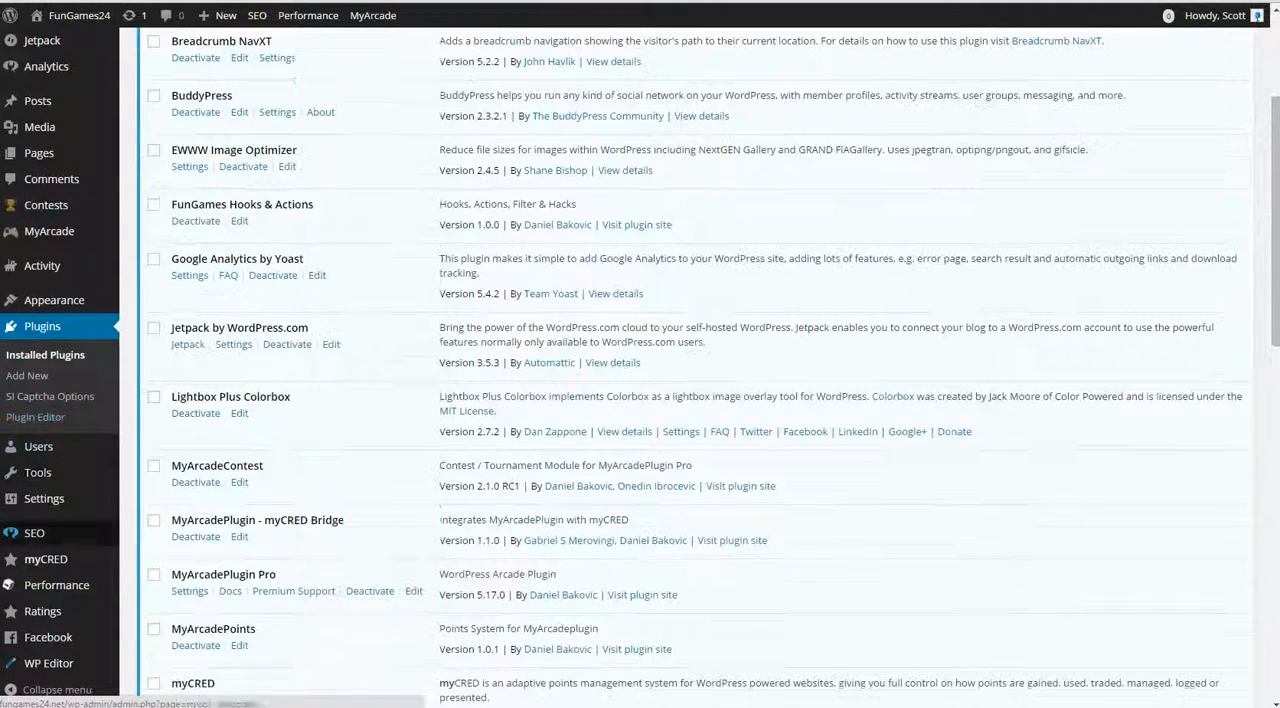
mouse_move(57, 585)
click(140, 542)
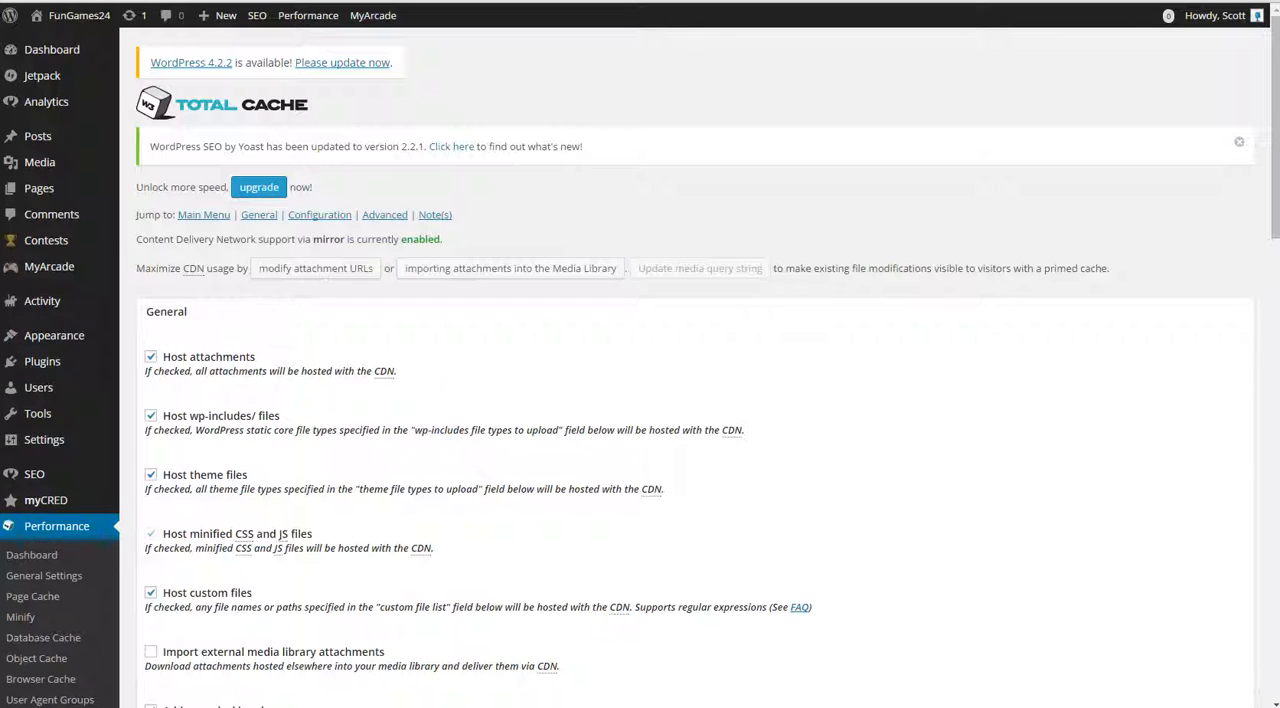
scroll(640, 400, down, 8)
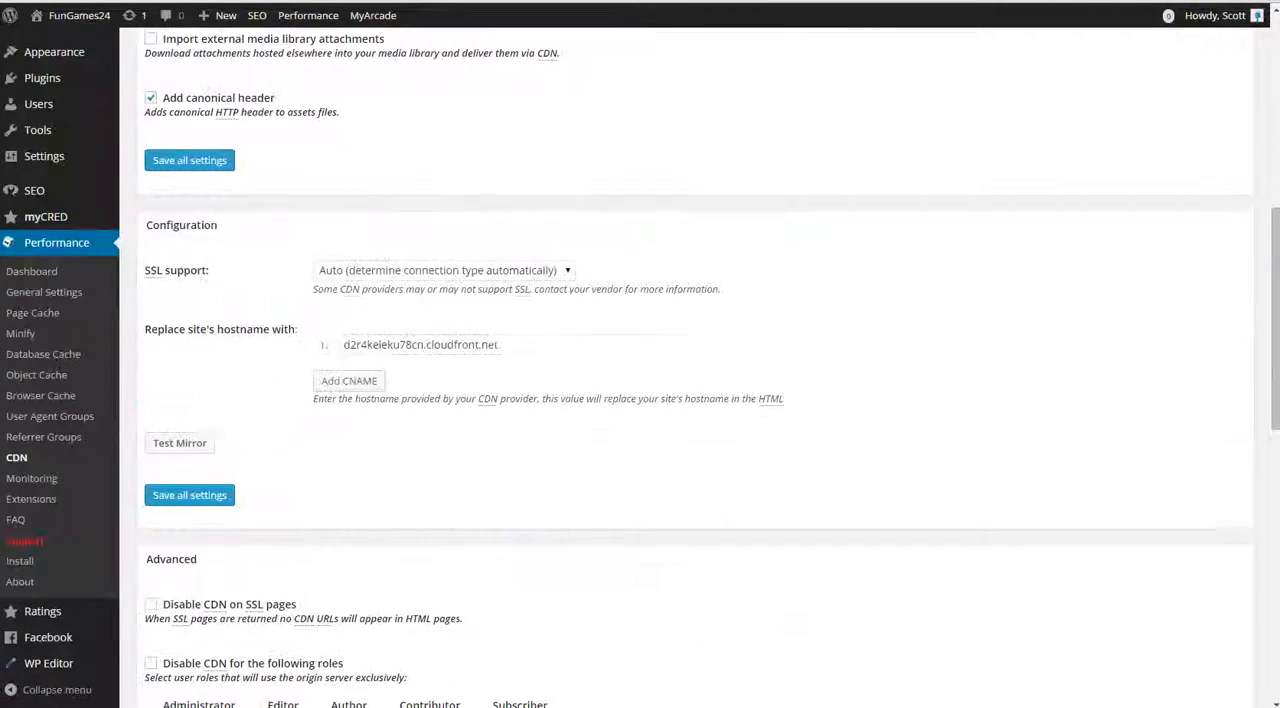
scroll(640, 400, down, 2)
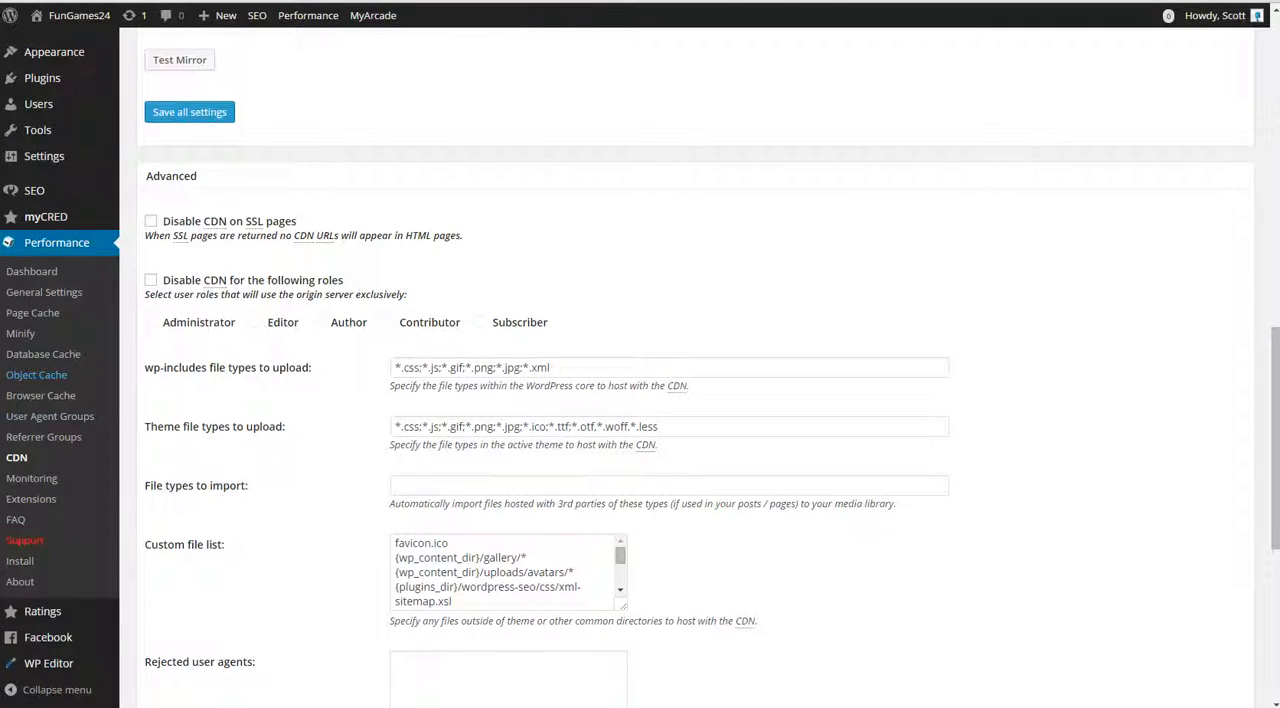
scroll(40, 380, up, 3)
scroll(40, 387, down, 3)
scroll(40, 387, up, 2)
scroll(40, 387, down, 6)
scroll(508, 342, down, 5)
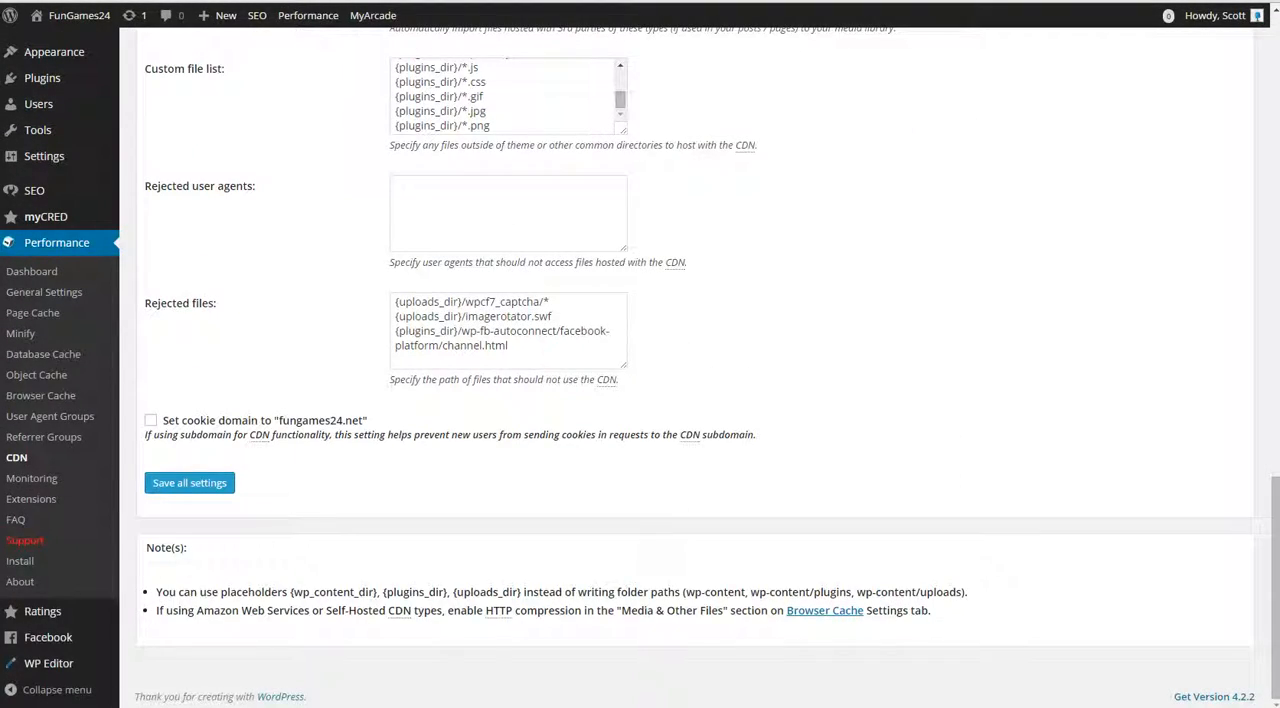
scroll(690, 360, up, 20)
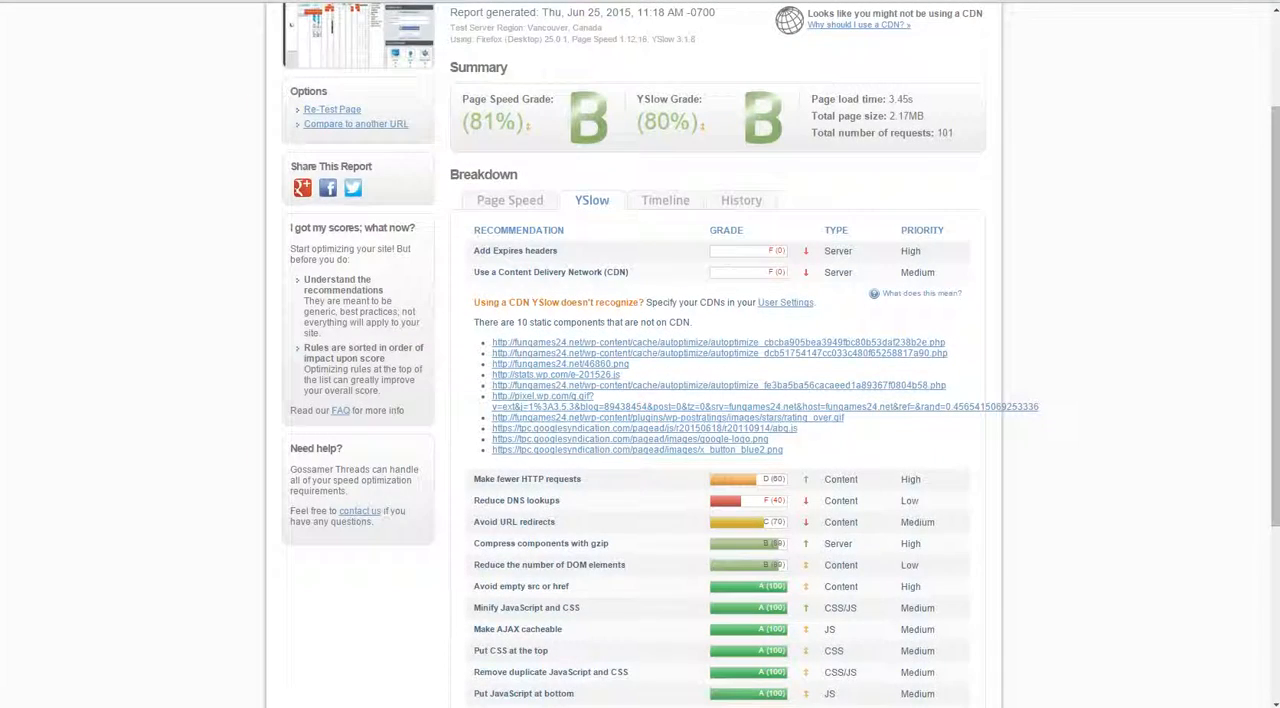
Step: Back in GTmetrix, collapse the YSlow CDN details and check the DNS lookups, URL redirects, gzip components and DOM elements recommendations
scroll(640, 354, up, 3)
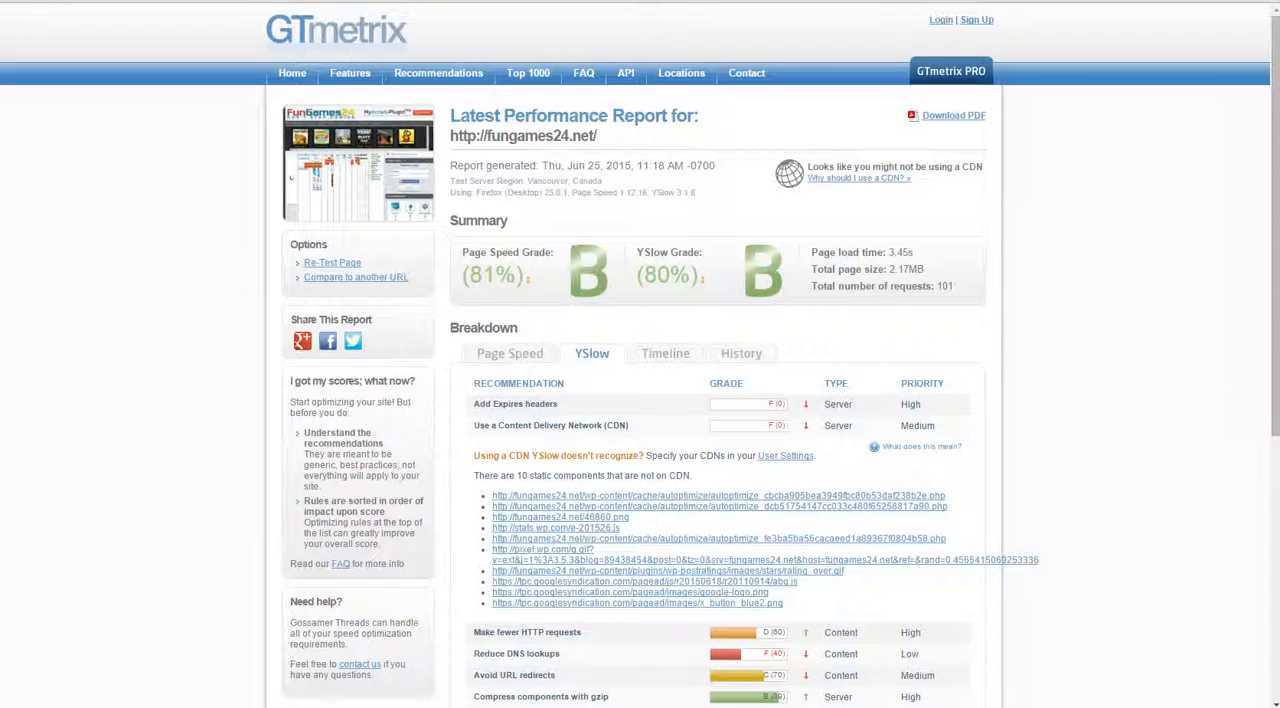
click(550, 425)
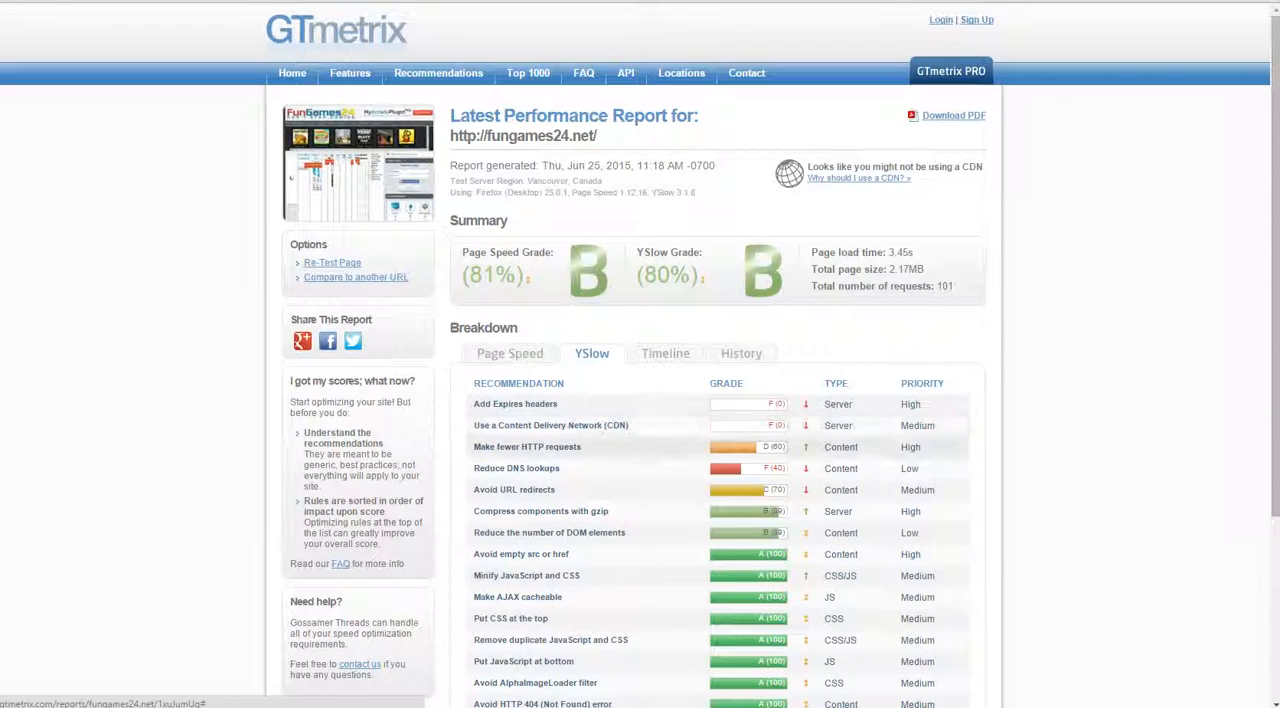
click(516, 468)
click(514, 489)
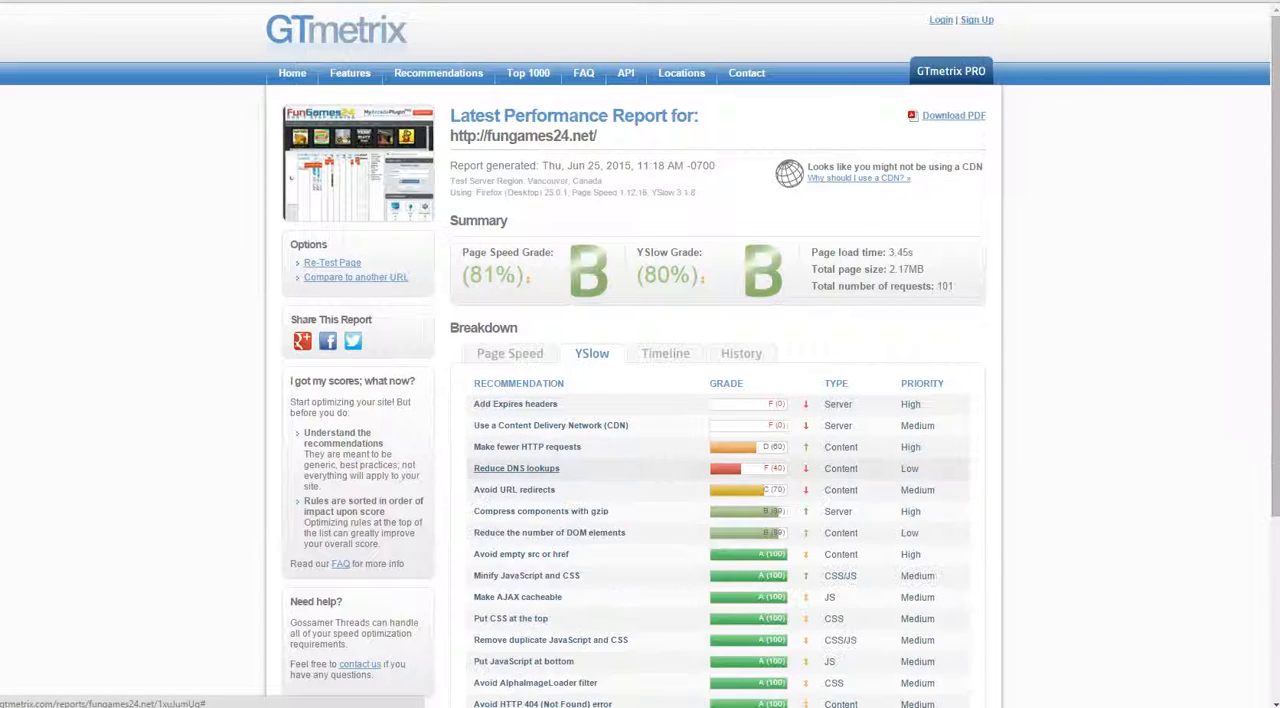
click(541, 511)
click(541, 511)
click(549, 532)
click(549, 532)
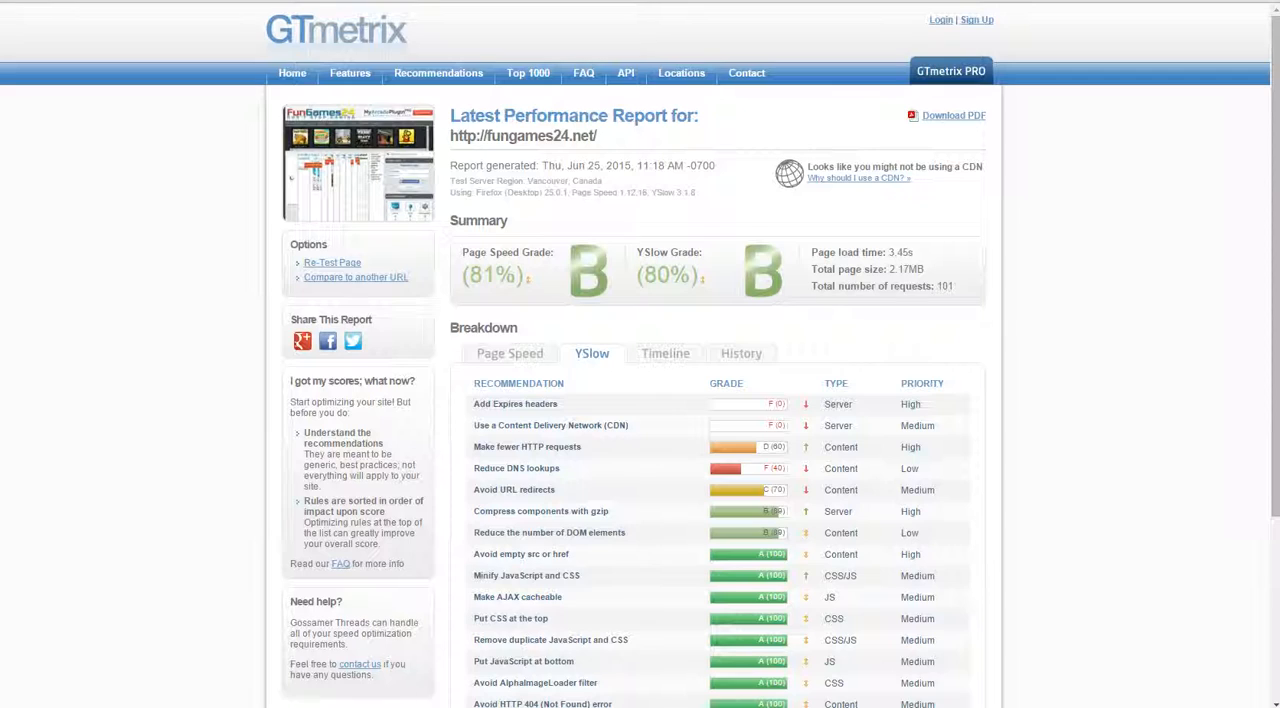
Step: Look at the report's Timeline and YSlow breakdowns, ending on the Page Speed breakdown
click(665, 353)
click(591, 353)
click(509, 353)
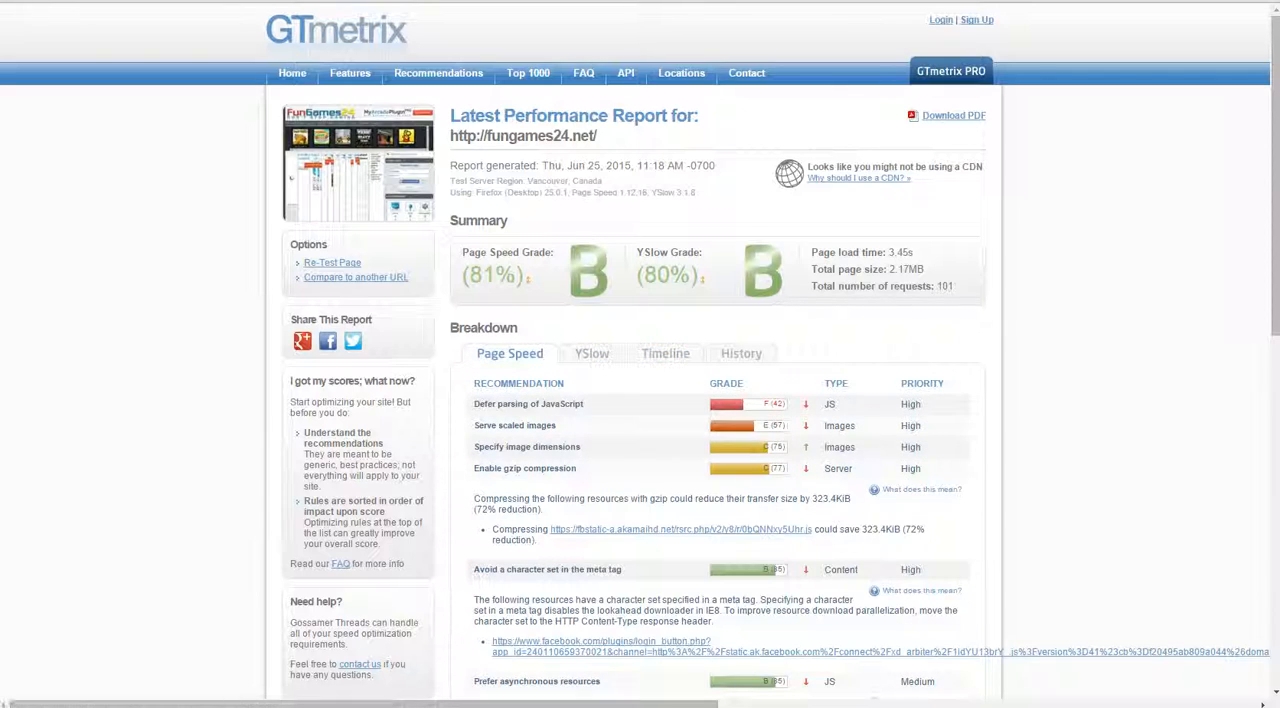